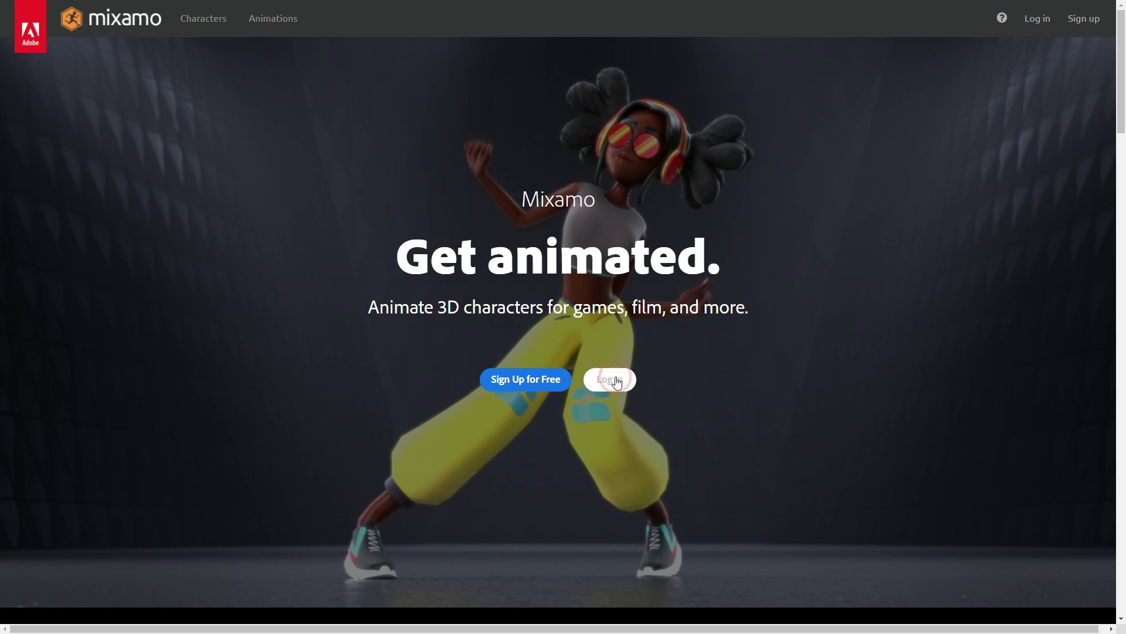
Log in to Mixamo with a Google account
{"action": "left_click", "coordinate": [610, 379]}
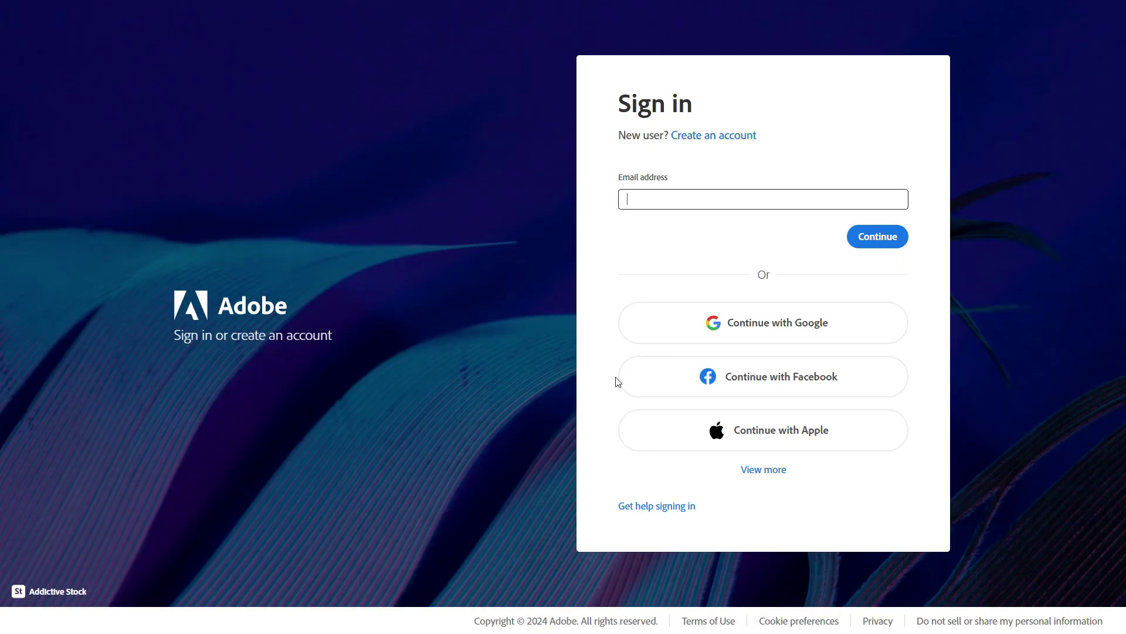
{"action": "left_click", "coordinate": [791, 324]}
{"action": "left_click", "coordinate": [720, 253]}
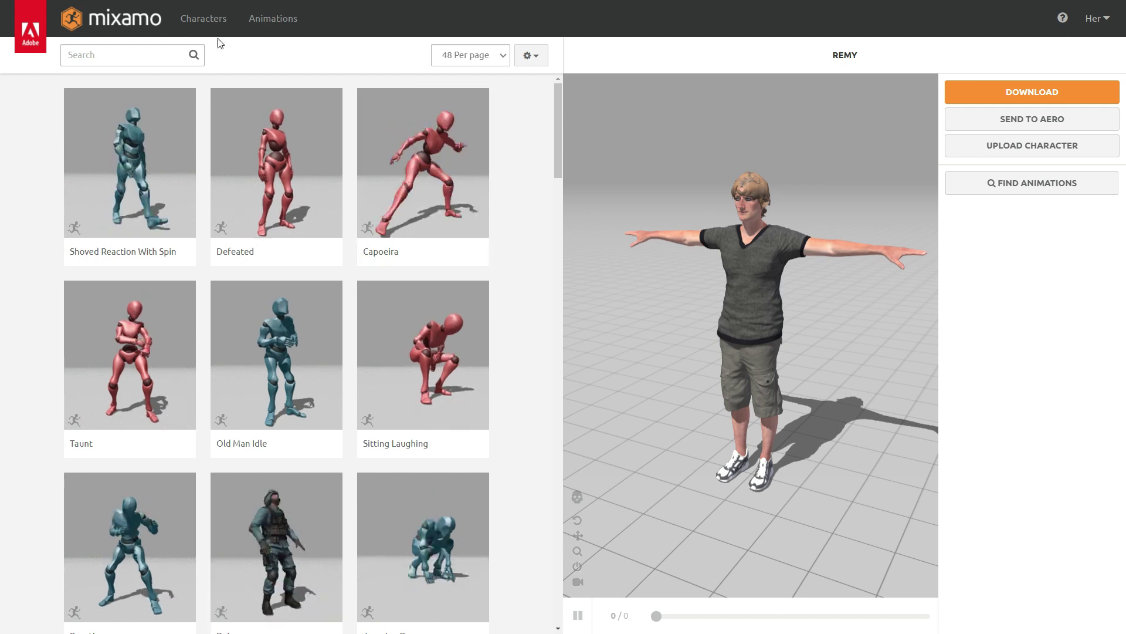
Switch the Mixamo character to Ninja
{"action": "left_click", "coordinate": [194, 22]}
{"action": "scroll", "coordinate": [233, 264], "scroll_direction": "down", "scroll_amount": 15}
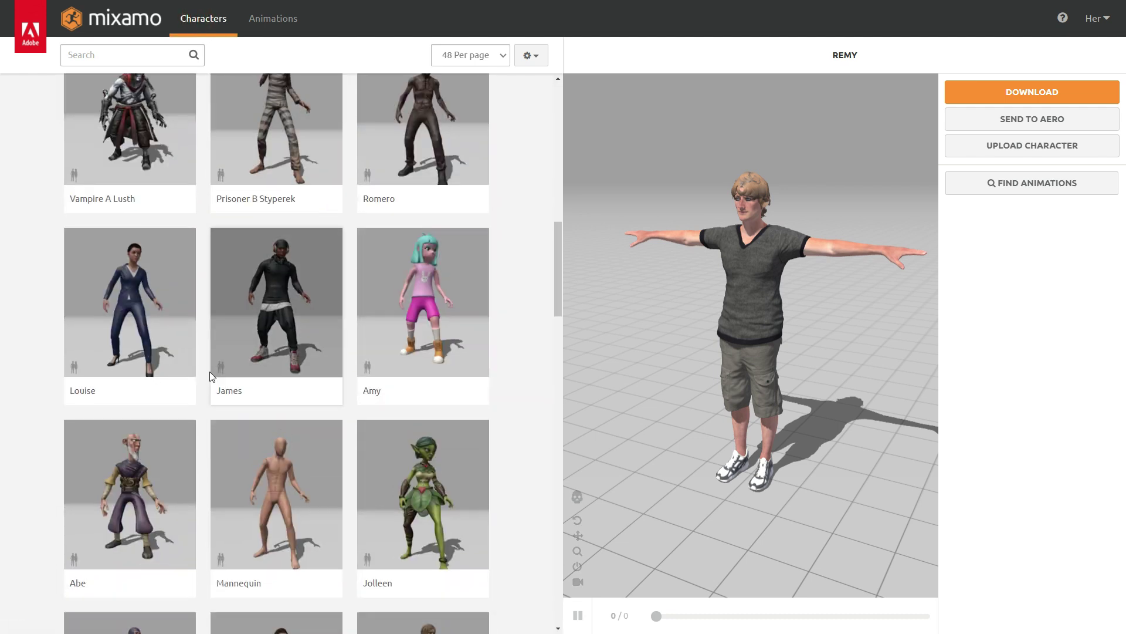
{"action": "left_click", "coordinate": [149, 270]}
{"action": "left_click", "coordinate": [795, 227]}
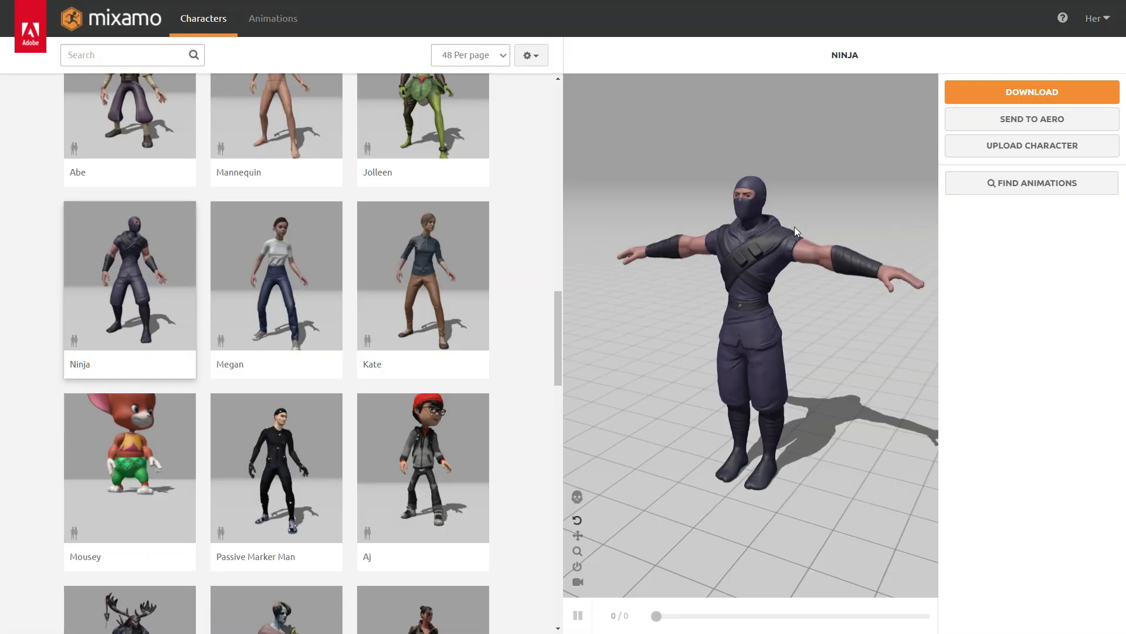
Find 'great sword', preview Great Sword Casting, and download it as FBX with skin
{"action": "left_click", "coordinate": [277, 23]}
{"action": "left_click", "coordinate": [146, 54]}
{"action": "type", "text": "great sword"}
{"action": "left_click", "coordinate": [427, 189]}
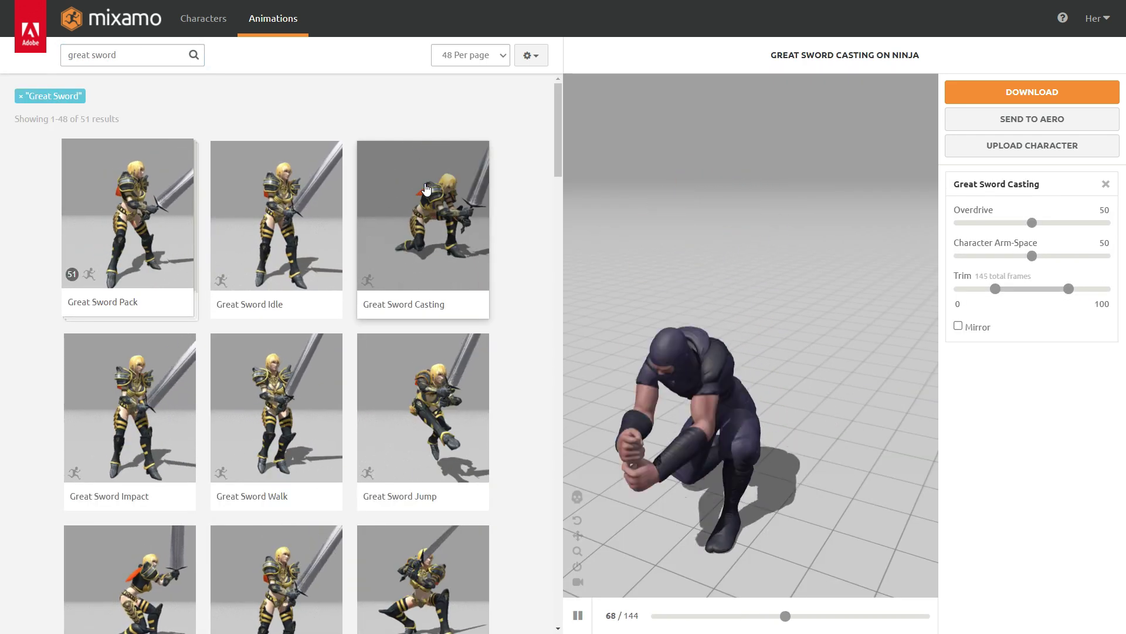
{"action": "left_click", "coordinate": [1043, 92]}
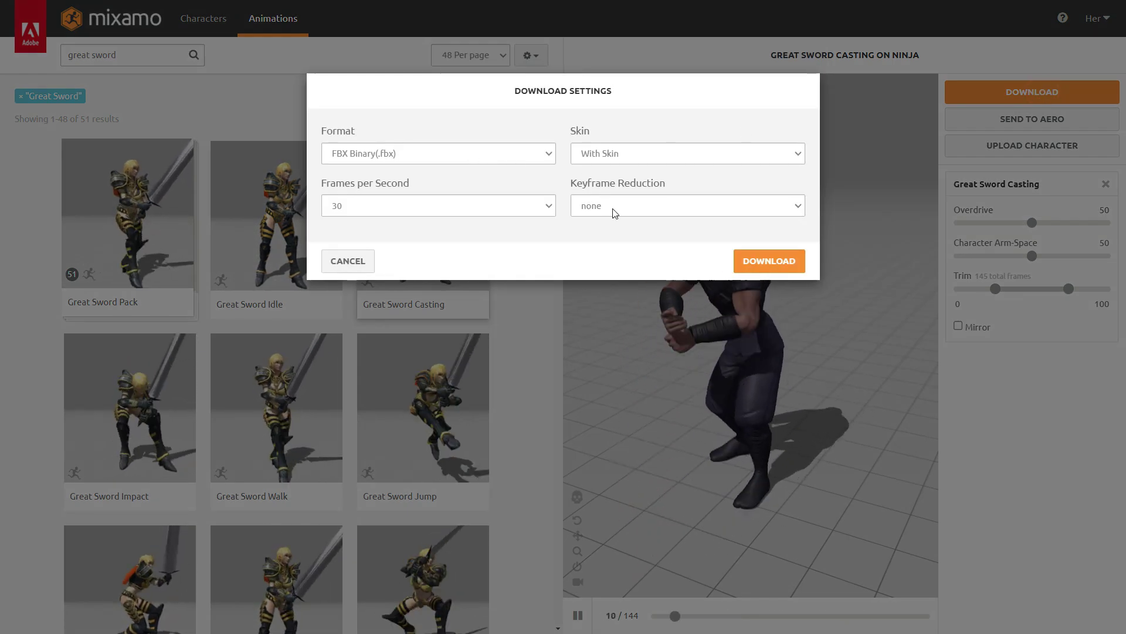
{"action": "left_click", "coordinate": [773, 262]}
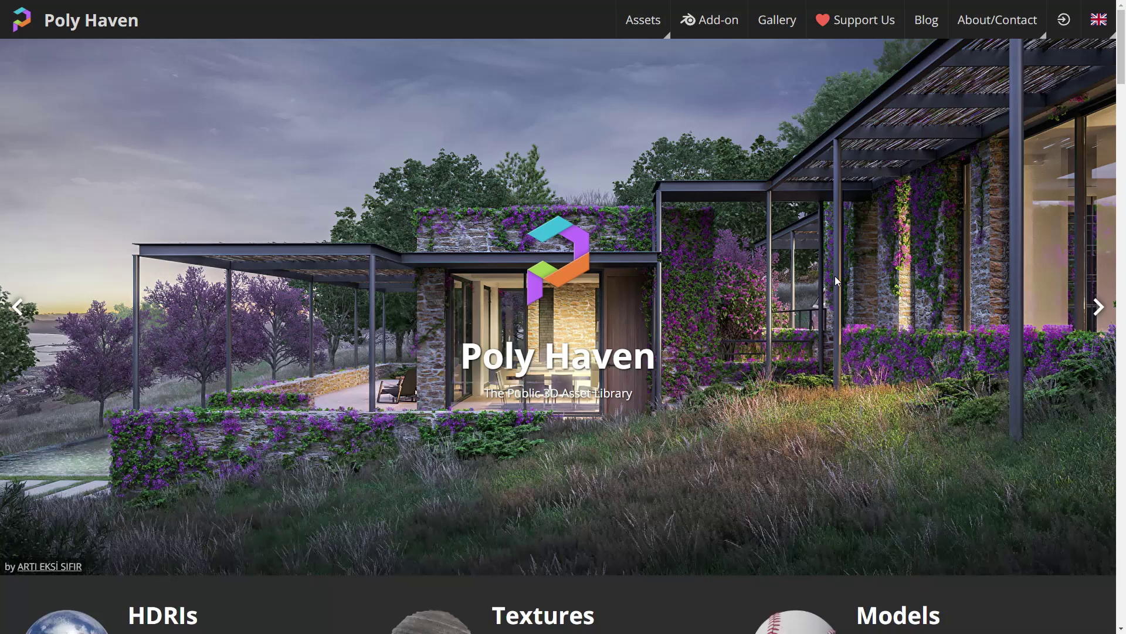
Search Poly Haven models for 'sword' and download Antique Katana 01 as FBX
{"action": "scroll", "coordinate": [678, 379], "scroll_direction": "down", "scroll_amount": 6}
{"action": "left_click", "coordinate": [900, 360]}
{"action": "left_click", "coordinate": [399, 348]}
{"action": "type", "text": "sw"}
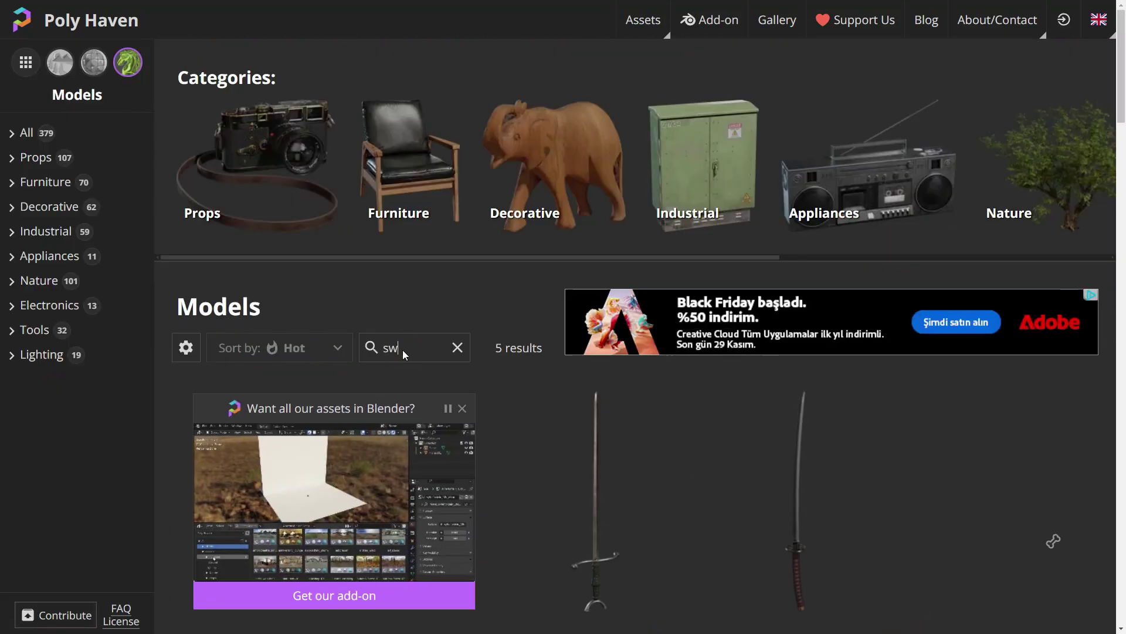
{"action": "type", "text": "ord"}
{"action": "scroll", "coordinate": [597, 411], "scroll_direction": "down", "scroll_amount": 2}
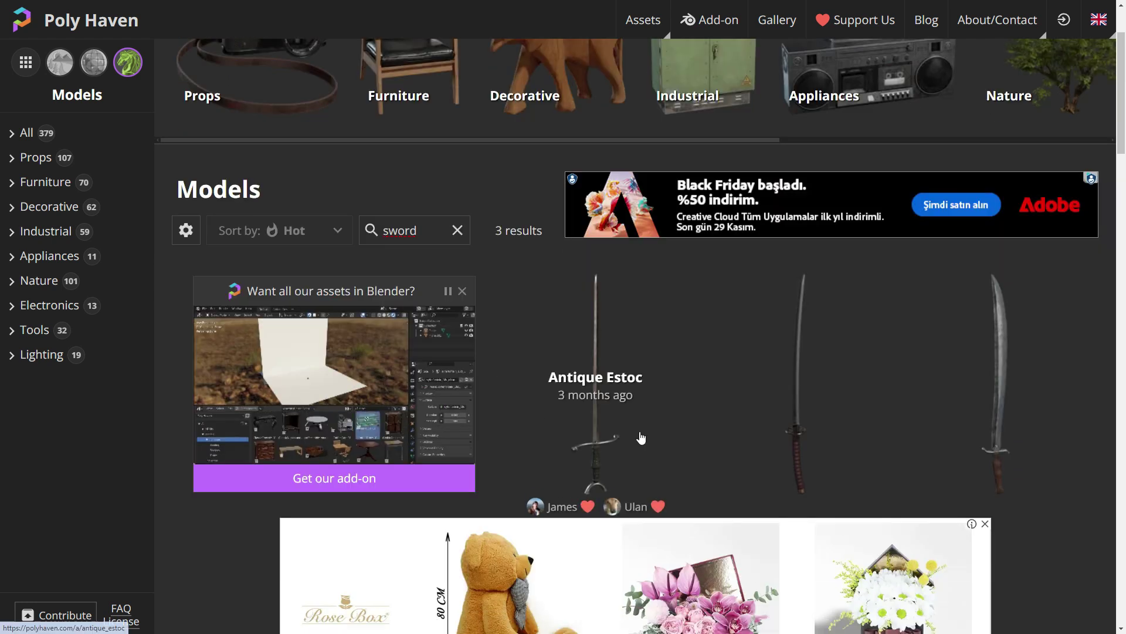
{"action": "left_click", "coordinate": [828, 359]}
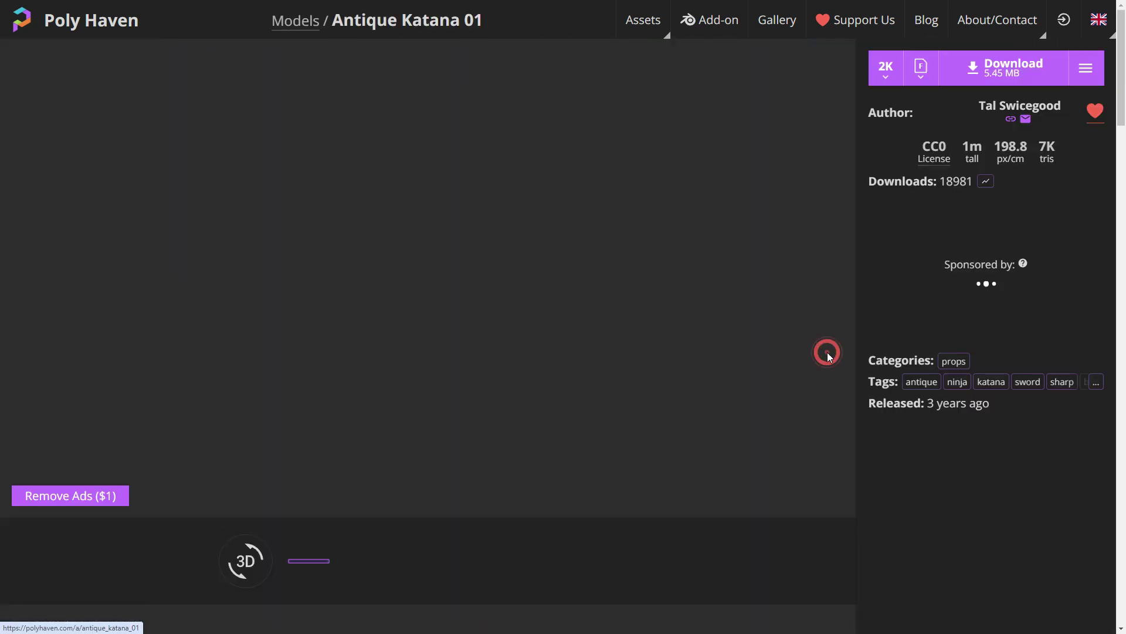
{"action": "left_click", "coordinate": [925, 82]}
{"action": "left_click", "coordinate": [945, 183]}
{"action": "left_click", "coordinate": [1010, 69]}
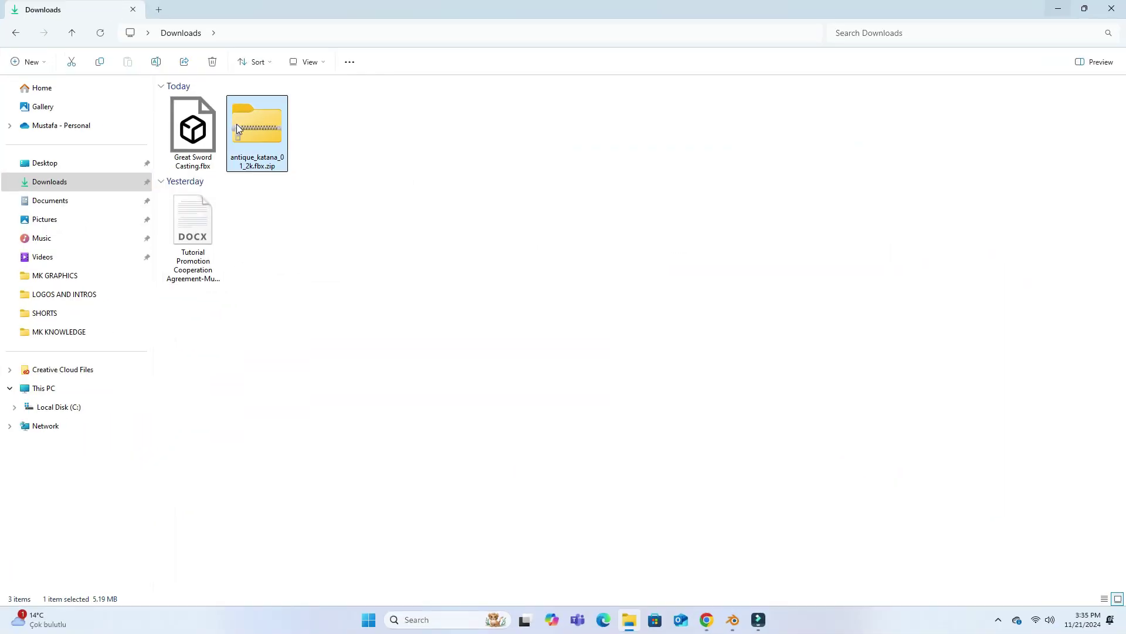
Extract all files from the katana zip
{"action": "right_click", "coordinate": [237, 124]}
{"action": "left_click", "coordinate": [293, 256]}
{"action": "left_click", "coordinate": [665, 424]}
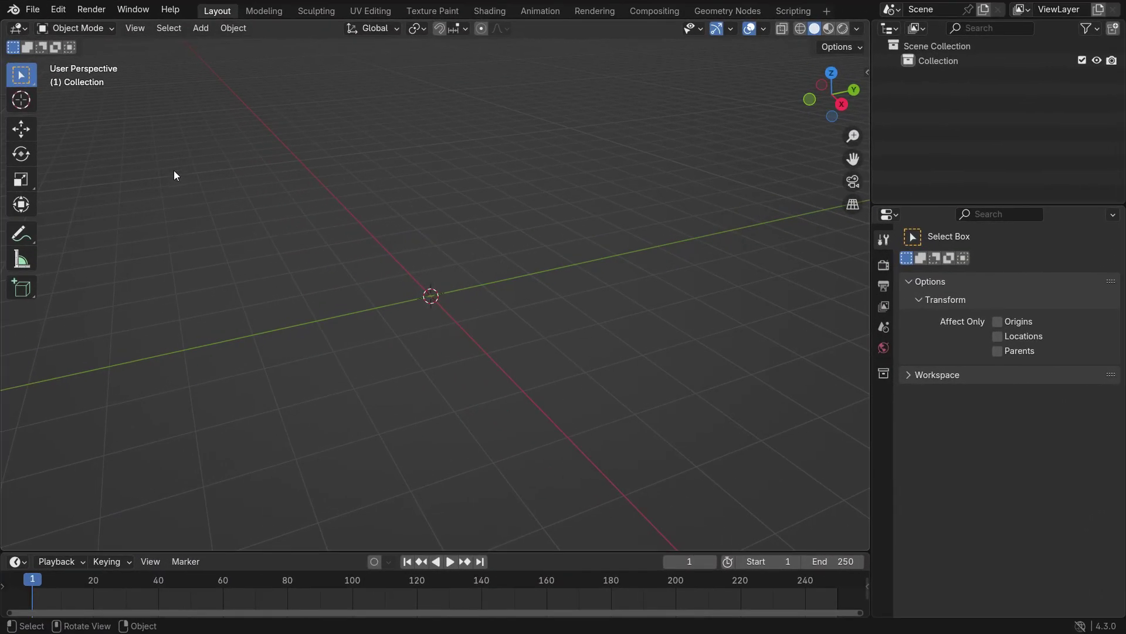
Import Great Sword Casting.fbx from the Downloads folder as FBX
{"action": "left_click", "coordinate": [33, 11]}
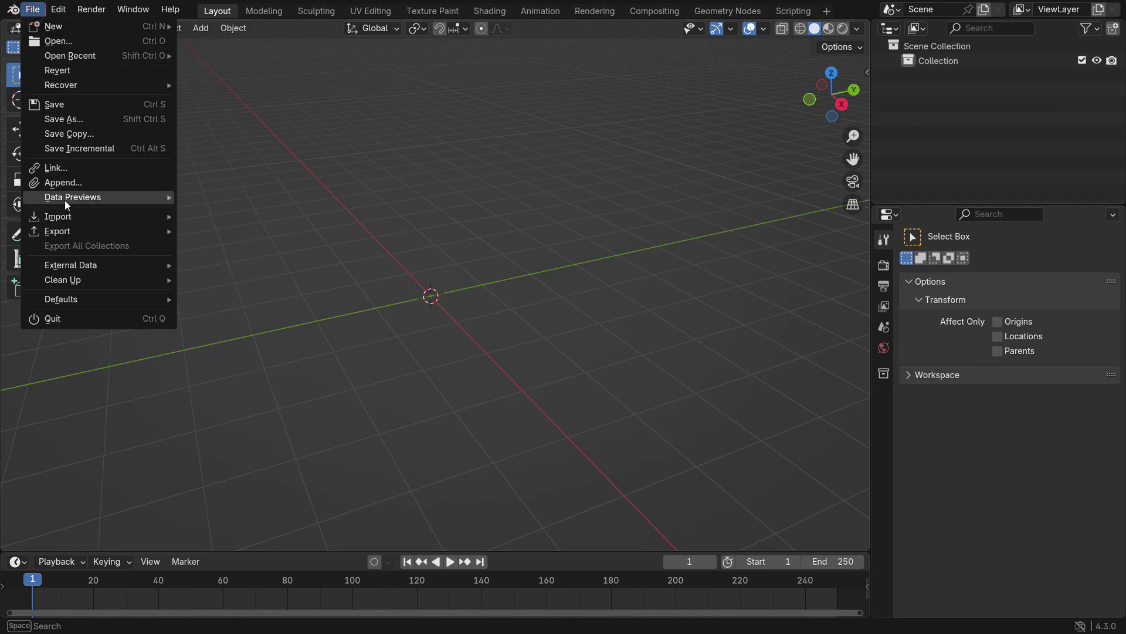
{"action": "mouse_move", "coordinate": [86, 216]}
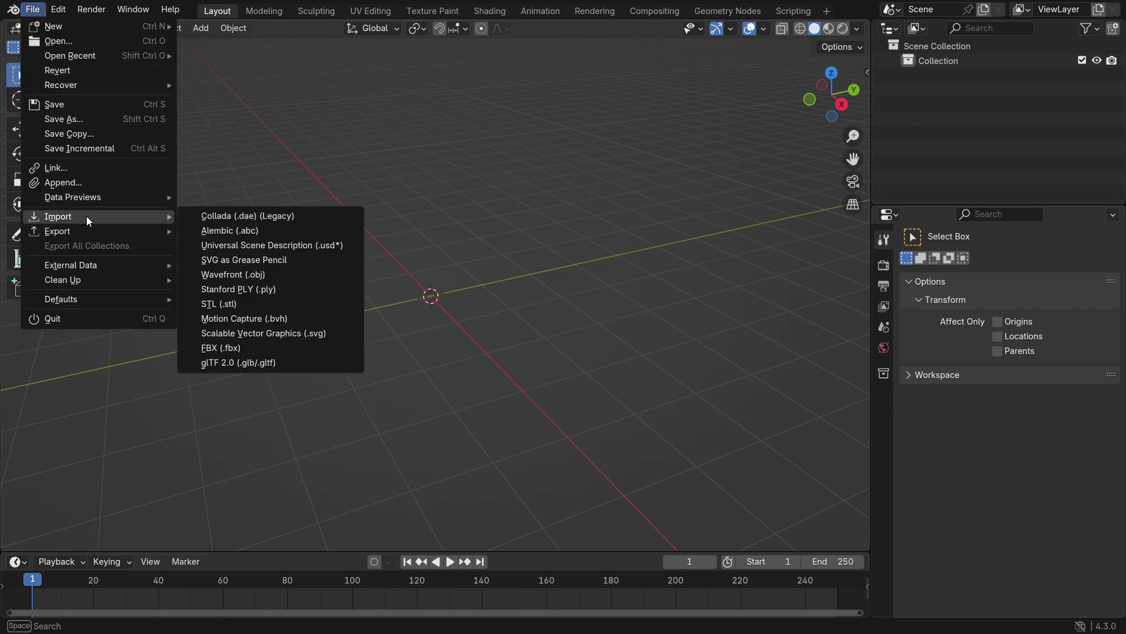
{"action": "left_click", "coordinate": [305, 350]}
{"action": "left_click", "coordinate": [374, 251]}
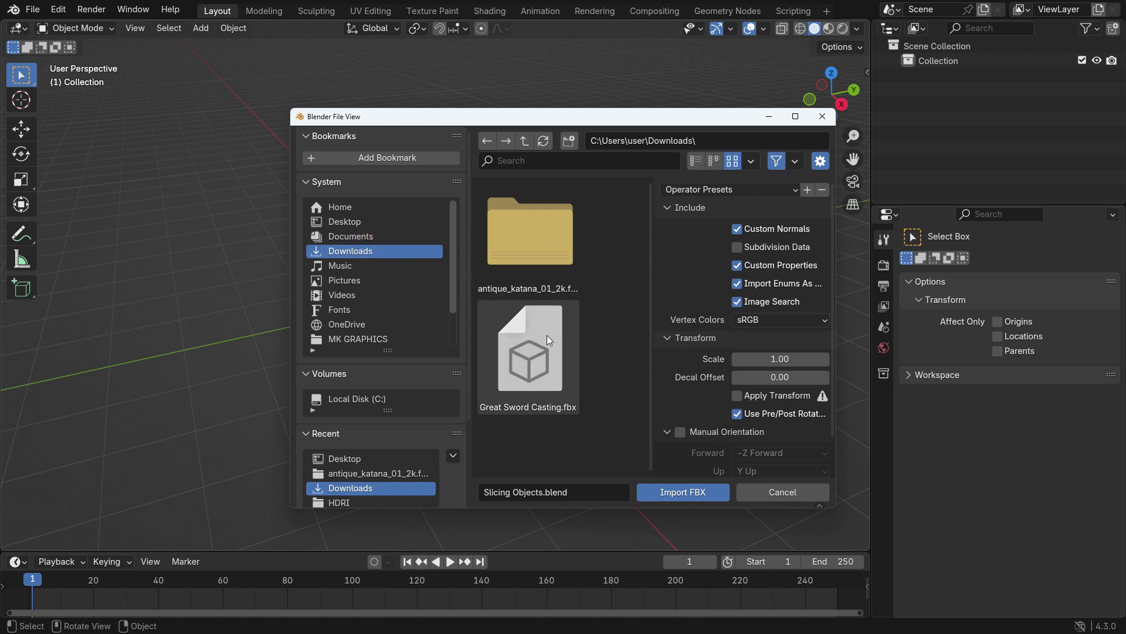
{"action": "left_click", "coordinate": [547, 337]}
{"action": "left_click", "coordinate": [687, 496]}
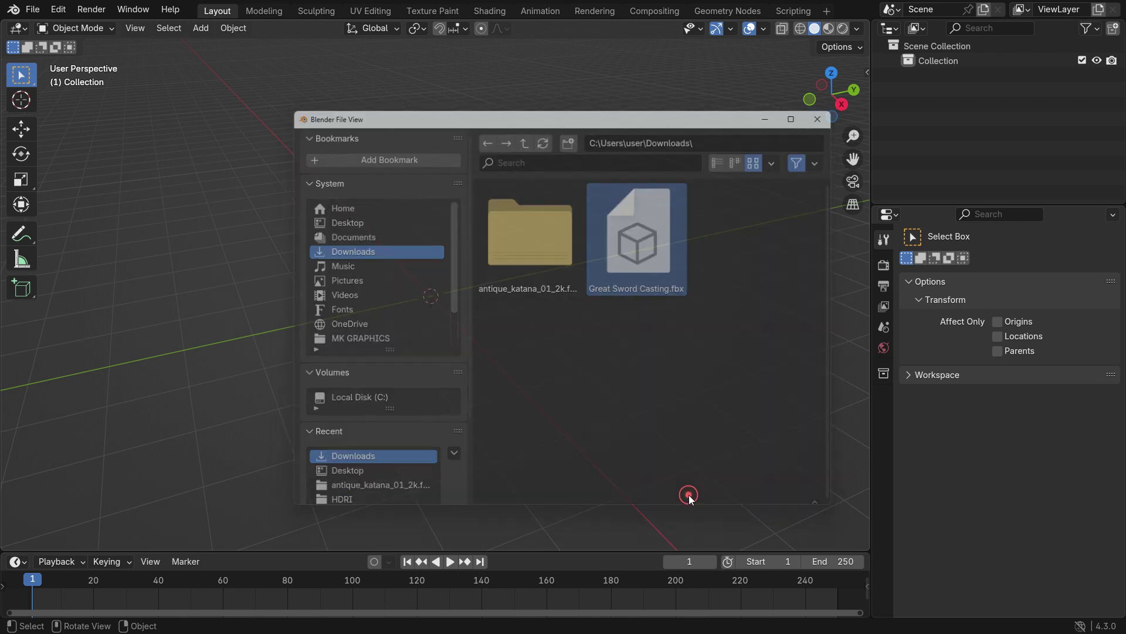
Turn on viewport cavity shading with type set to Both
{"action": "scroll", "coordinate": [403, 246], "scroll_direction": "up", "scroll_amount": 3}
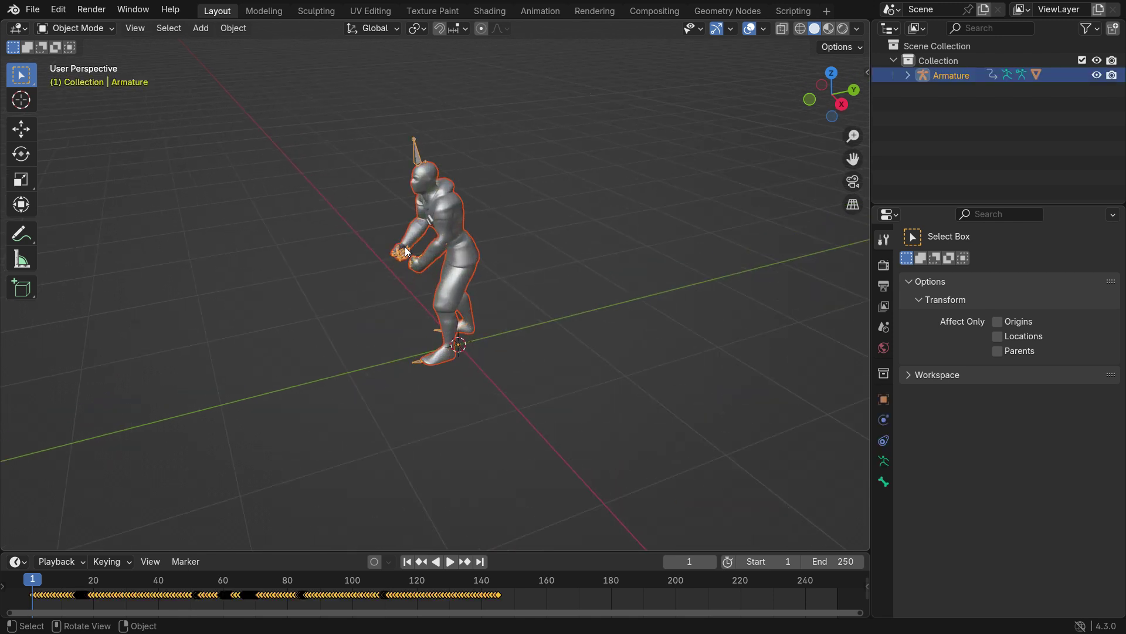
{"action": "middle_click_drag", "start_coordinate": [405, 247], "coordinate": [458, 237]}
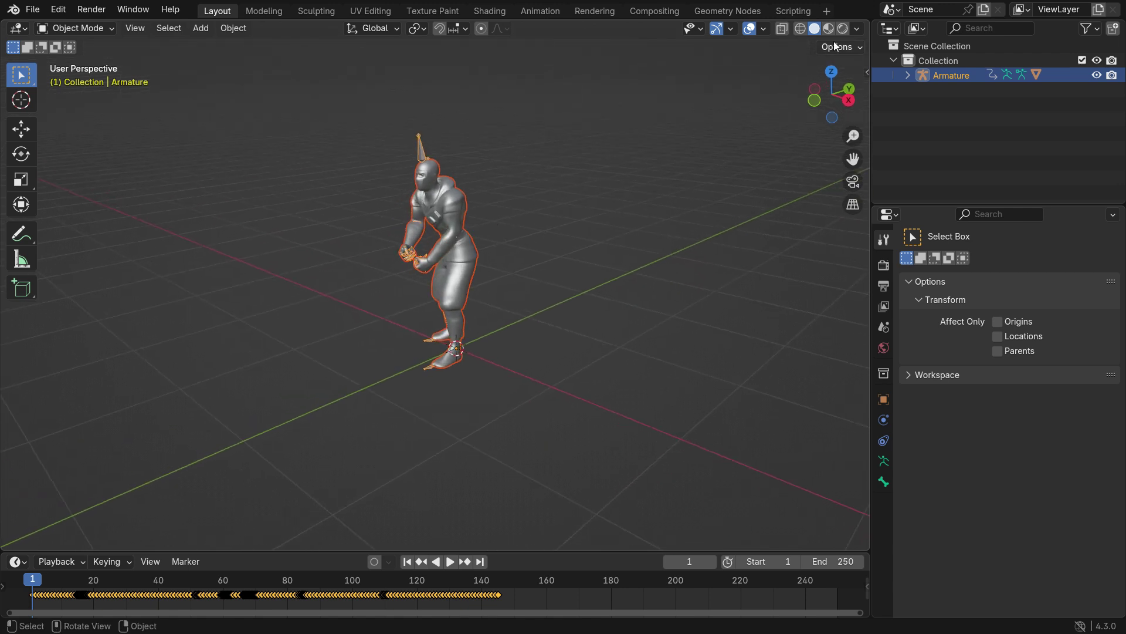
{"action": "left_click", "coordinate": [857, 29]}
{"action": "left_click", "coordinate": [773, 389]}
{"action": "left_click", "coordinate": [896, 389]}
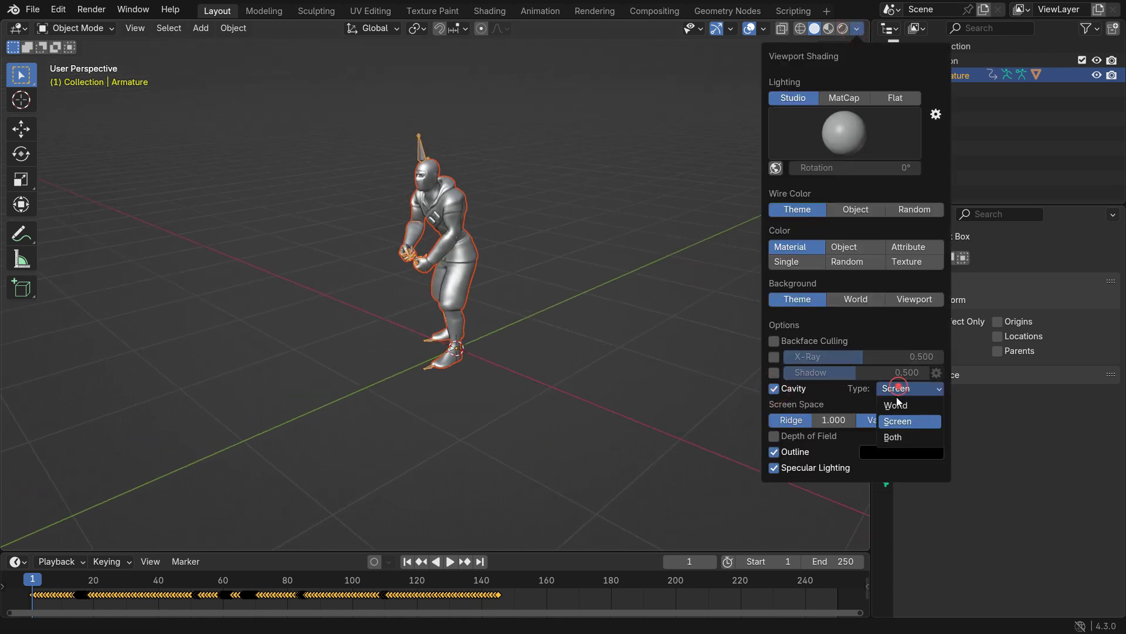
{"action": "left_click", "coordinate": [896, 438]}
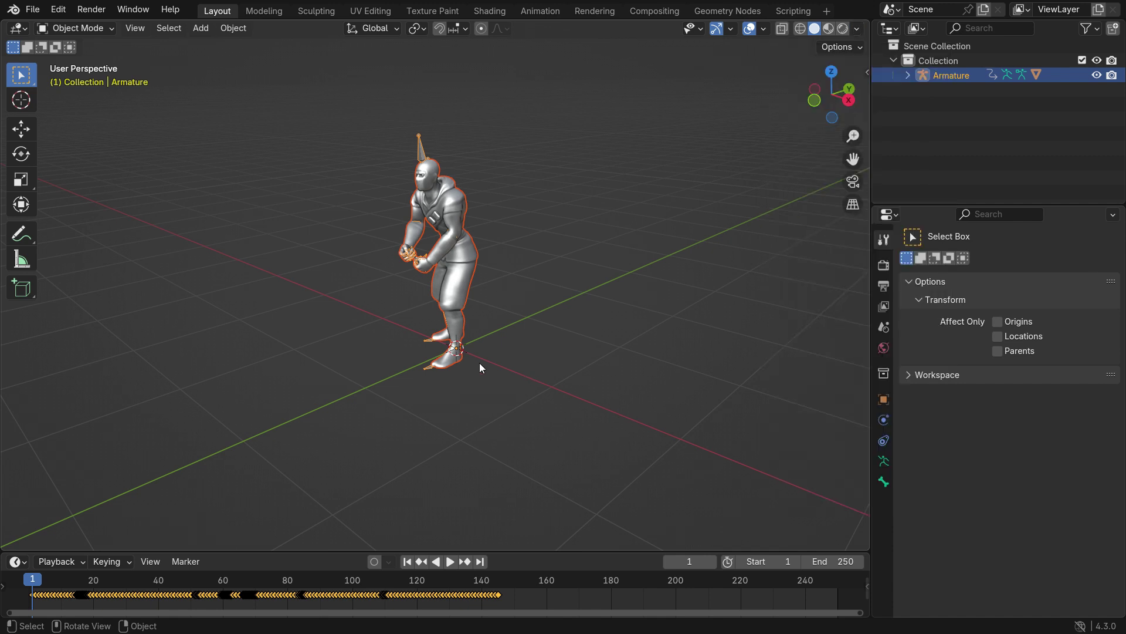
Play the ninja's animation, stop it, and return to frame 1
{"action": "key", "text": "space"}
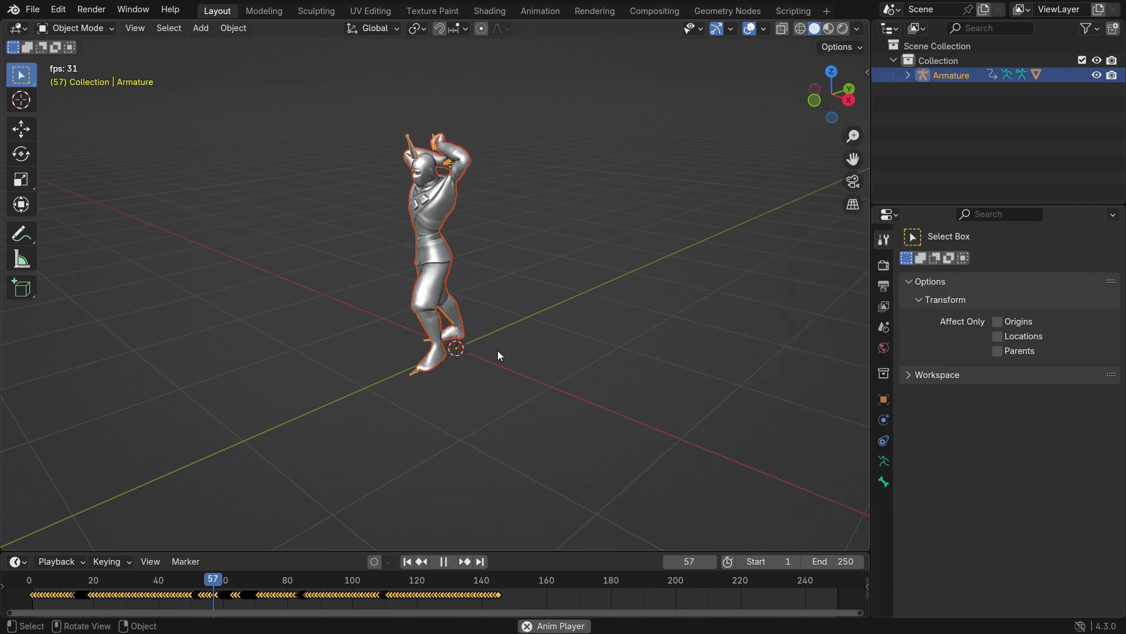
{"action": "key", "text": "space"}
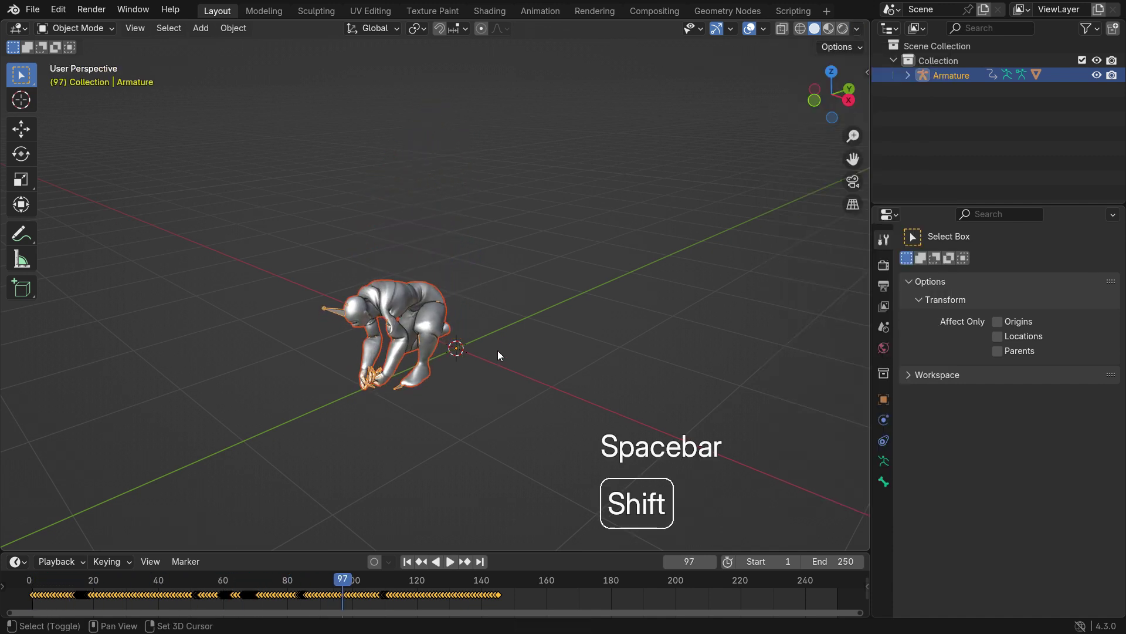
{"action": "key", "text": "shift+Left"}
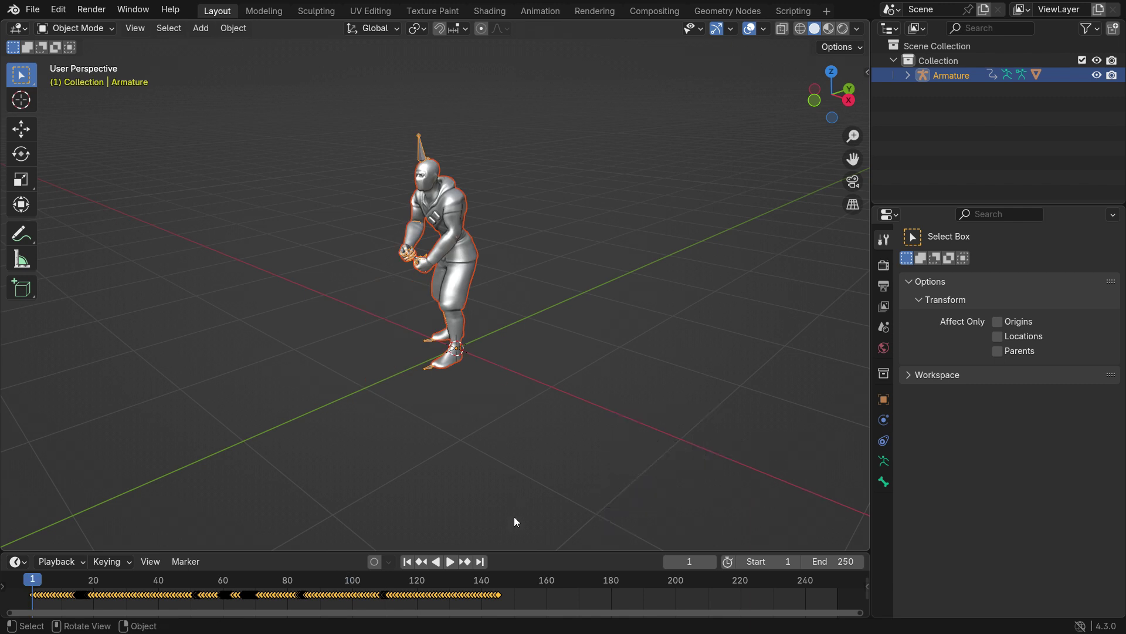
Enlarge the timeline and delete the keyframes from frame 1 to about 30
{"action": "left_click_drag", "start_coordinate": [514, 551], "coordinate": [514, 462]}
{"action": "scroll", "coordinate": [213, 511], "scroll_direction": "up", "scroll_amount": 2}
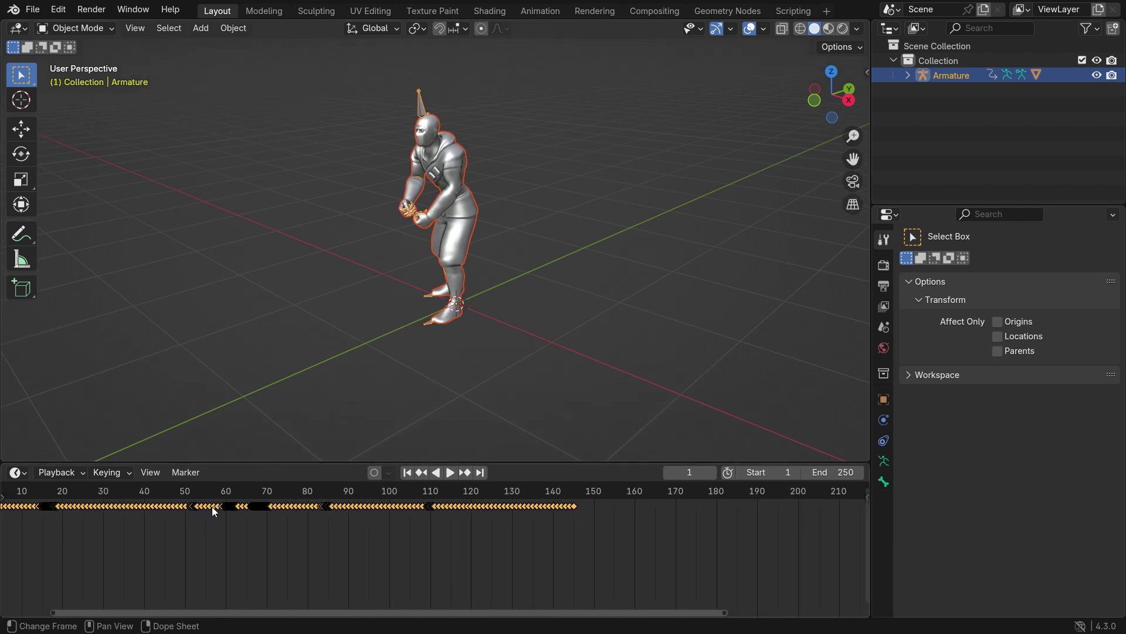
{"action": "middle_click_drag", "start_coordinate": [206, 516], "coordinate": [393, 554]}
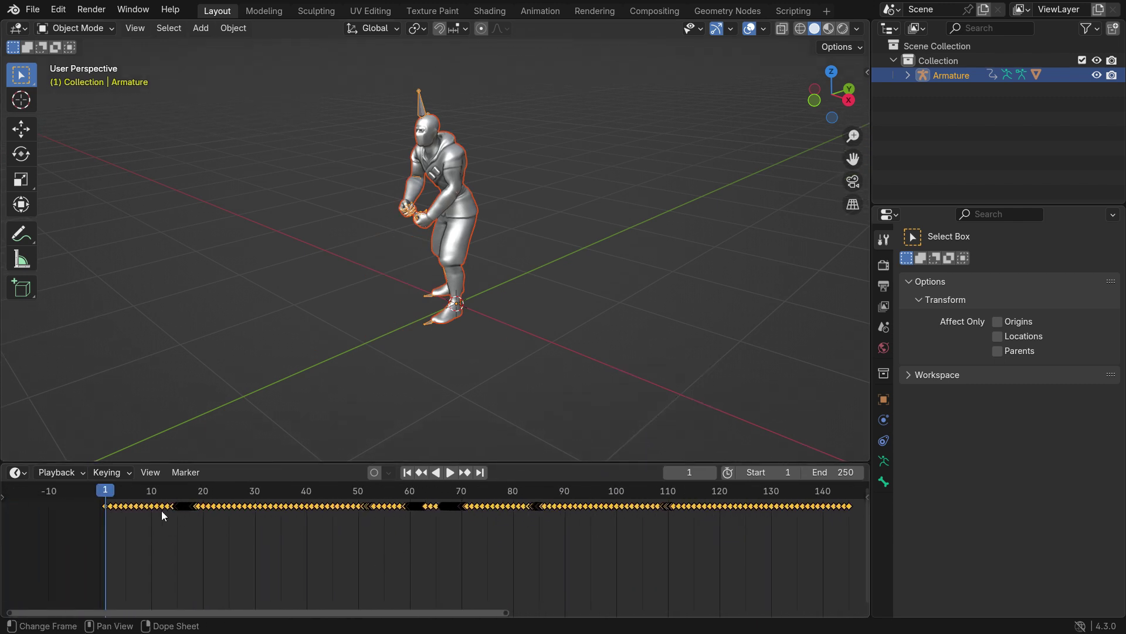
{"action": "scroll", "coordinate": [160, 510], "scroll_direction": "up", "scroll_amount": 5}
{"action": "mouse_move", "coordinate": [155, 529]}
{"action": "middle_mouse_down"}
{"action": "mouse_move", "coordinate": [320, 557]}
{"action": "mouse_move", "coordinate": [307, 535]}
{"action": "middle_mouse_up"}
{"action": "scroll", "coordinate": [308, 535], "scroll_direction": "up", "scroll_amount": 4}
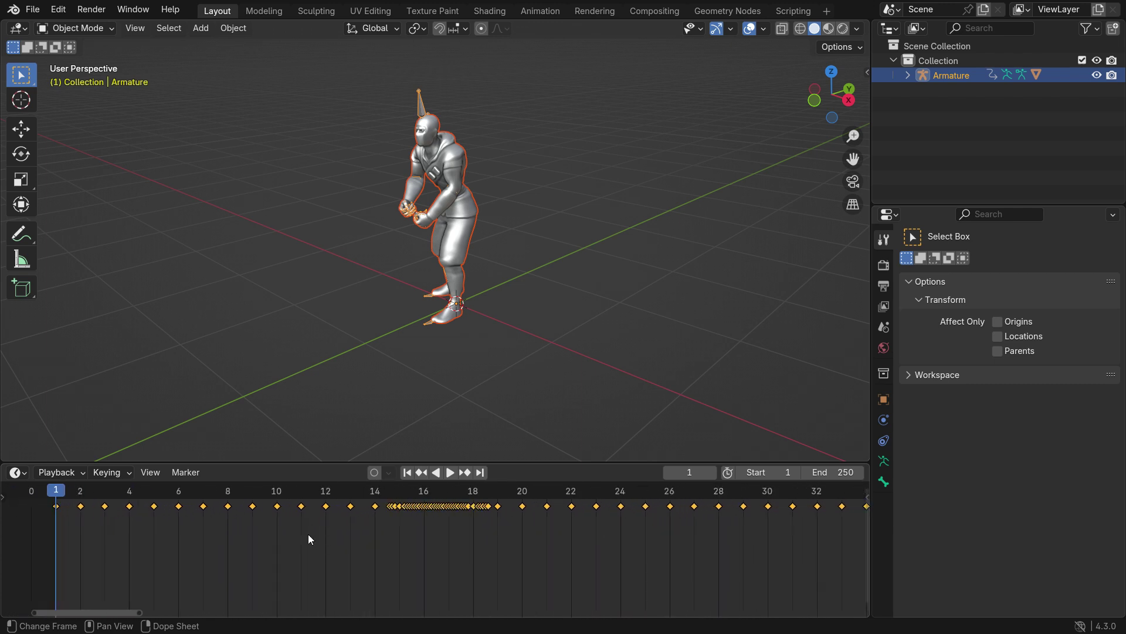
{"action": "scroll", "coordinate": [309, 534], "scroll_direction": "down", "scroll_amount": 4}
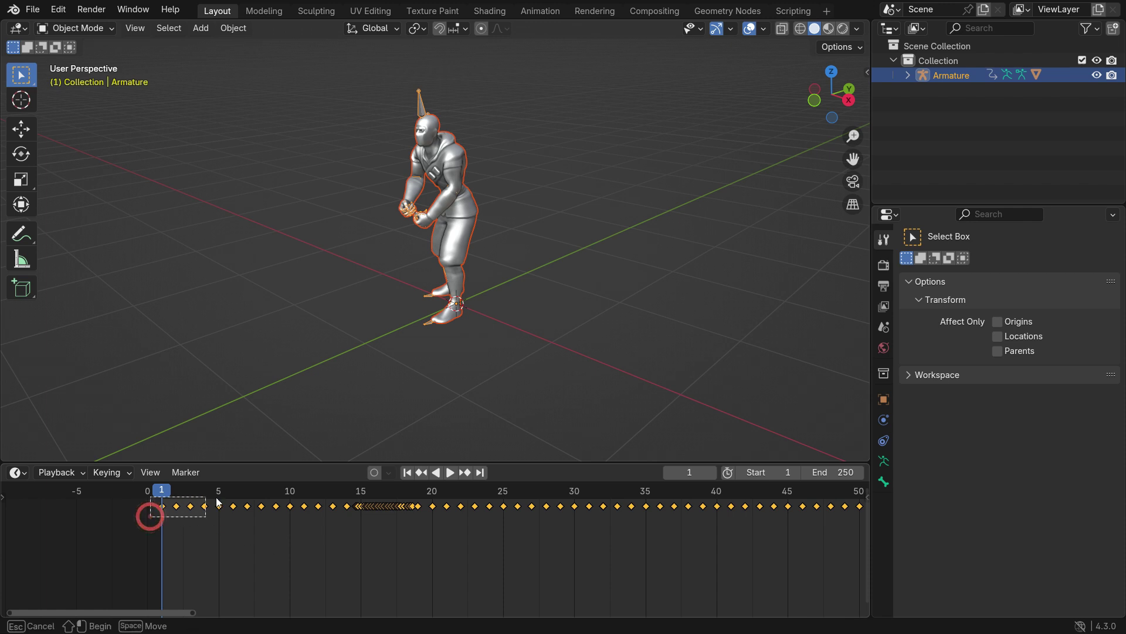
{"action": "left_click_drag", "start_coordinate": [393, 506], "coordinate": [581, 516]}
{"action": "key", "text": "Delete"}
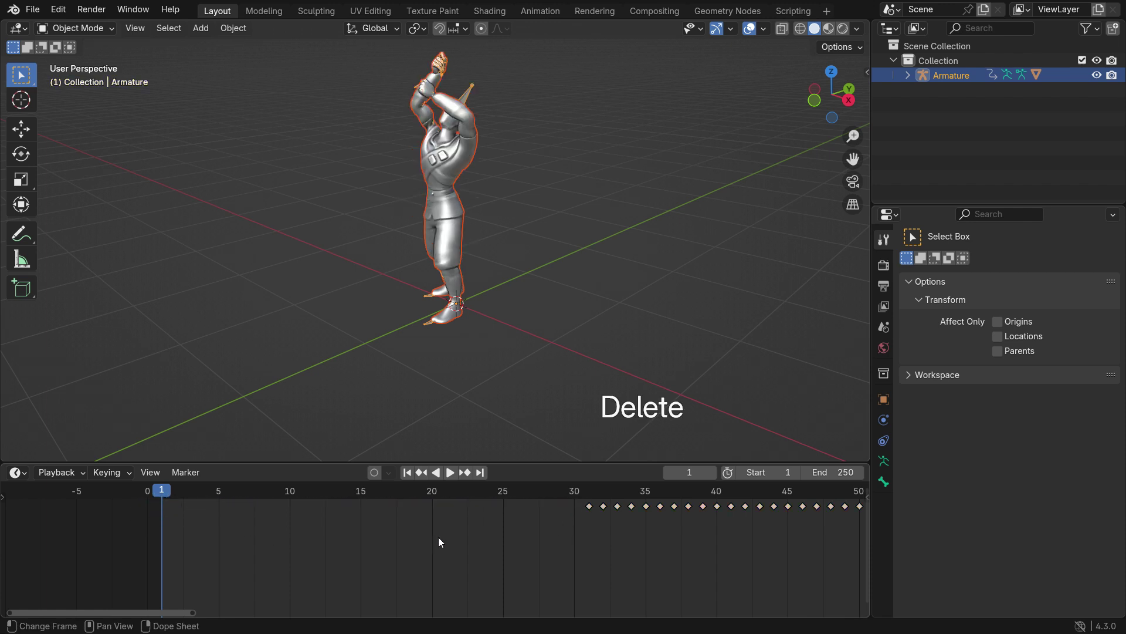
Slide all remaining keyframes 19 frames earlier
{"action": "scroll", "coordinate": [389, 543], "scroll_direction": "down", "scroll_amount": 7}
{"action": "scroll", "coordinate": [390, 543], "scroll_direction": "down", "scroll_amount": 2}
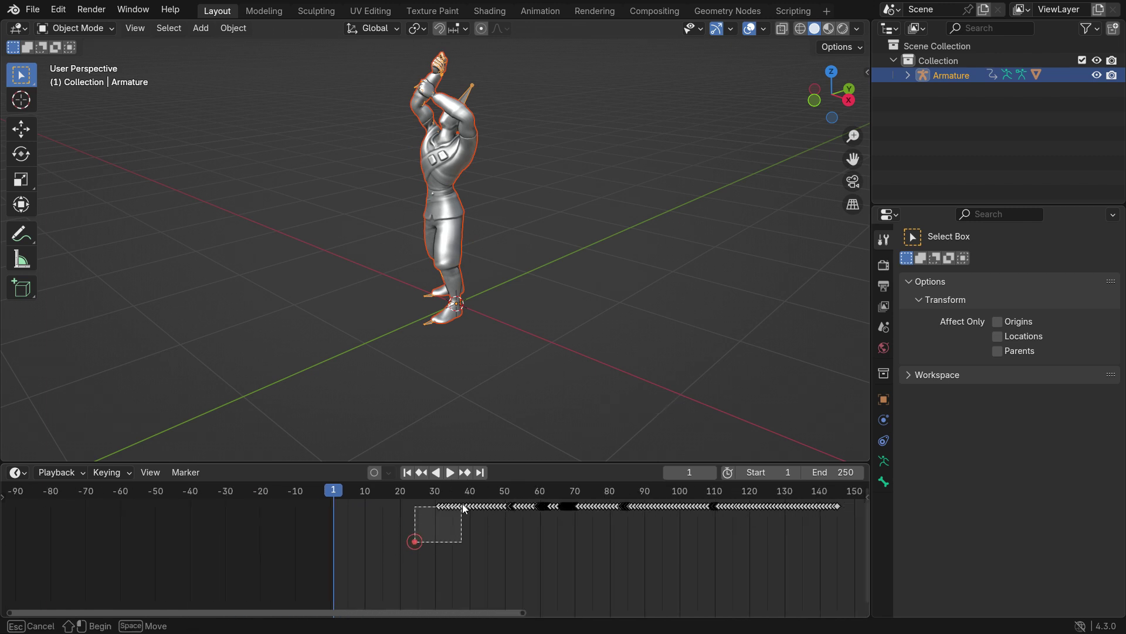
{"action": "left_click_drag", "start_coordinate": [470, 503], "coordinate": [846, 496]}
{"action": "scroll", "coordinate": [531, 505], "scroll_direction": "up", "scroll_amount": 3}
{"action": "key", "text": "g"}
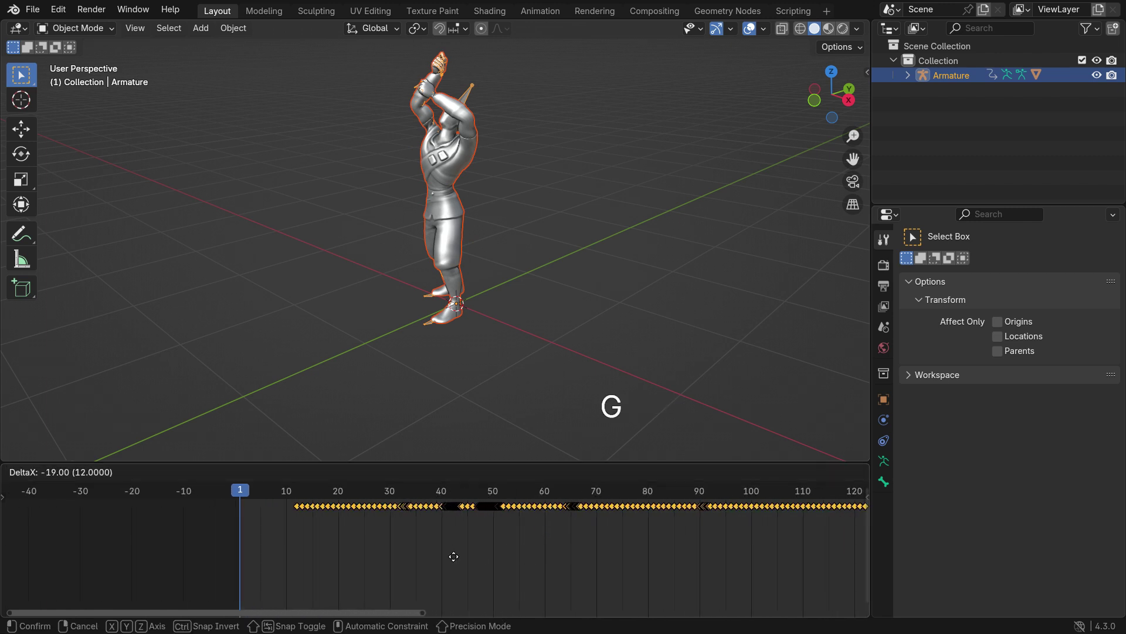
{"action": "left_click", "coordinate": [409, 567]}
Play the animation back and pause it with the ninja crouched
{"action": "scroll", "coordinate": [252, 510], "scroll_direction": "up", "scroll_amount": 4}
{"action": "left_click", "coordinate": [449, 473]}
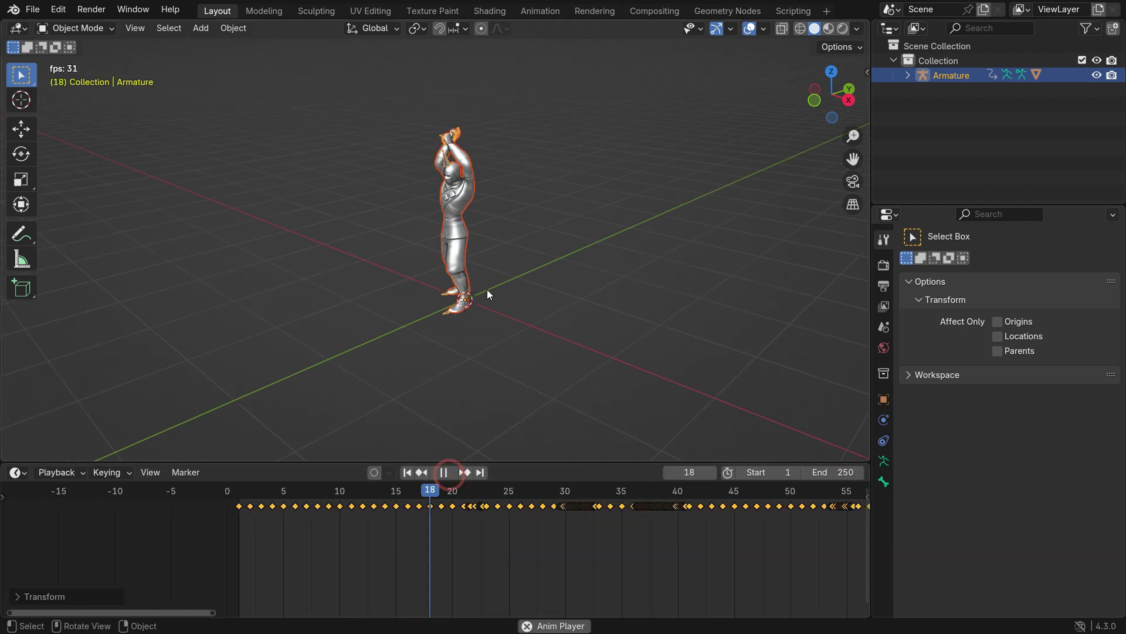
{"action": "left_click", "coordinate": [444, 473]}
{"action": "left_click", "coordinate": [407, 473]}
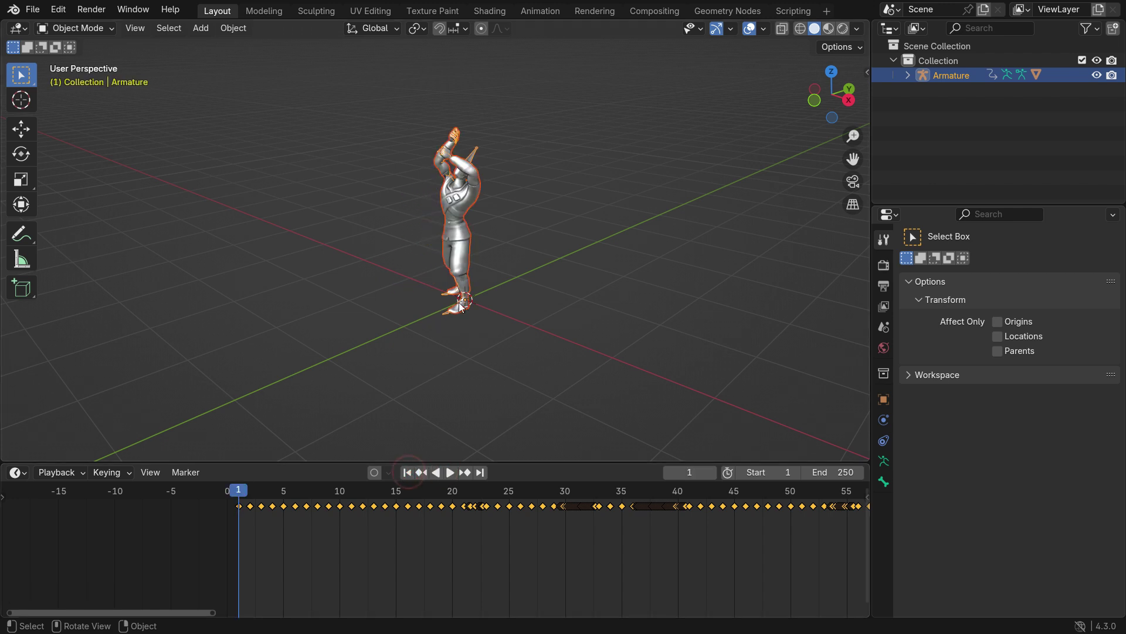
{"action": "scroll", "coordinate": [477, 163], "scroll_direction": "up", "scroll_amount": 2}
{"action": "left_click", "coordinate": [456, 472]}
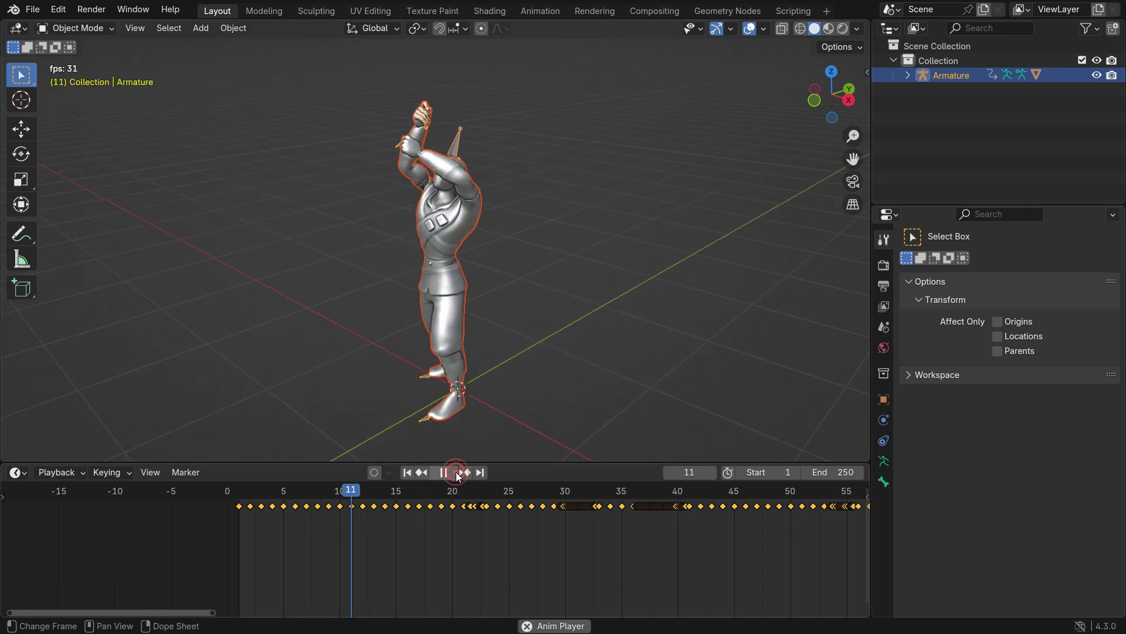
{"action": "left_click", "coordinate": [446, 478]}
{"action": "middle_click_drag", "start_coordinate": [411, 387], "coordinate": [381, 326]}
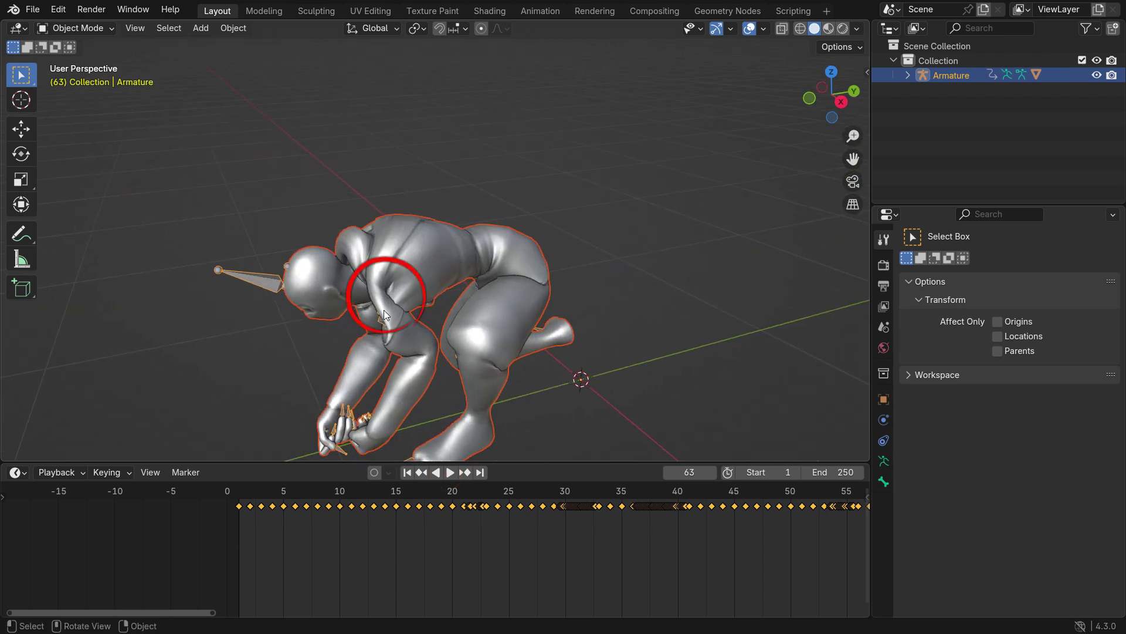
{"action": "scroll", "coordinate": [384, 308], "scroll_direction": "down", "scroll_amount": 5}
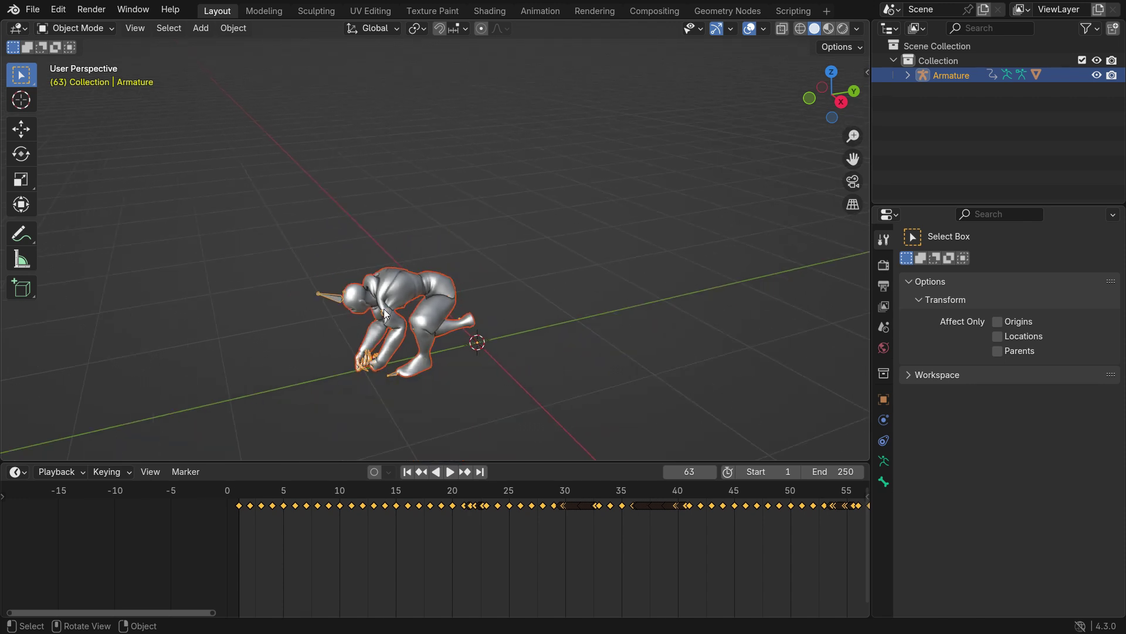
At frame 1, import the antique katana FBX from its Downloads folder
{"action": "key", "text": "shift+Left"}
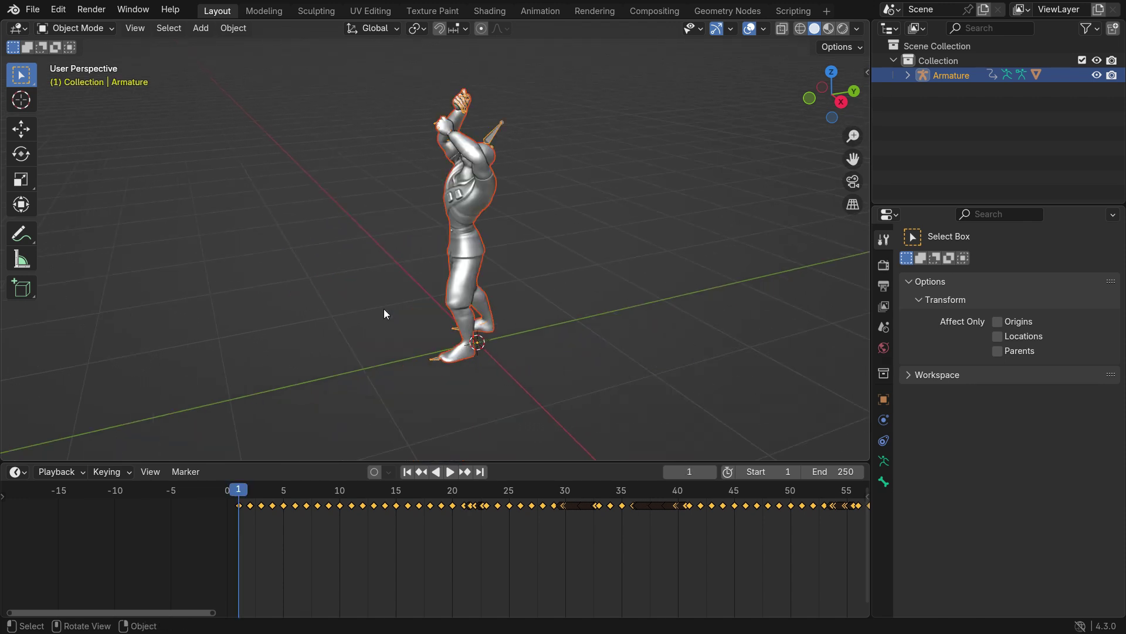
{"action": "left_click", "coordinate": [33, 10]}
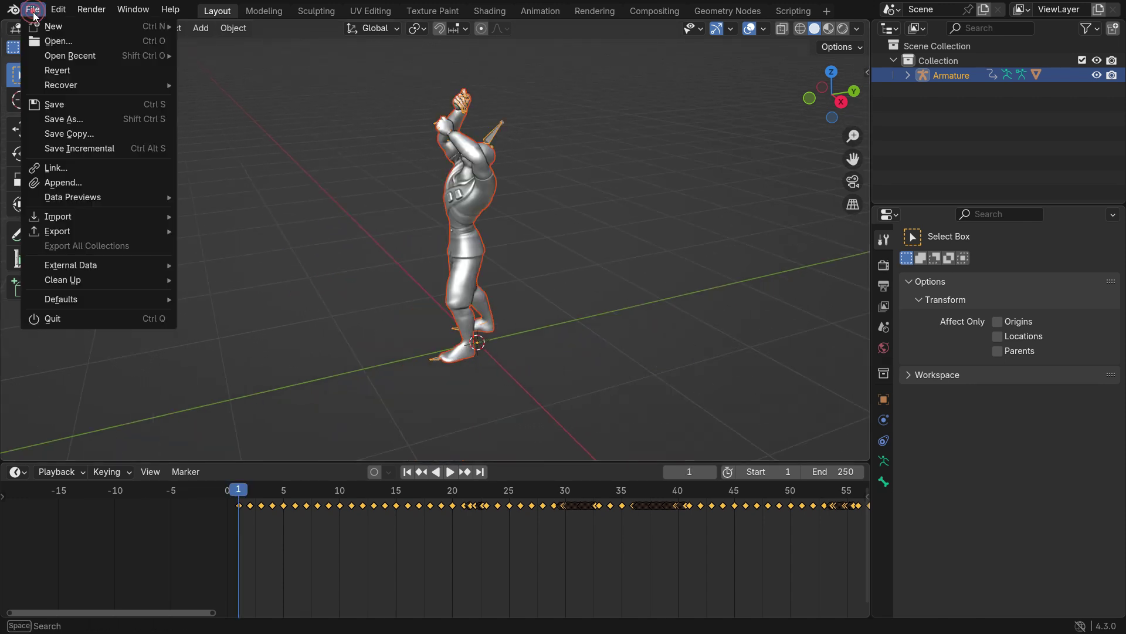
{"action": "mouse_move", "coordinate": [97, 219]}
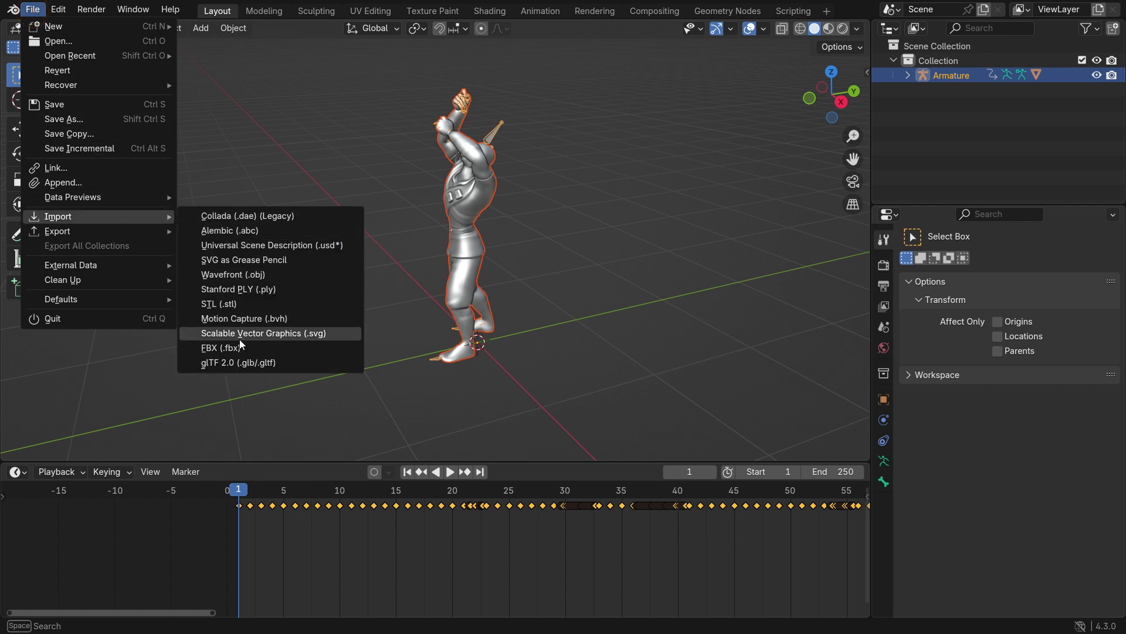
{"action": "left_click", "coordinate": [288, 348]}
{"action": "left_click", "coordinate": [350, 251]}
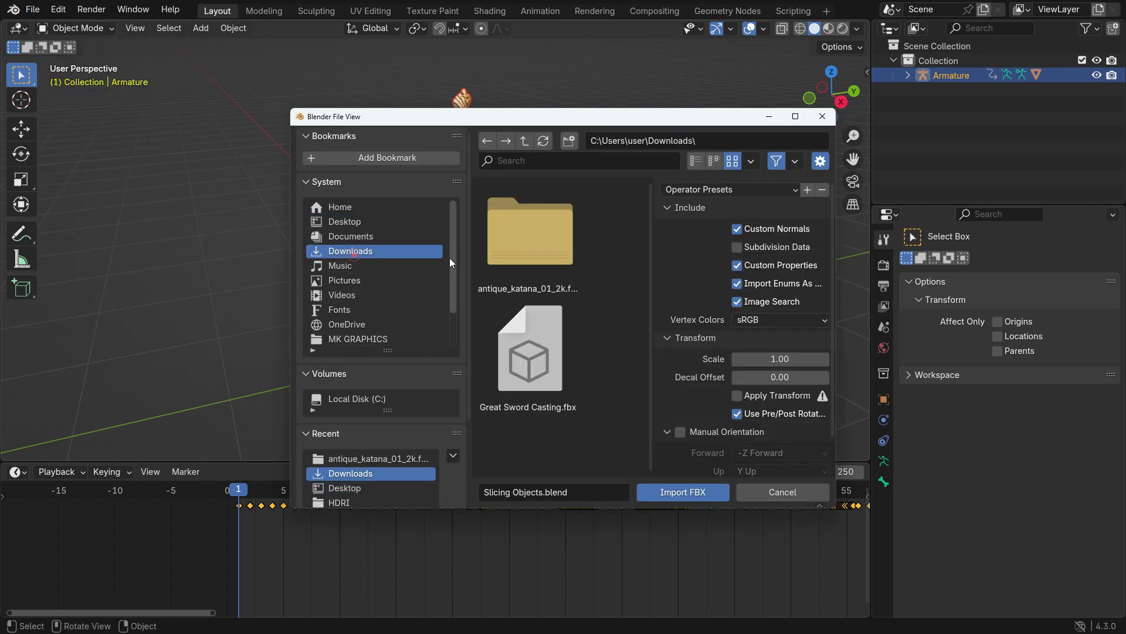
{"action": "double_click", "coordinate": [541, 249]}
{"action": "left_click", "coordinate": [526, 345]}
{"action": "left_click", "coordinate": [683, 497]}
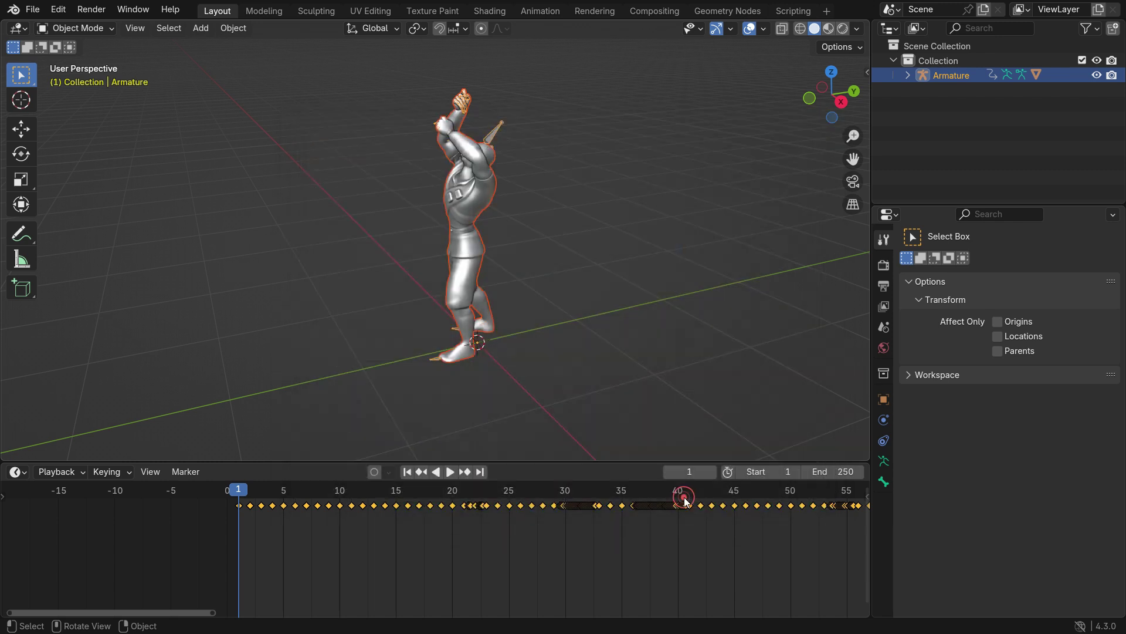
In side view, scale the katana, rotate it 90° on Z, lift it, and tilt it
{"action": "key", "text": "KP_3"}
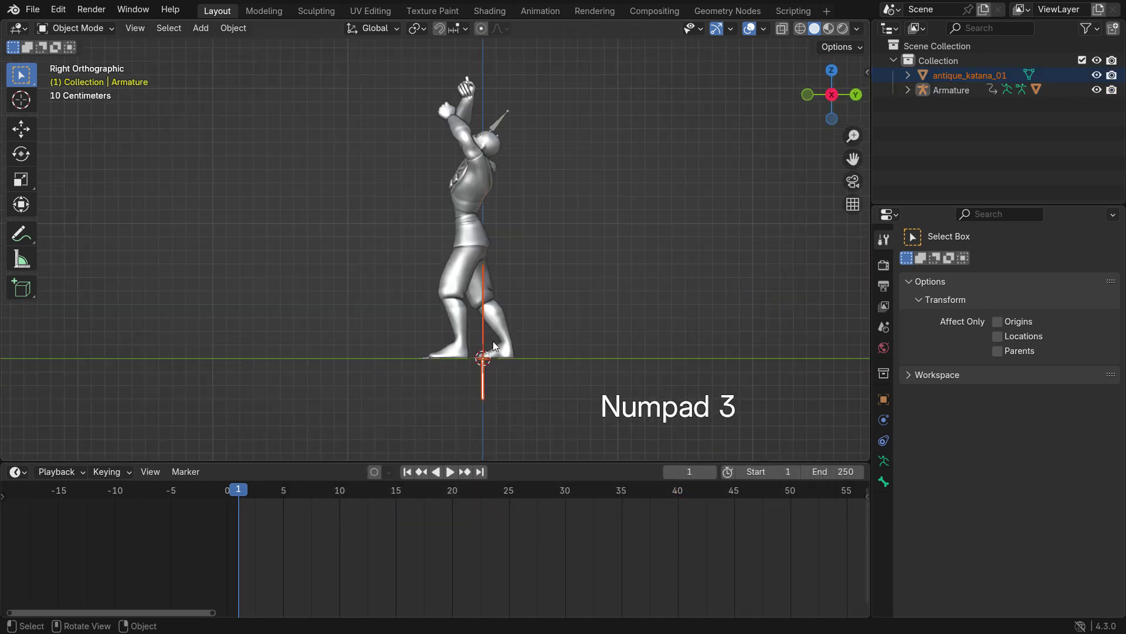
{"action": "scroll", "coordinate": [498, 358], "scroll_direction": "up", "scroll_amount": 4}
{"action": "key", "text": "s"}
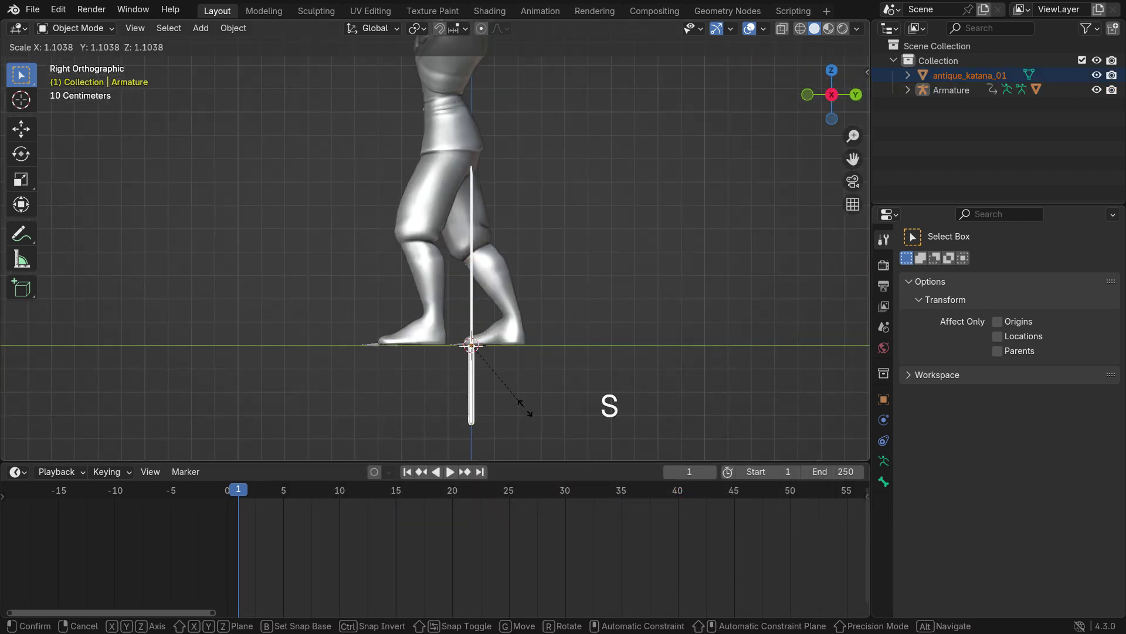
{"action": "left_click", "coordinate": [528, 414]}
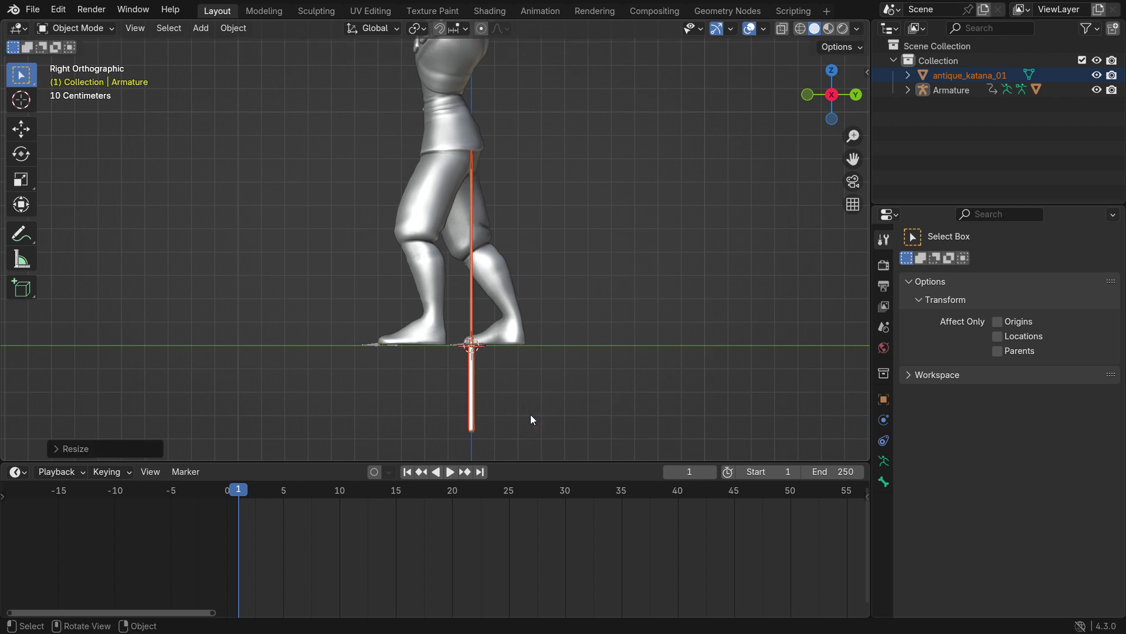
{"action": "type", "text": "rz90"}
{"action": "key", "text": "Return"}
{"action": "scroll", "coordinate": [530, 417], "scroll_direction": "down", "scroll_amount": 3}
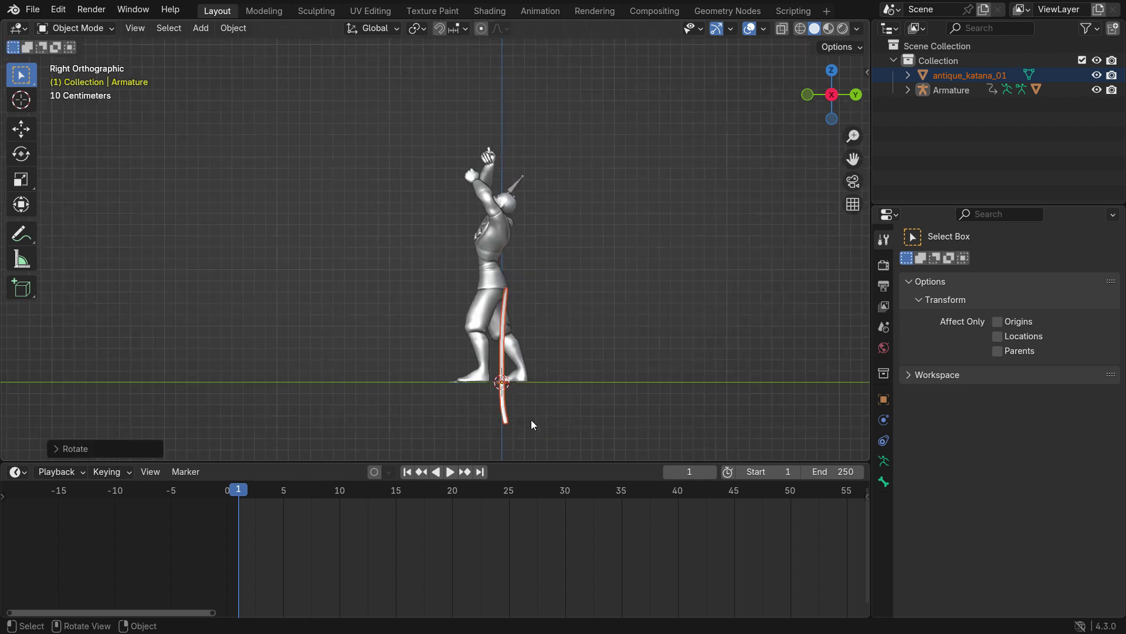
{"action": "key", "text": "g"}
{"action": "left_click", "coordinate": [528, 188]}
{"action": "scroll", "coordinate": [501, 139], "scroll_direction": "up", "scroll_amount": 3}
{"action": "key", "text": "r"}
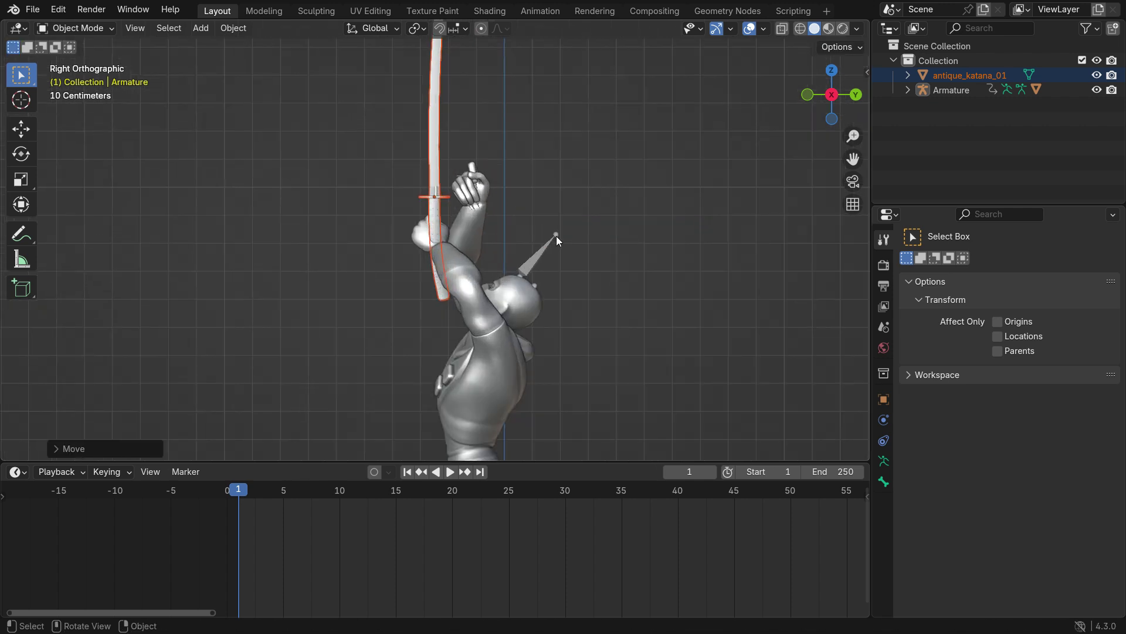
{"action": "left_click", "coordinate": [509, 322]}
Fit the katana into the ninja's hands, adjusting its angle and front-view position
{"action": "key", "text": "g"}
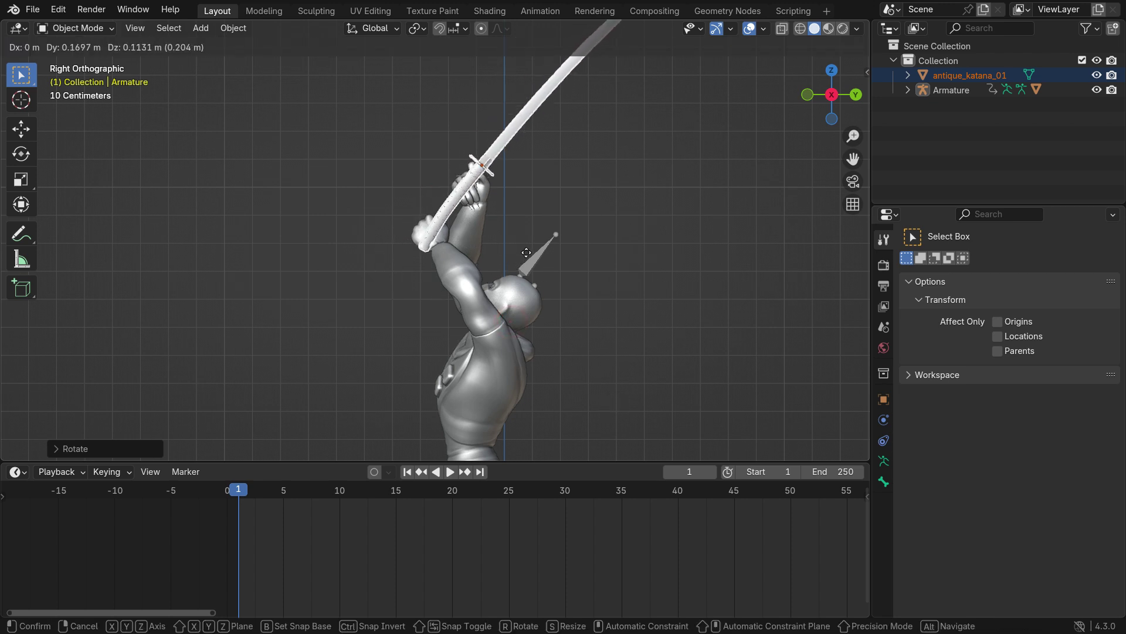
{"action": "left_click", "coordinate": [531, 236]}
{"action": "key", "text": "r"}
{"action": "left_click", "coordinate": [481, 192]}
{"action": "scroll", "coordinate": [481, 192], "scroll_direction": "up", "scroll_amount": 2}
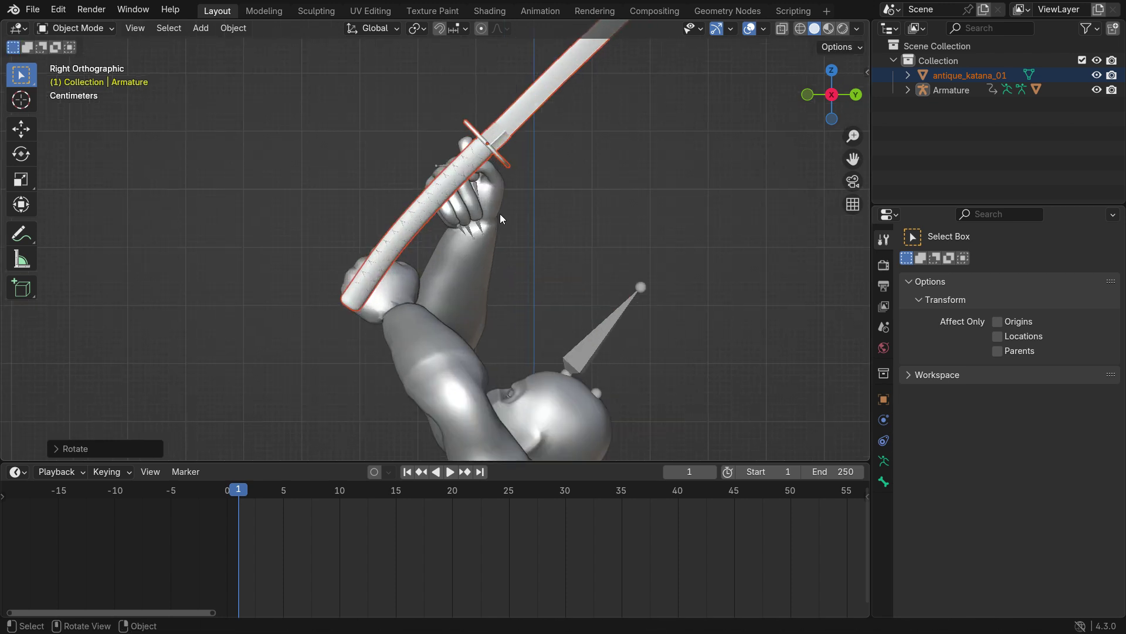
{"action": "key", "text": "KP_1"}
{"action": "key", "text": "g"}
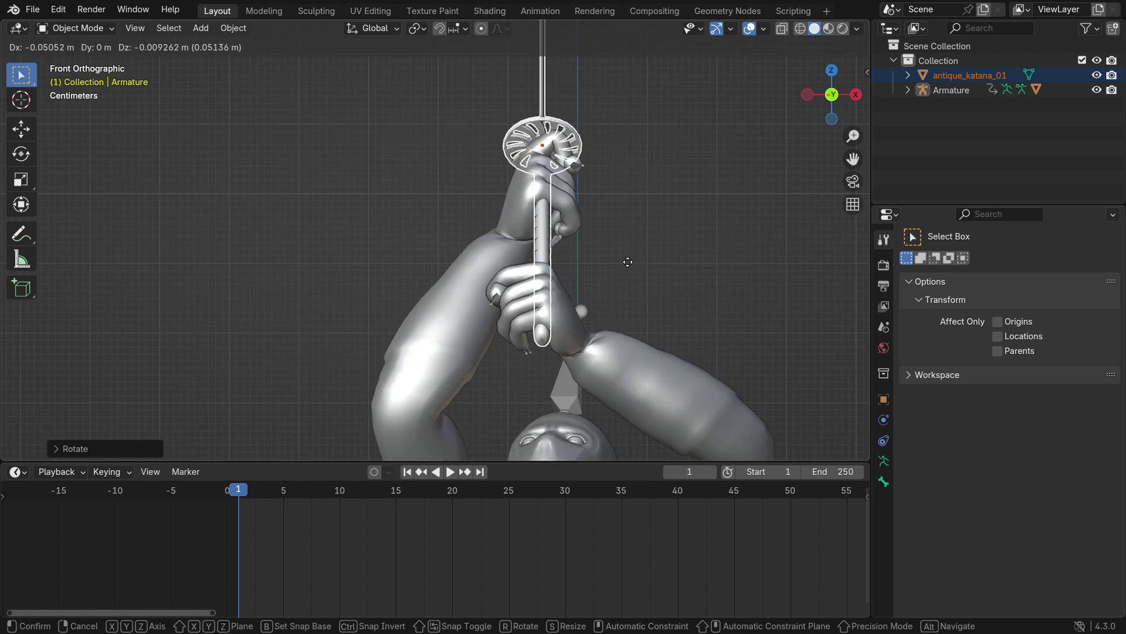
{"action": "left_click", "coordinate": [631, 262]}
{"action": "scroll", "coordinate": [590, 262], "scroll_direction": "down", "scroll_amount": 3}
{"action": "middle_click_drag", "start_coordinate": [589, 261], "coordinate": [499, 276]}
{"action": "left_click", "coordinate": [587, 235]}
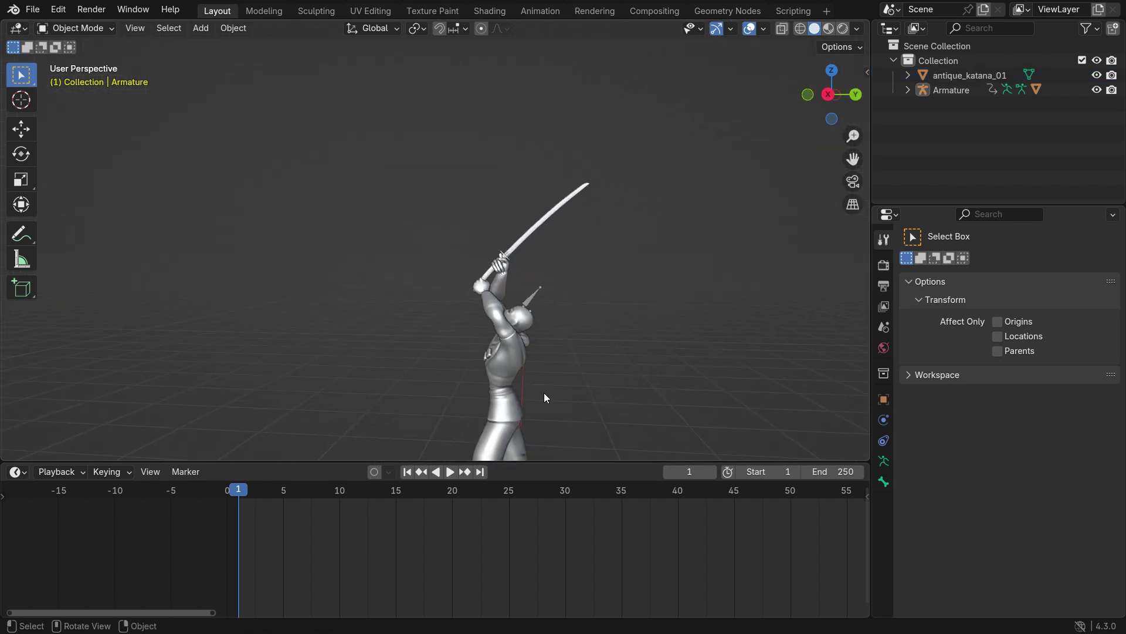
Tick In Front in the armature's Viewport Display settings so bones show over the body
{"action": "scroll", "coordinate": [548, 404], "scroll_direction": "up", "scroll_amount": 2}
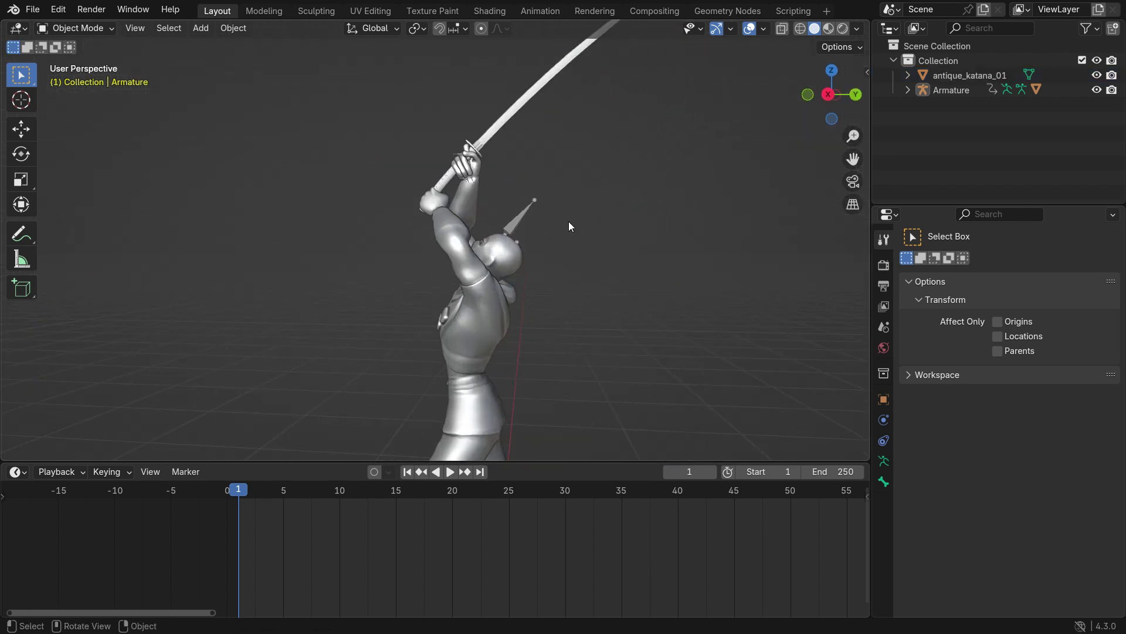
{"action": "left_click", "coordinate": [527, 223]}
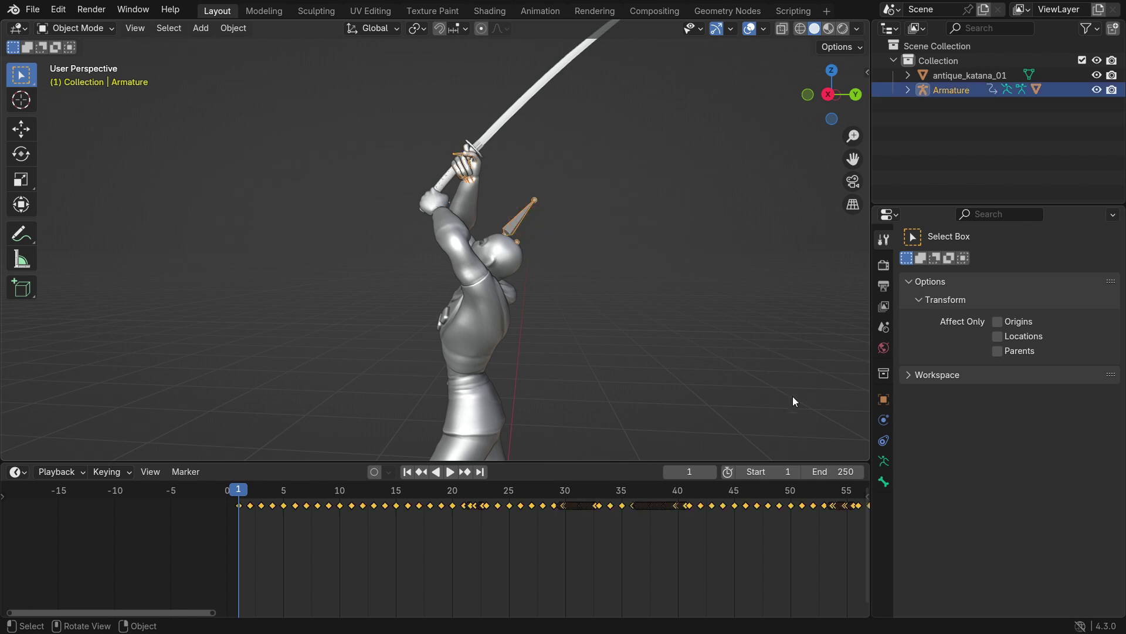
{"action": "left_click", "coordinate": [883, 462]}
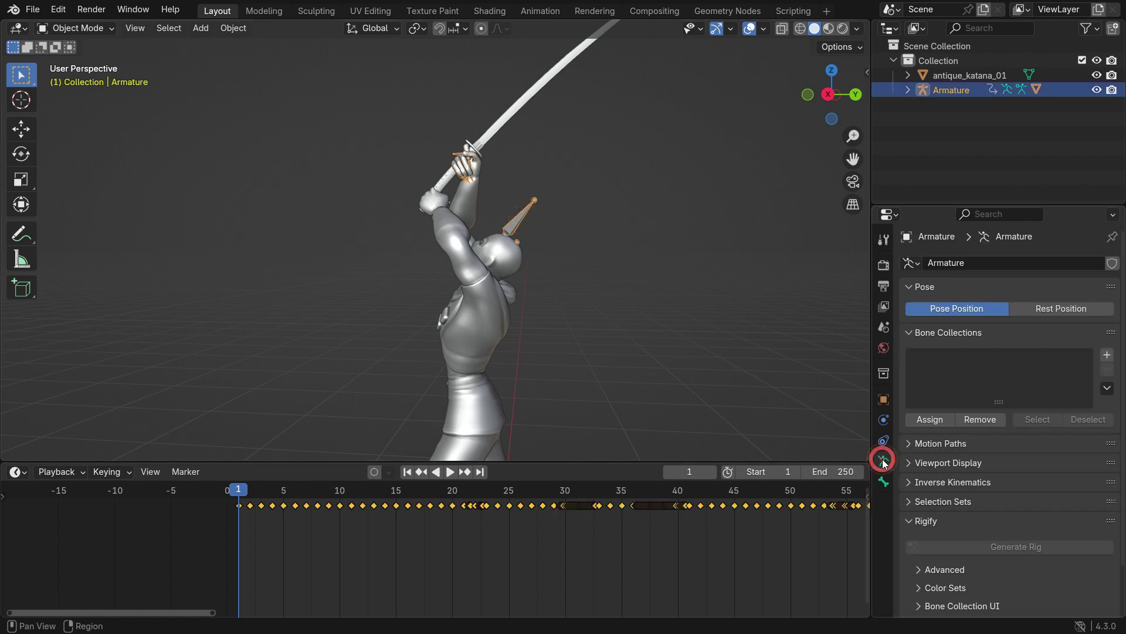
{"action": "left_click", "coordinate": [956, 463]}
{"action": "left_click", "coordinate": [992, 550]}
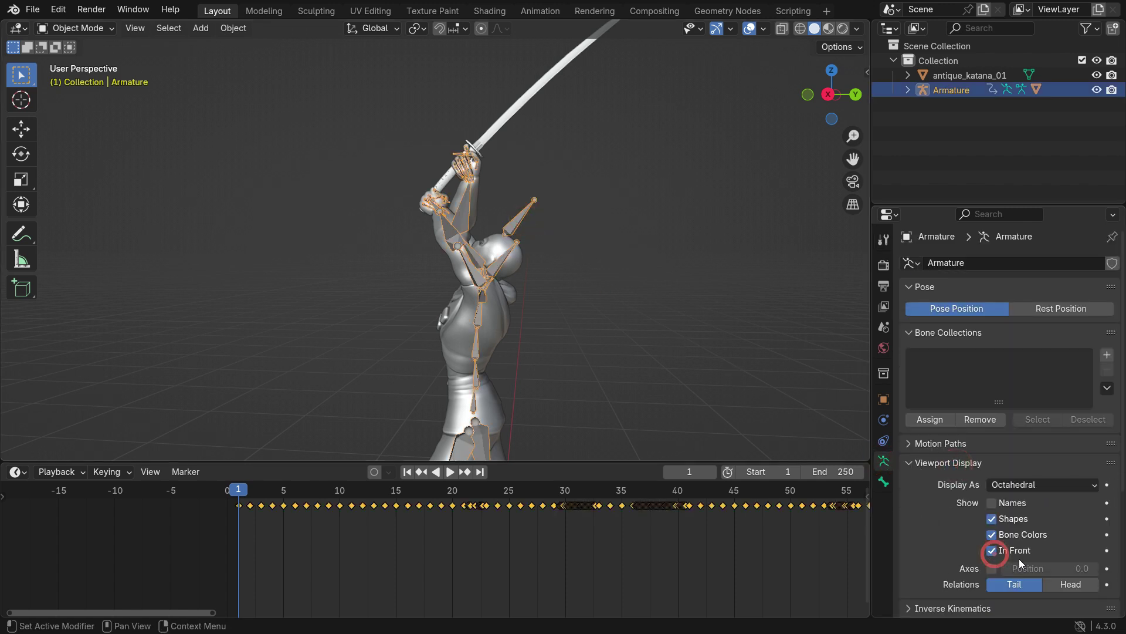
{"action": "middle_click_drag", "start_coordinate": [592, 296], "coordinate": [483, 272]}
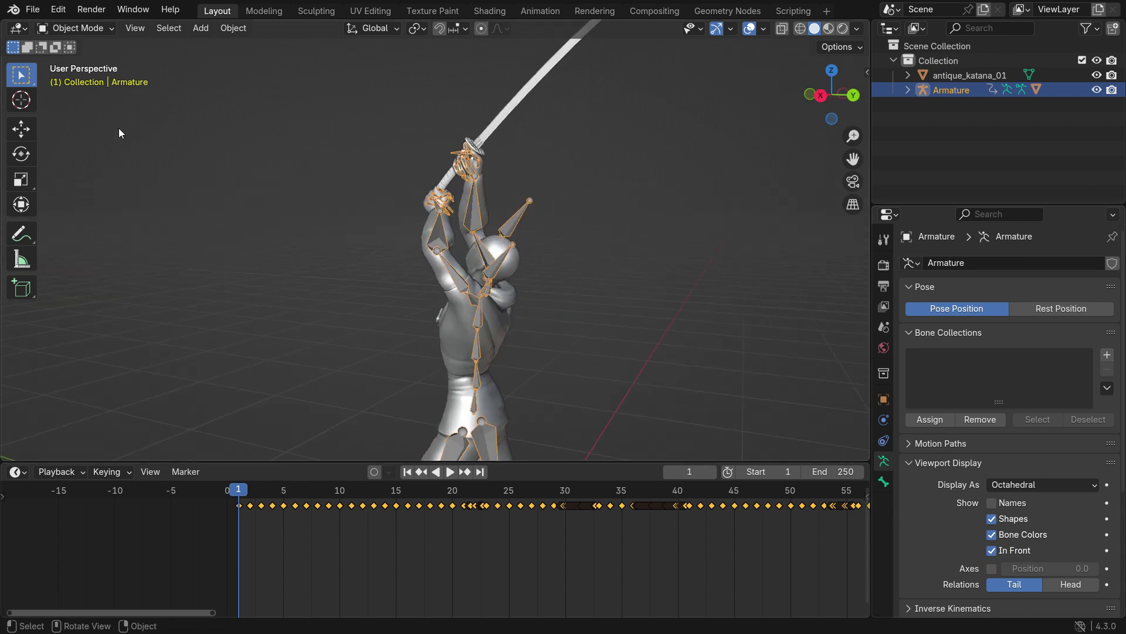
In Pose Mode, select the right hand bone, then return to Object Mode
{"action": "left_click", "coordinate": [82, 30]}
{"action": "left_click", "coordinate": [102, 81]}
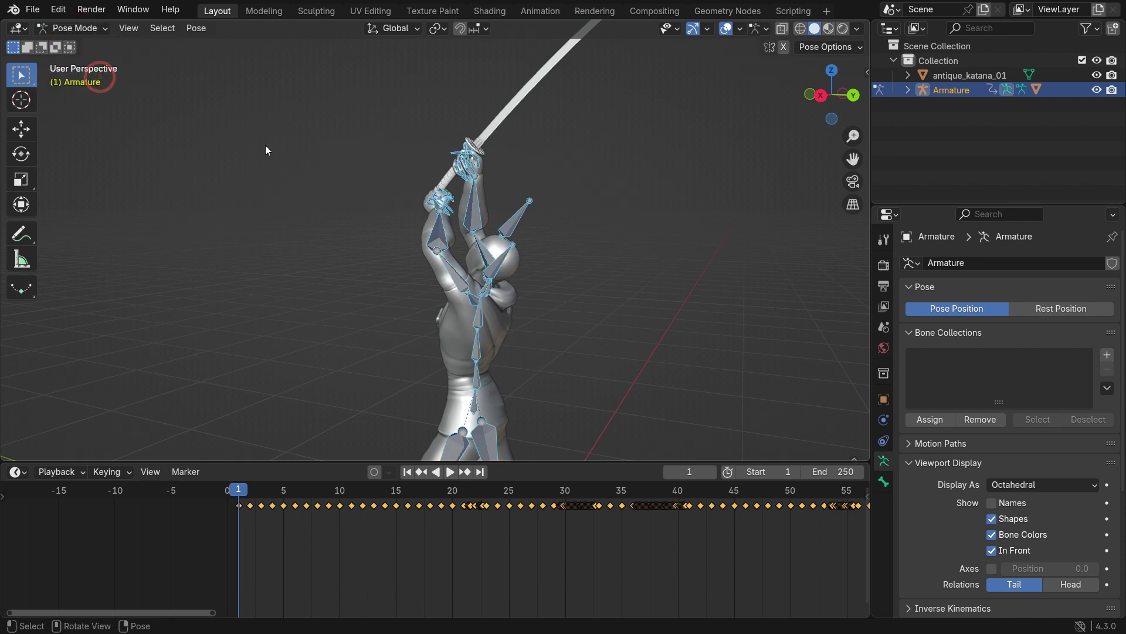
{"action": "scroll", "coordinate": [541, 168], "scroll_direction": "up", "scroll_amount": 3}
{"action": "left_click", "coordinate": [540, 168]}
{"action": "middle_click_drag", "start_coordinate": [492, 180], "coordinate": [434, 193]}
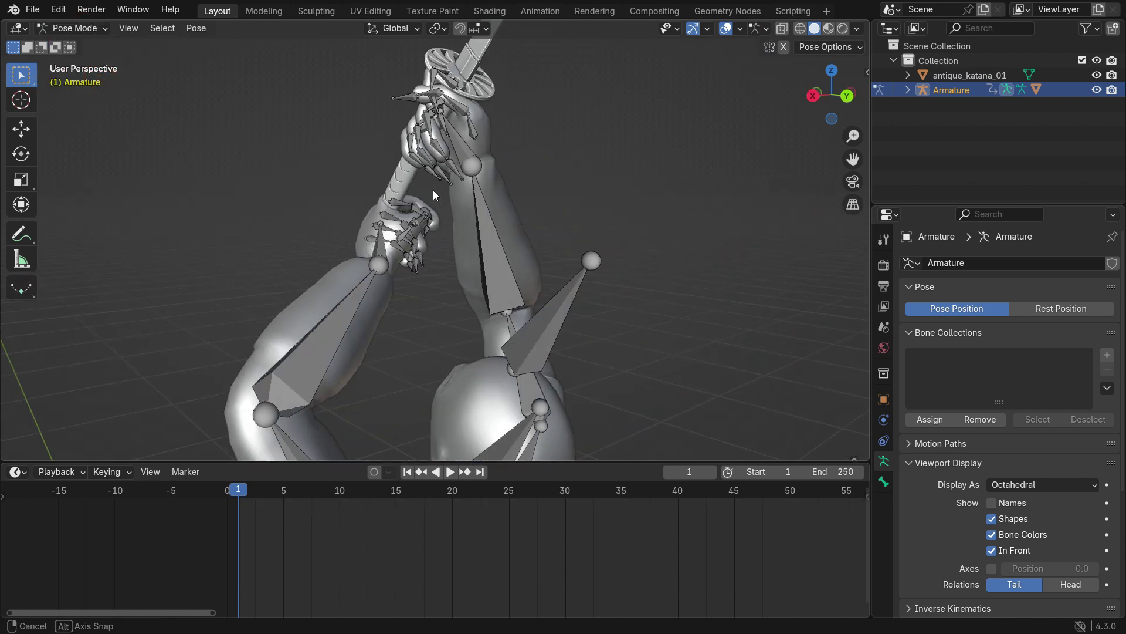
{"action": "left_click", "coordinate": [461, 152]}
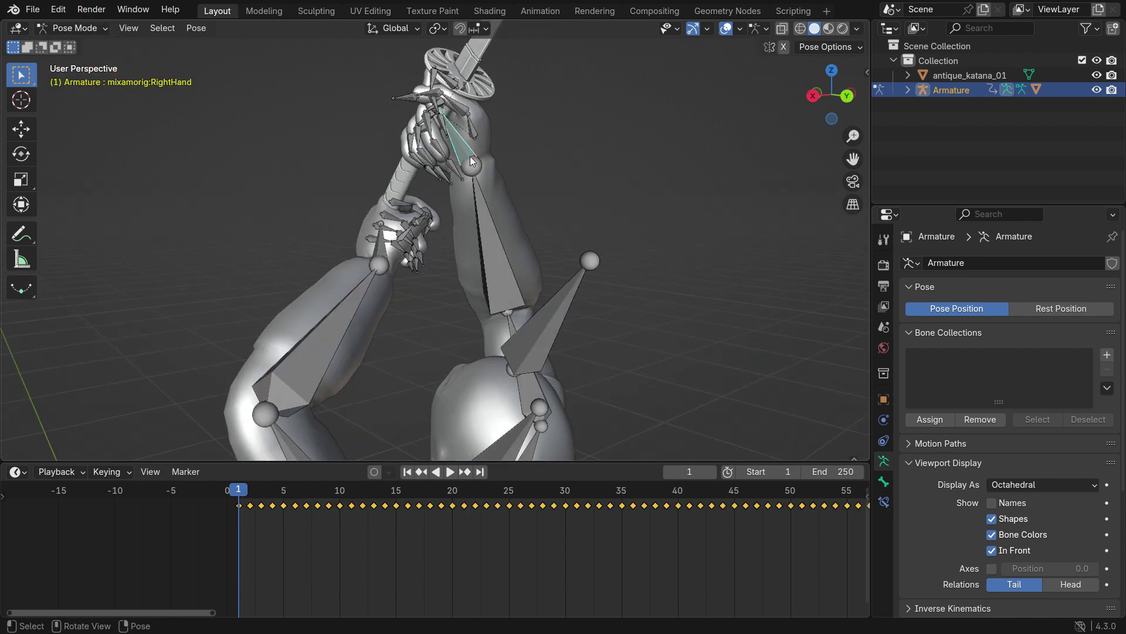
{"action": "left_click", "coordinate": [73, 29]}
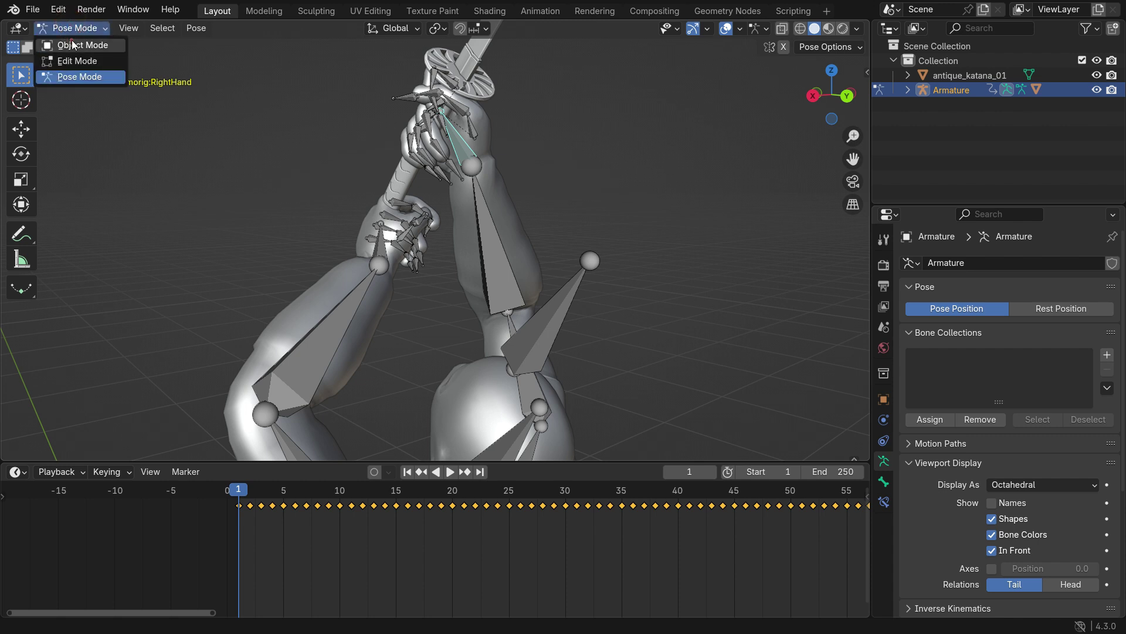
{"action": "left_click", "coordinate": [77, 44]}
Parent the katana to the armature's bone with Ctrl+P
{"action": "middle_click_drag", "start_coordinate": [440, 179], "coordinate": [496, 196]}
{"action": "left_click", "coordinate": [477, 98]}
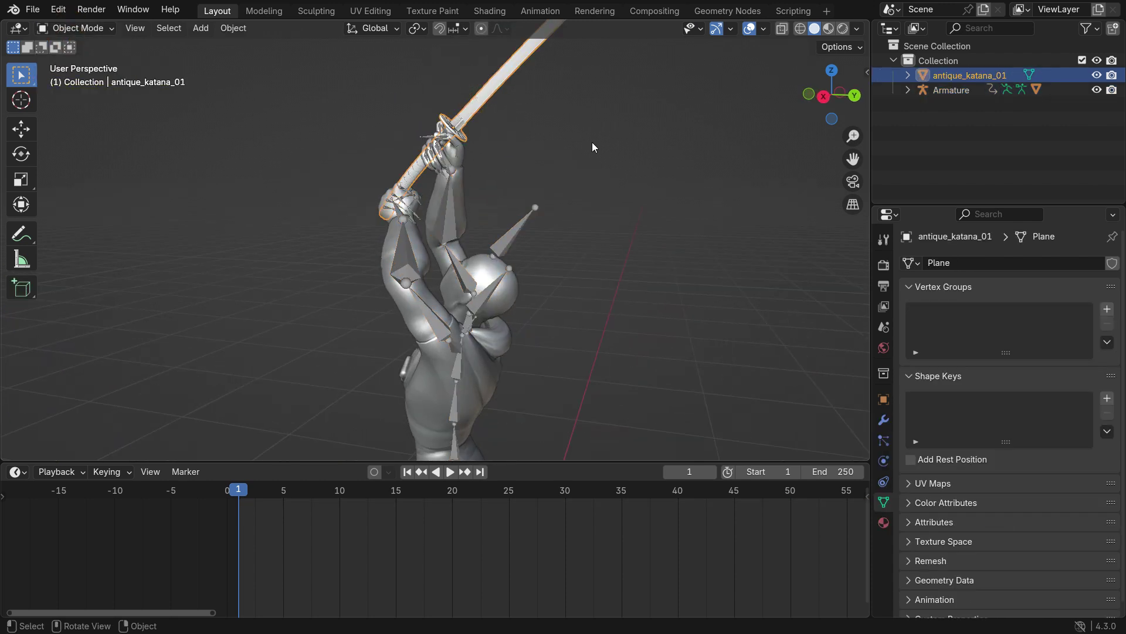
{"action": "left_click", "coordinate": [515, 230], "text": "shift"}
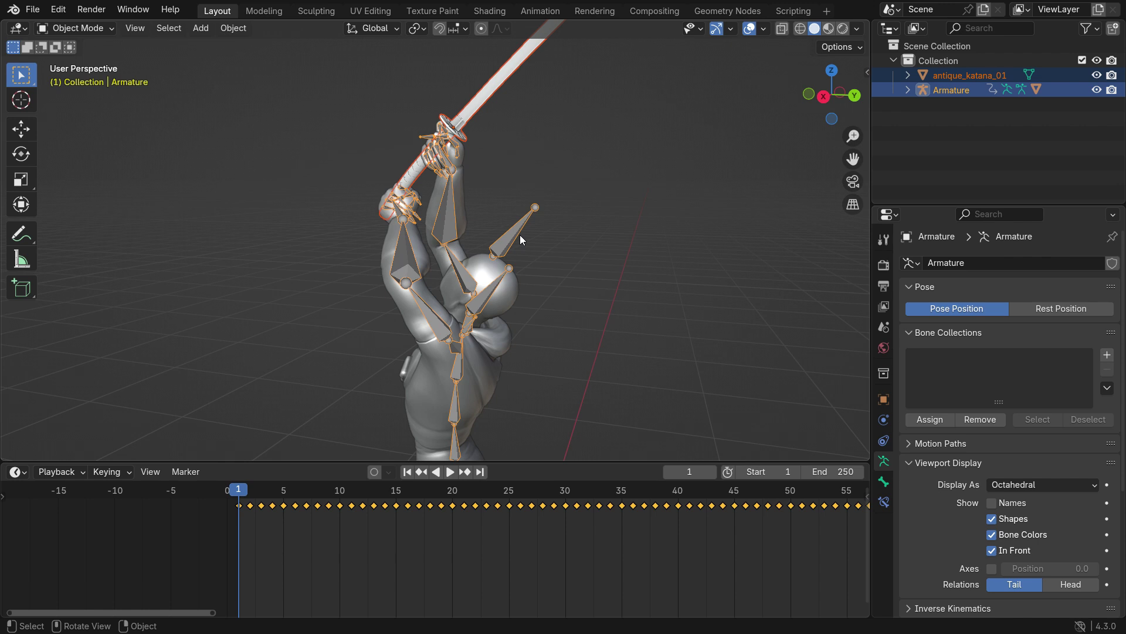
{"action": "key", "text": "ctrl+p"}
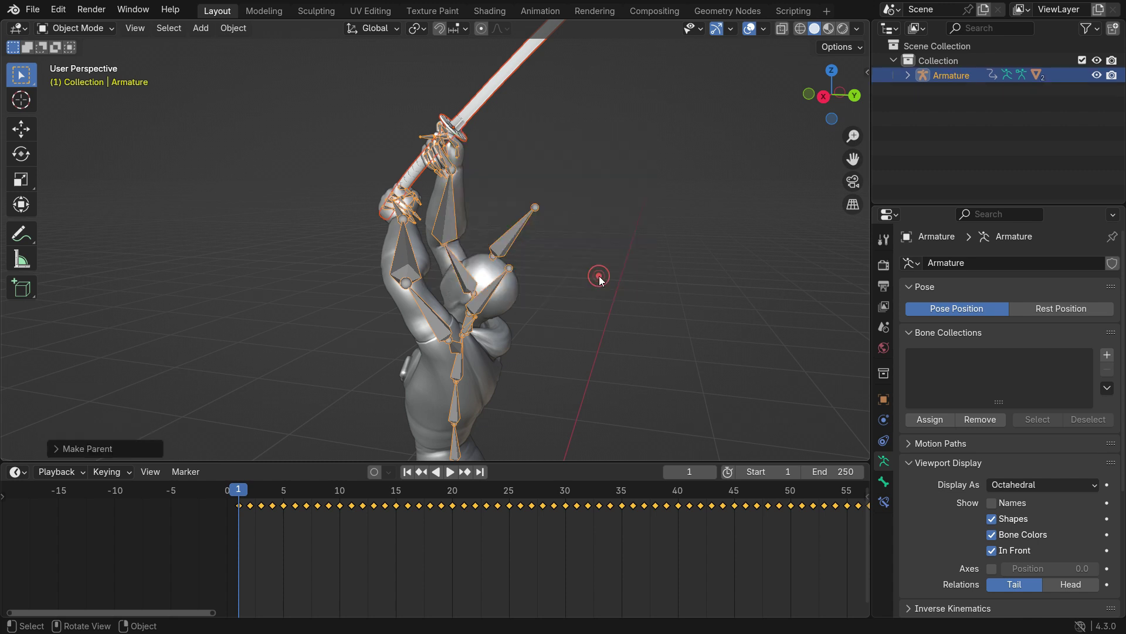
{"action": "scroll", "coordinate": [599, 276], "scroll_direction": "down", "scroll_amount": 6}
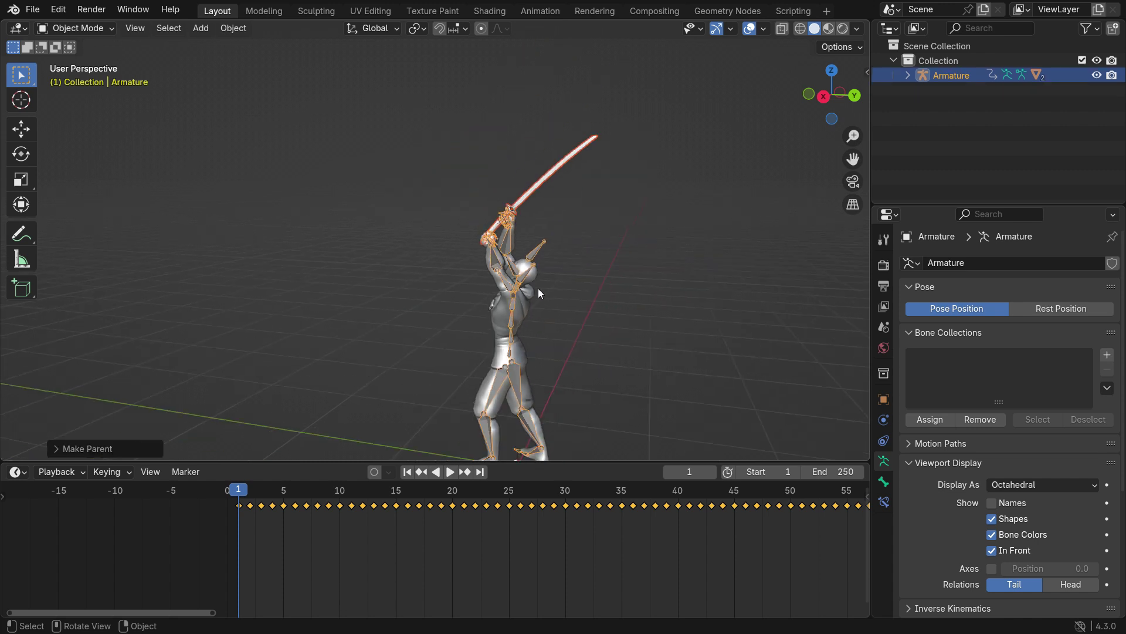
{"action": "middle_click_drag", "start_coordinate": [538, 288], "coordinate": [589, 339]}
Play the animation from frame 1 and stop at frame 45
{"action": "key", "text": "space"}
{"action": "middle_click_drag", "start_coordinate": [561, 277], "coordinate": [542, 386]}
{"action": "key", "text": "space"}
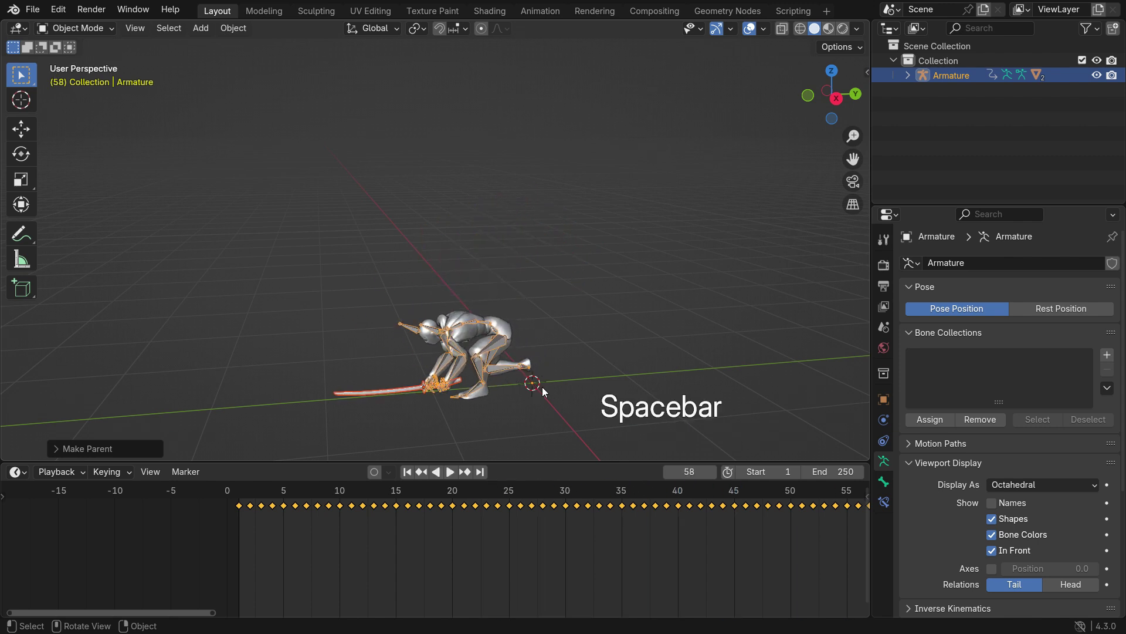
{"action": "key", "text": "shift+Left"}
{"action": "key", "text": "space"}
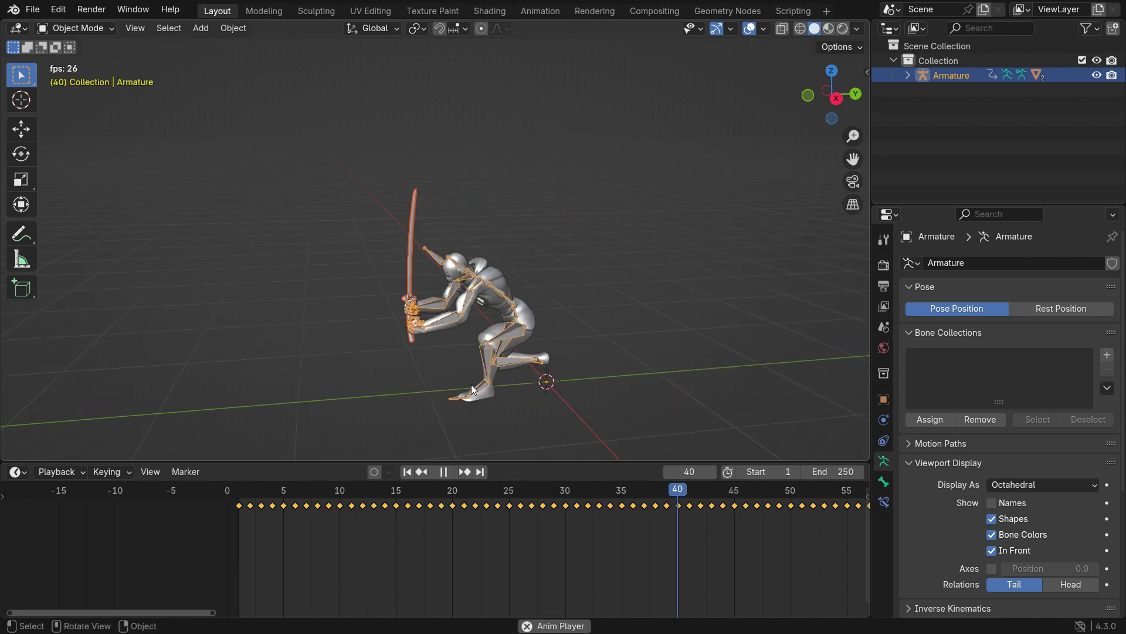
{"action": "key", "text": "space"}
{"action": "middle_click_drag", "start_coordinate": [453, 390], "coordinate": [493, 351]}
{"action": "key", "text": "Left"}
{"action": "key", "text": "Left"}
{"action": "key", "text": "Left"}
{"action": "key", "text": "Left"}
{"action": "key", "text": "Left"}
In top view, rotate the armature so the sword lies along the green axis
{"action": "key", "text": "KP_7"}
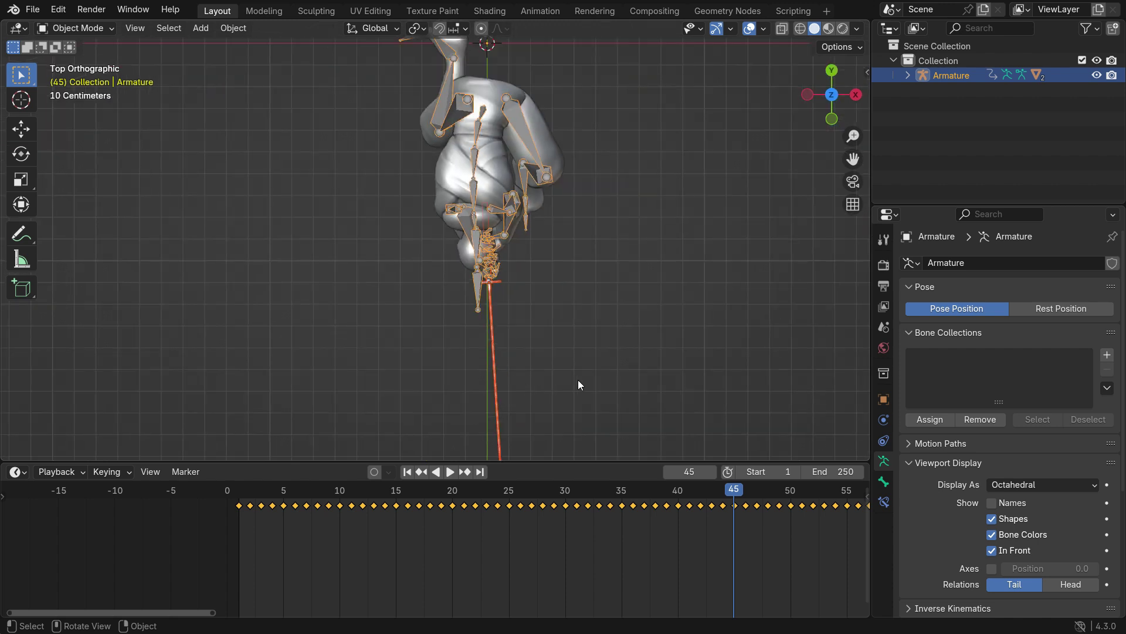
{"action": "key", "text": "r"}
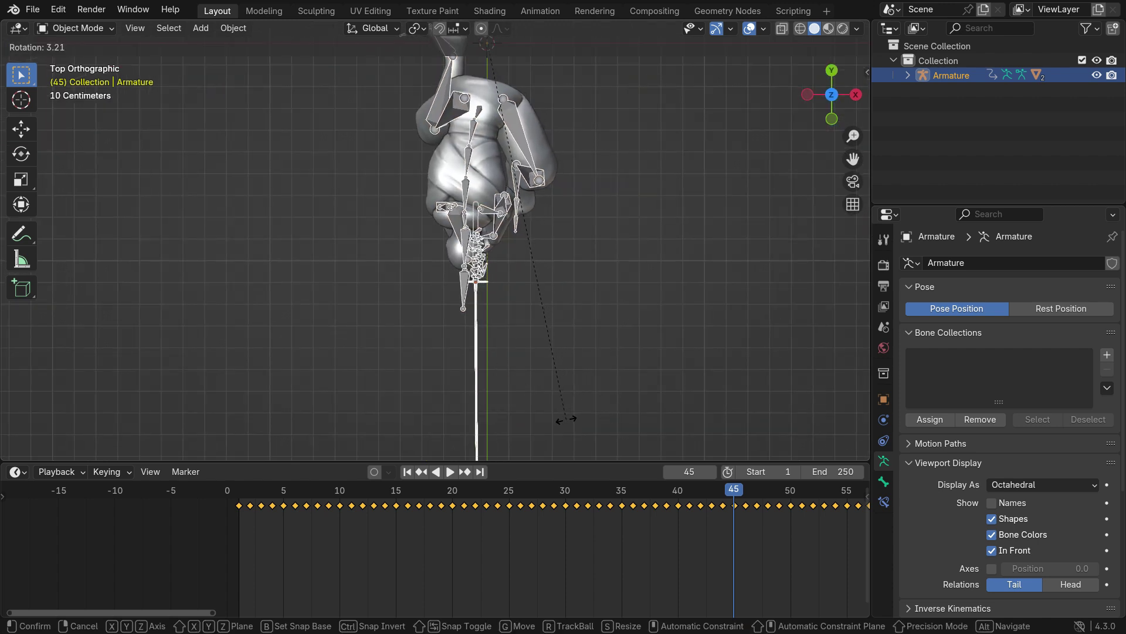
{"action": "left_click", "coordinate": [566, 419]}
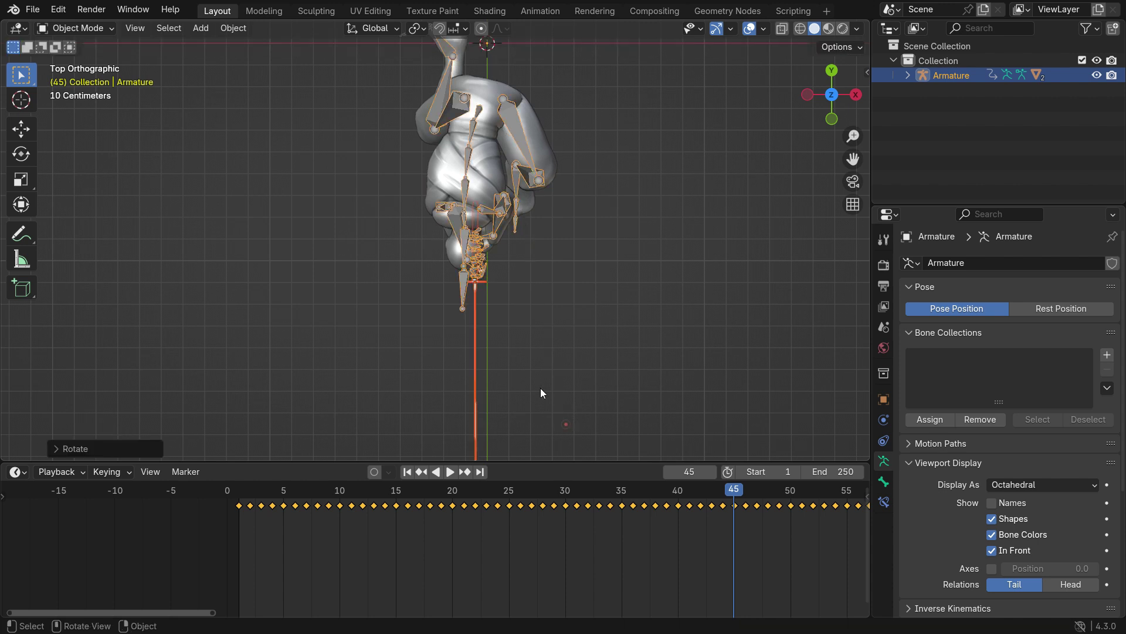
{"action": "scroll", "coordinate": [510, 349], "scroll_direction": "down", "scroll_amount": 2}
{"action": "middle_click_drag", "start_coordinate": [507, 346], "coordinate": [417, 269]}
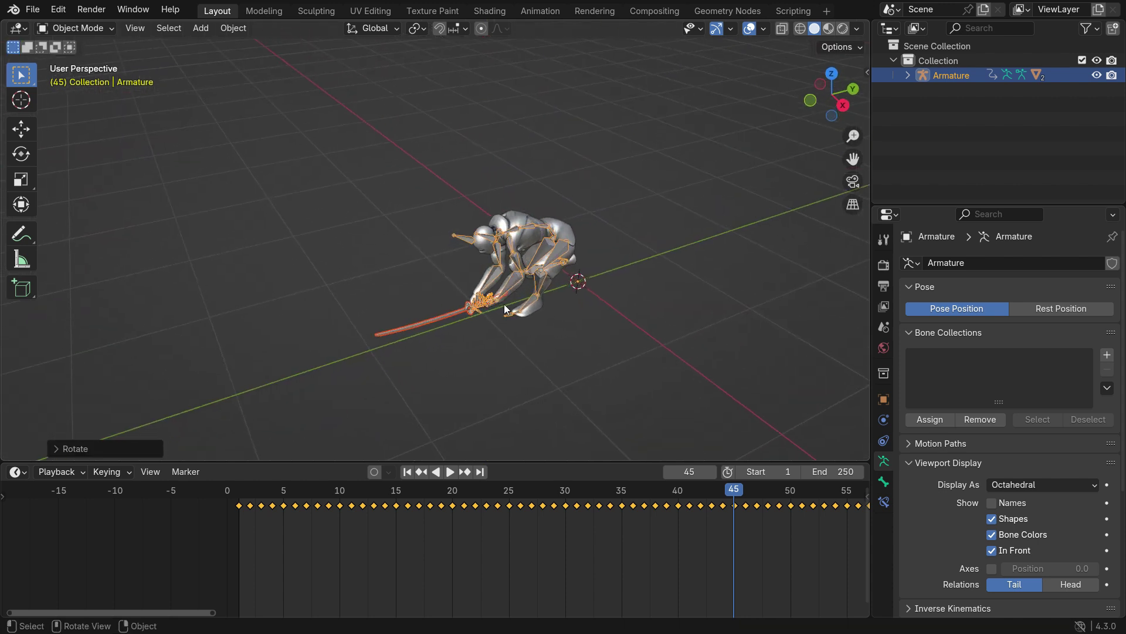
Hide the armature in the Outliner and deselect everything
{"action": "scroll", "coordinate": [522, 273], "scroll_direction": "up", "scroll_amount": 2}
{"action": "scroll", "coordinate": [523, 273], "scroll_direction": "up", "scroll_amount": 1}
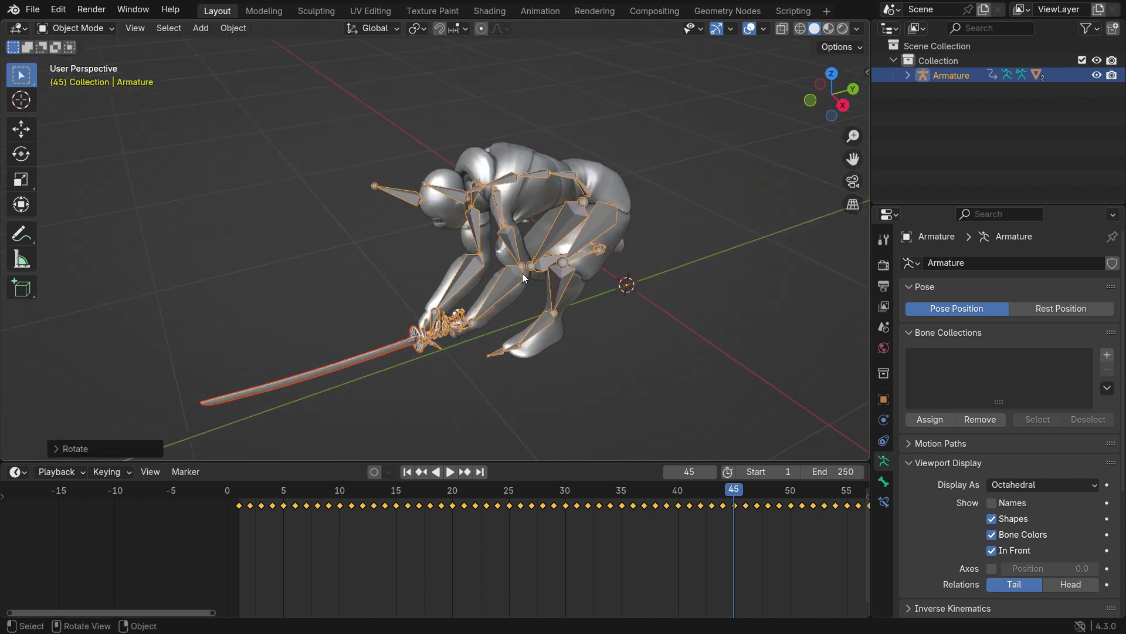
{"action": "left_click", "coordinate": [1096, 75]}
{"action": "middle_click_drag", "start_coordinate": [829, 267], "coordinate": [583, 359]}
{"action": "left_click", "coordinate": [710, 270]}
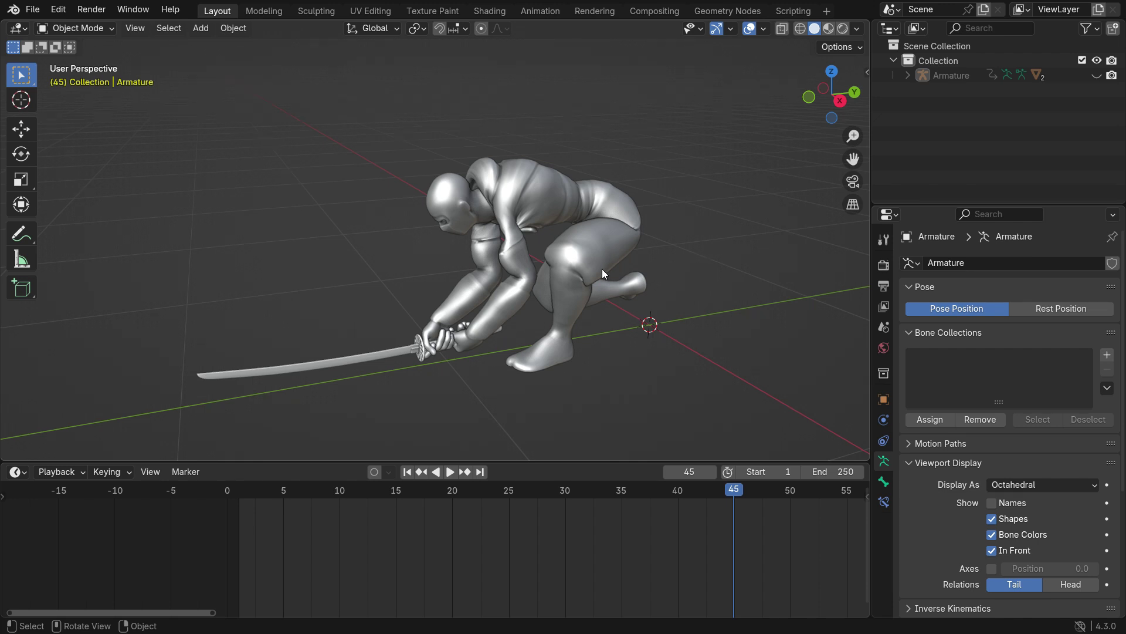
Add a mesh plane to the scene under the kneeling ninja
{"action": "scroll", "coordinate": [566, 252], "scroll_direction": "down", "scroll_amount": 2}
{"action": "key", "text": "shift+a"}
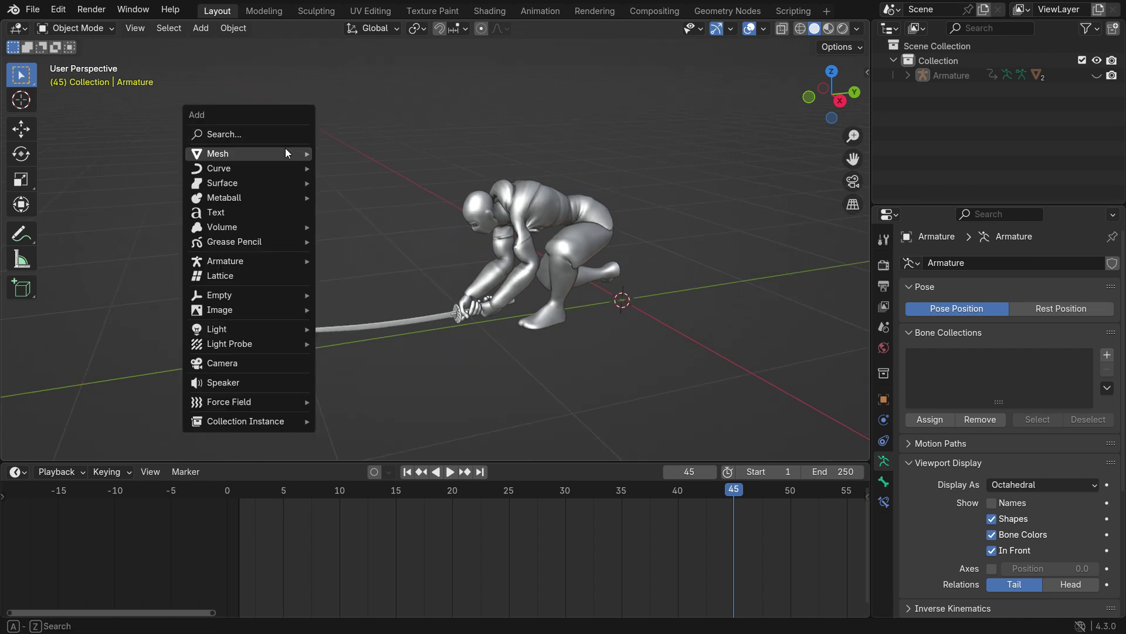
{"action": "mouse_move", "coordinate": [285, 148]}
{"action": "left_click", "coordinate": [366, 154]}
{"action": "scroll", "coordinate": [528, 305], "scroll_direction": "down", "scroll_amount": 2}
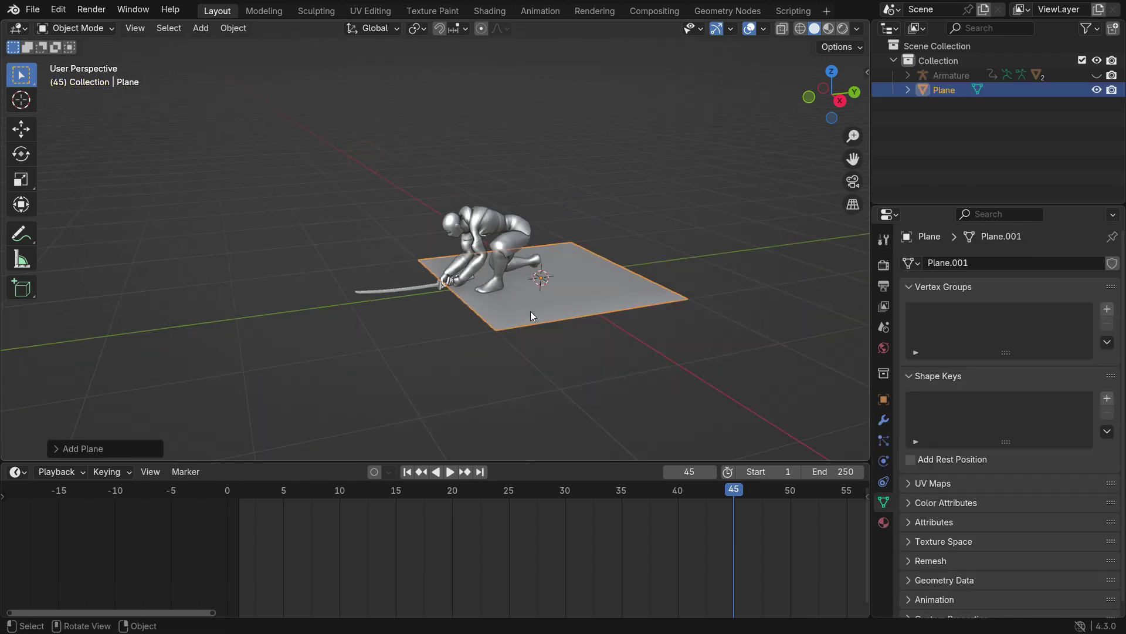
Scale the plane up into a floor and shift it along Y toward the sword side
{"action": "key", "text": "s"}
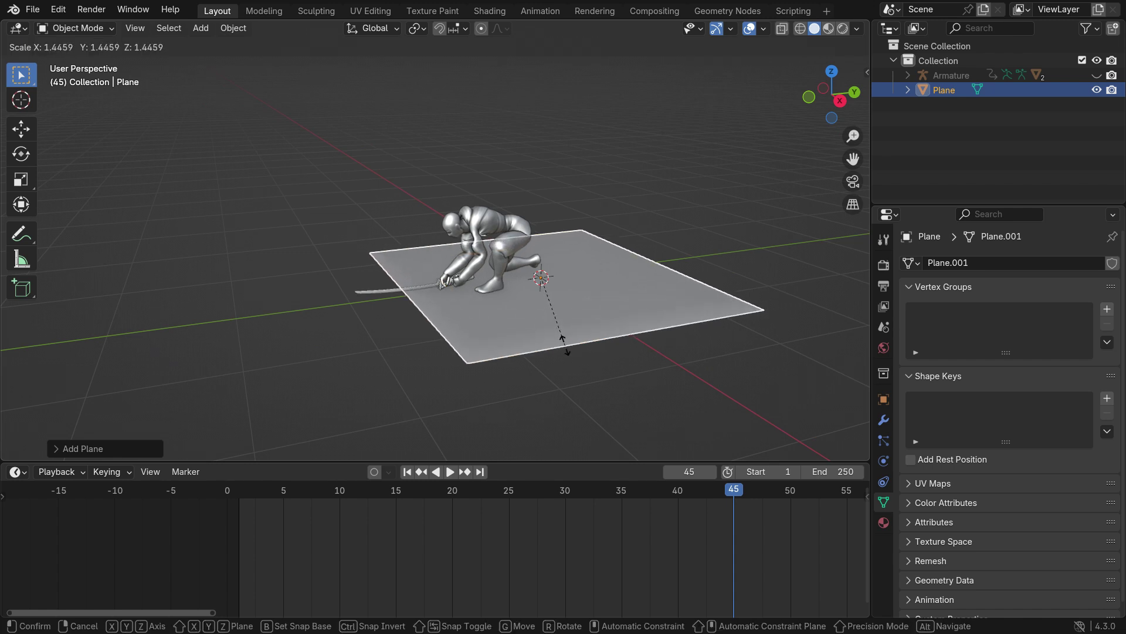
{"action": "left_click", "coordinate": [578, 336]}
{"action": "key", "text": "g"}
{"action": "key", "text": "y"}
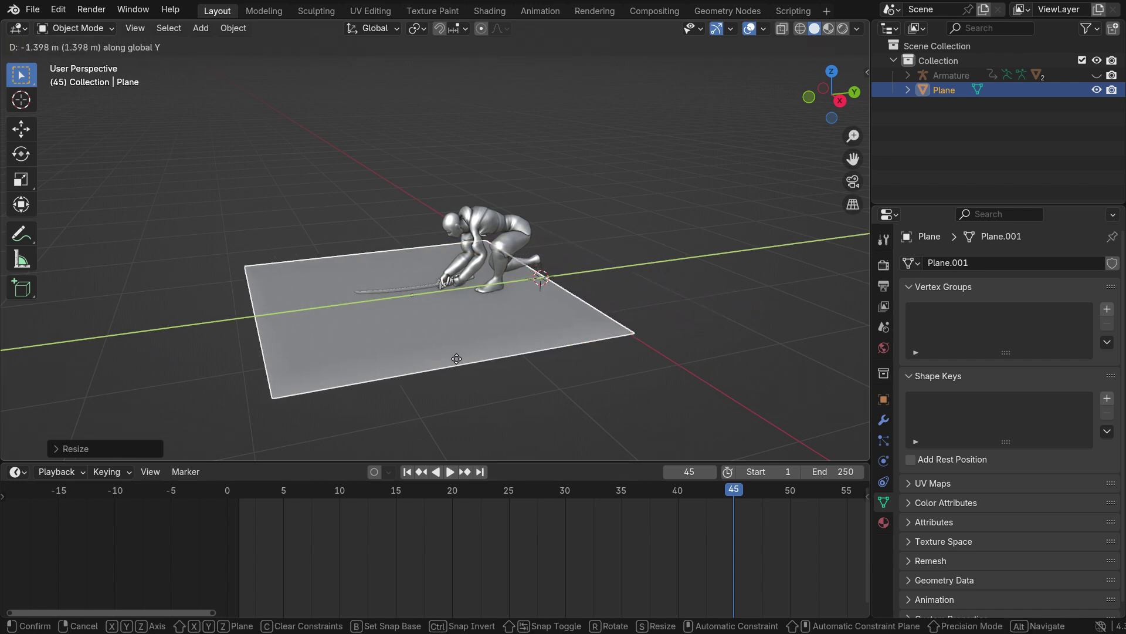
{"action": "left_click", "coordinate": [487, 318]}
{"action": "middle_click_drag", "start_coordinate": [487, 318], "coordinate": [471, 338]}
{"action": "key", "text": "shift+a"}
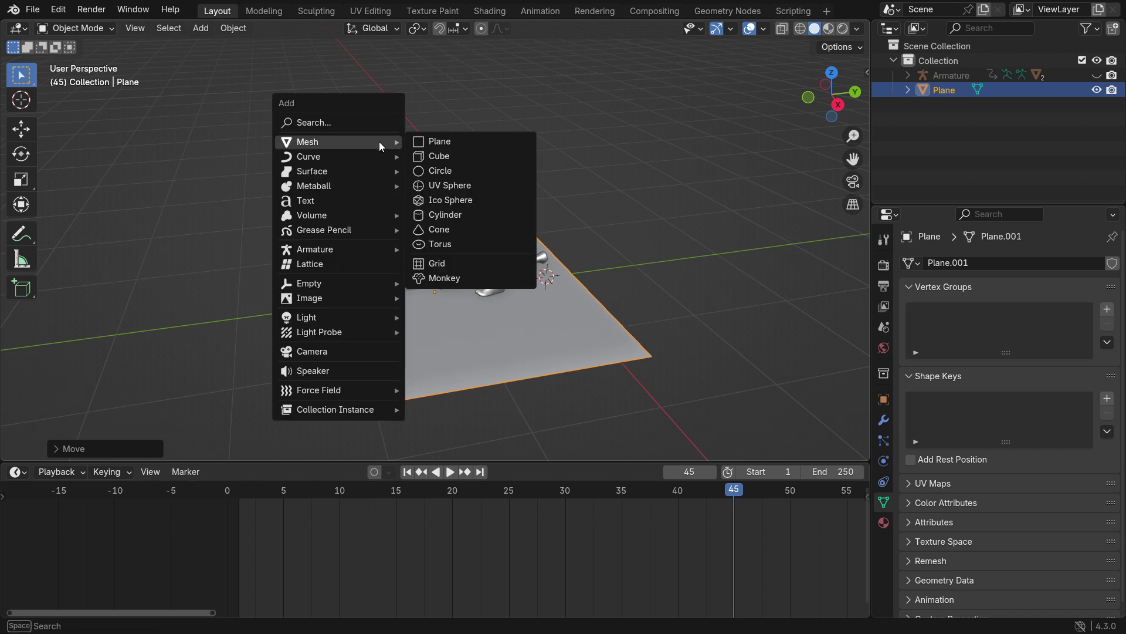
Add a cube, shrink it, and move it along Y beside the sword blade
{"action": "left_click", "coordinate": [439, 156]}
{"action": "key", "text": "s"}
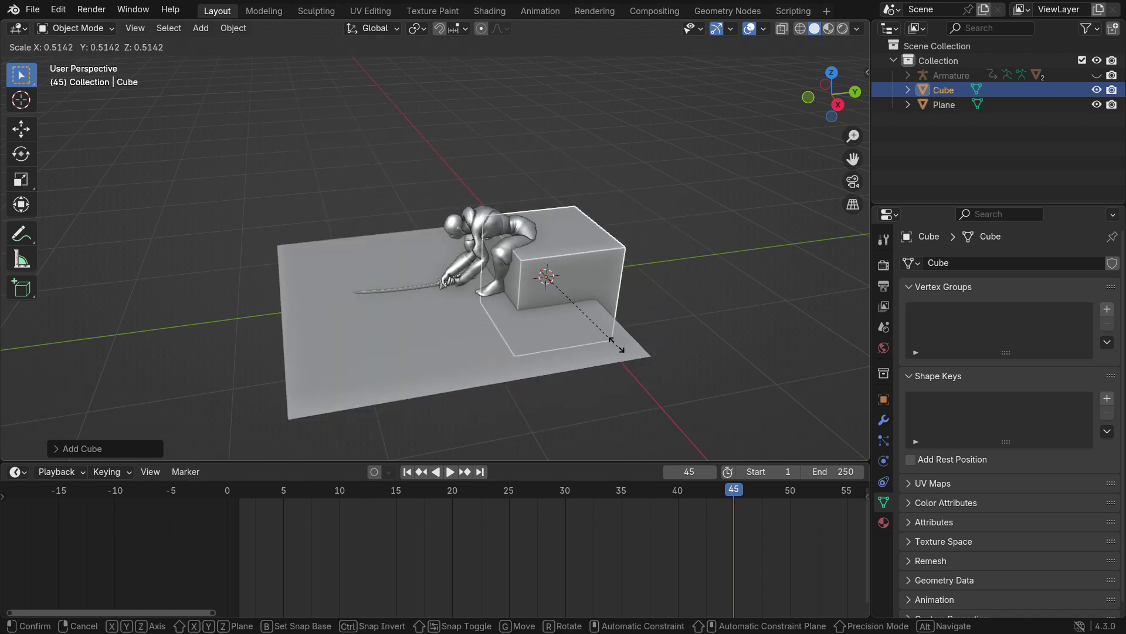
{"action": "left_click", "coordinate": [588, 305]}
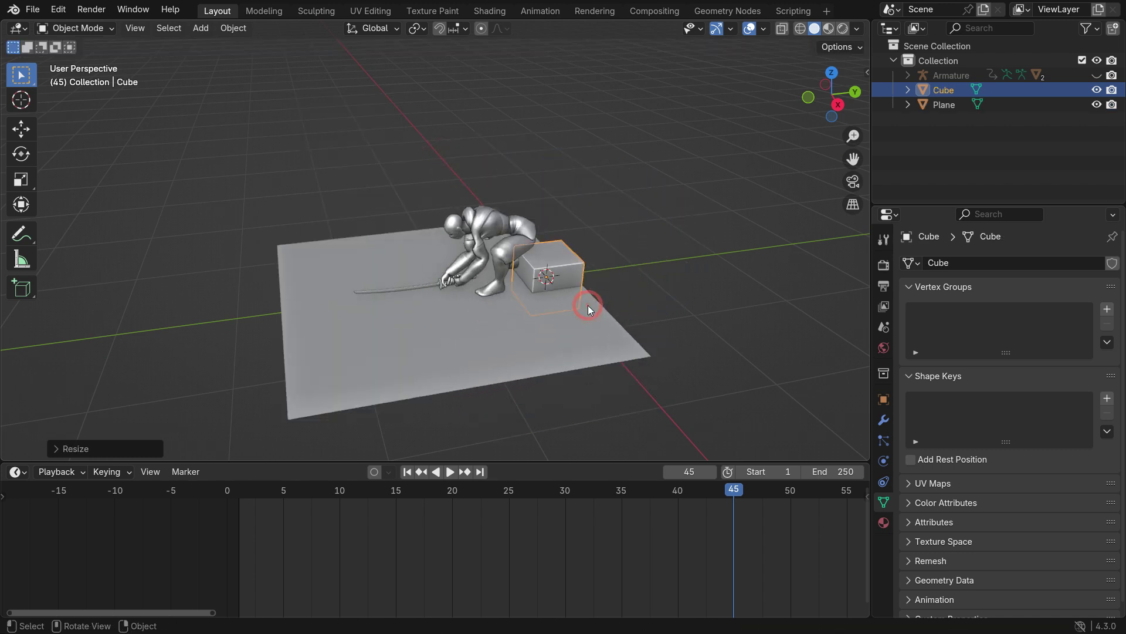
{"action": "key", "text": "g"}
{"action": "key", "text": "y"}
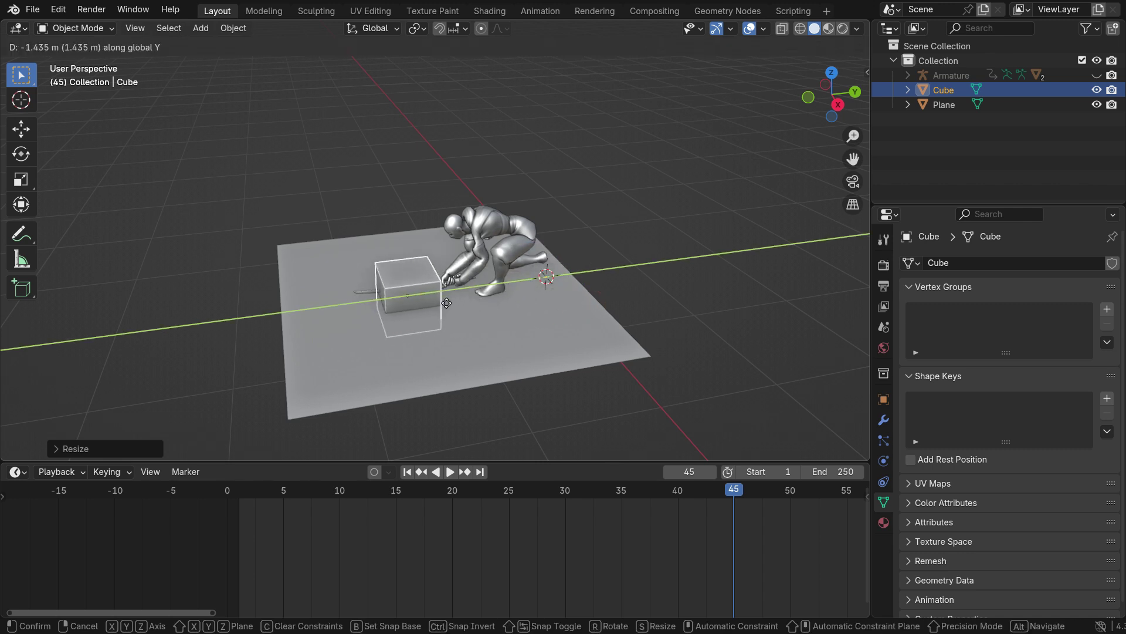
{"action": "left_click", "coordinate": [449, 300]}
{"action": "scroll", "coordinate": [556, 403], "scroll_direction": "up", "scroll_amount": 4}
Resize the cube to melon size and apply its scale
{"action": "key", "text": "s"}
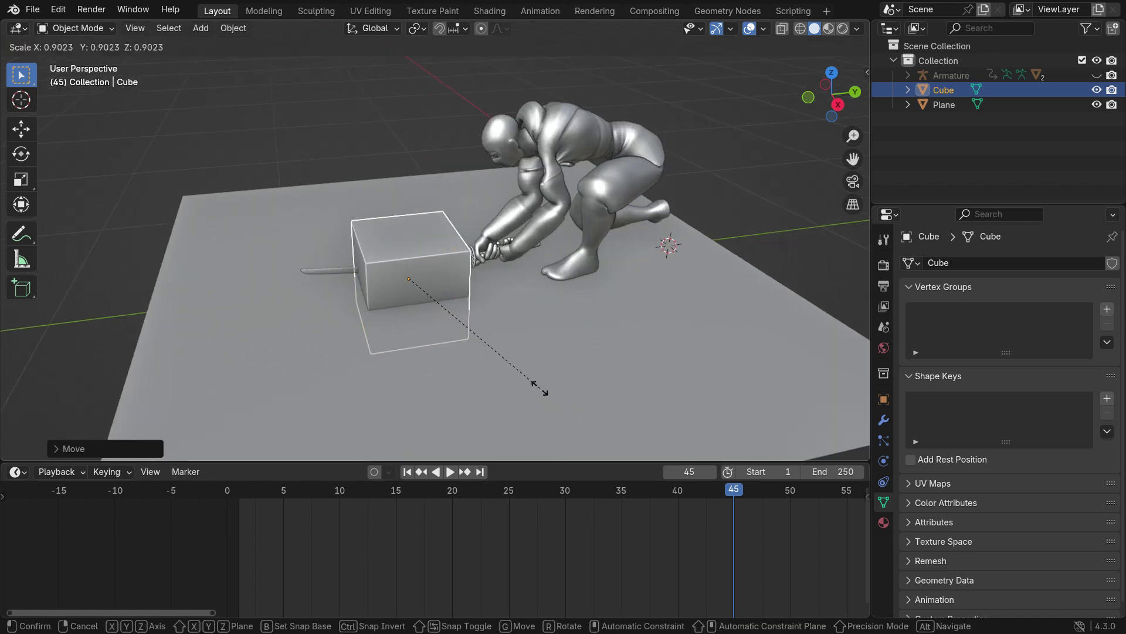
{"action": "left_click", "coordinate": [549, 366]}
{"action": "mouse_move", "coordinate": [550, 359]}
{"action": "middle_mouse_down"}
{"action": "mouse_move", "coordinate": [508, 352]}
{"action": "mouse_move", "coordinate": [550, 348]}
{"action": "middle_mouse_up"}
{"action": "key", "text": "ctrl+a"}
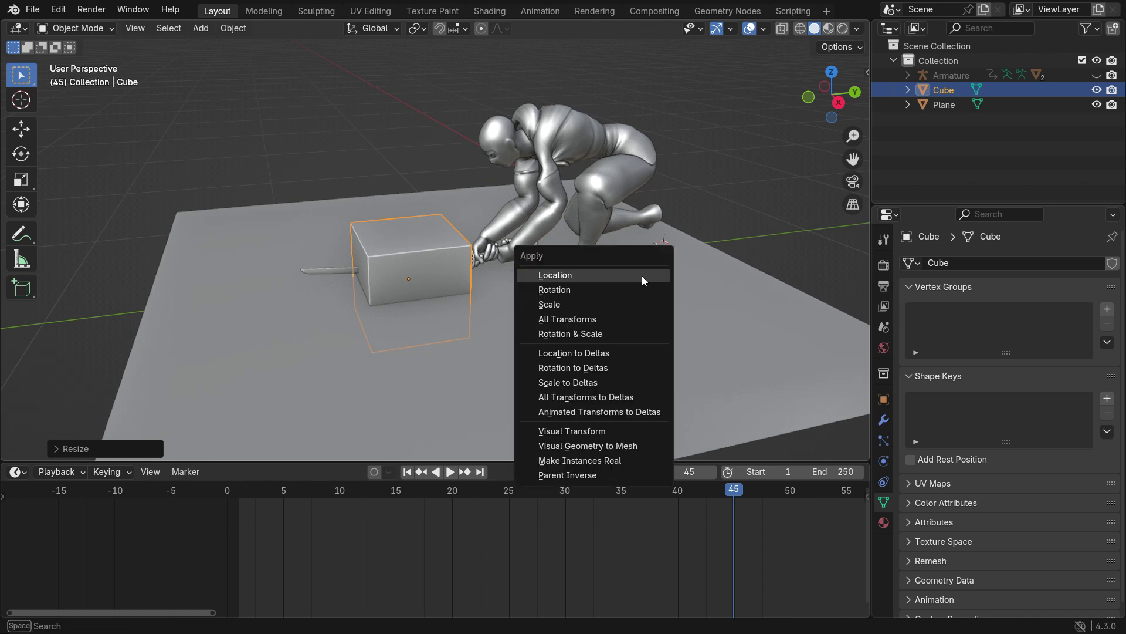
{"action": "left_click", "coordinate": [627, 306]}
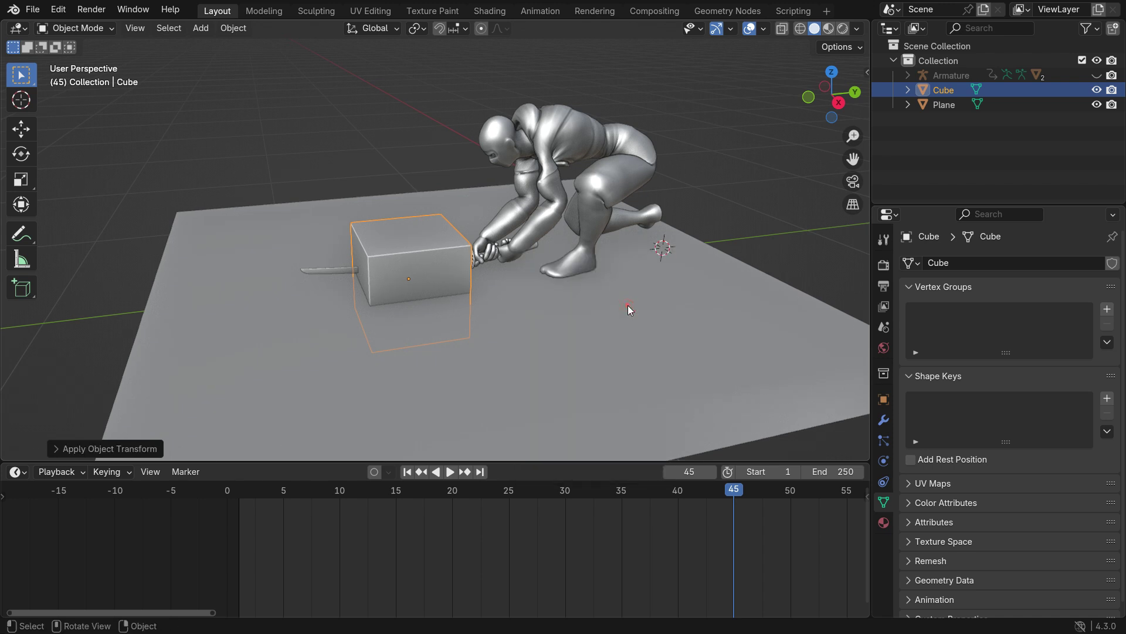
Add a Subdivision Surface modifier with viewport levels 3 and apply it to round the cube
{"action": "left_click", "coordinate": [883, 420]}
{"action": "left_click", "coordinate": [964, 263]}
{"action": "left_click", "coordinate": [966, 269]}
{"action": "type", "text": "sub"}
{"action": "left_click", "coordinate": [946, 295]}
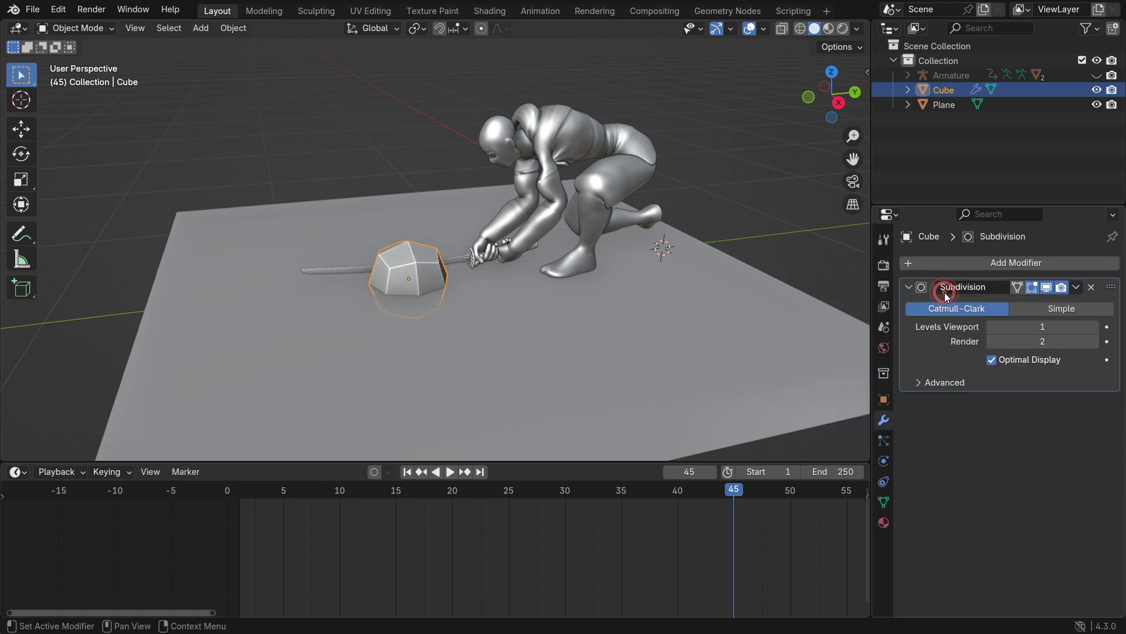
{"action": "left_click", "coordinate": [1095, 327]}
{"action": "left_click", "coordinate": [1095, 327]}
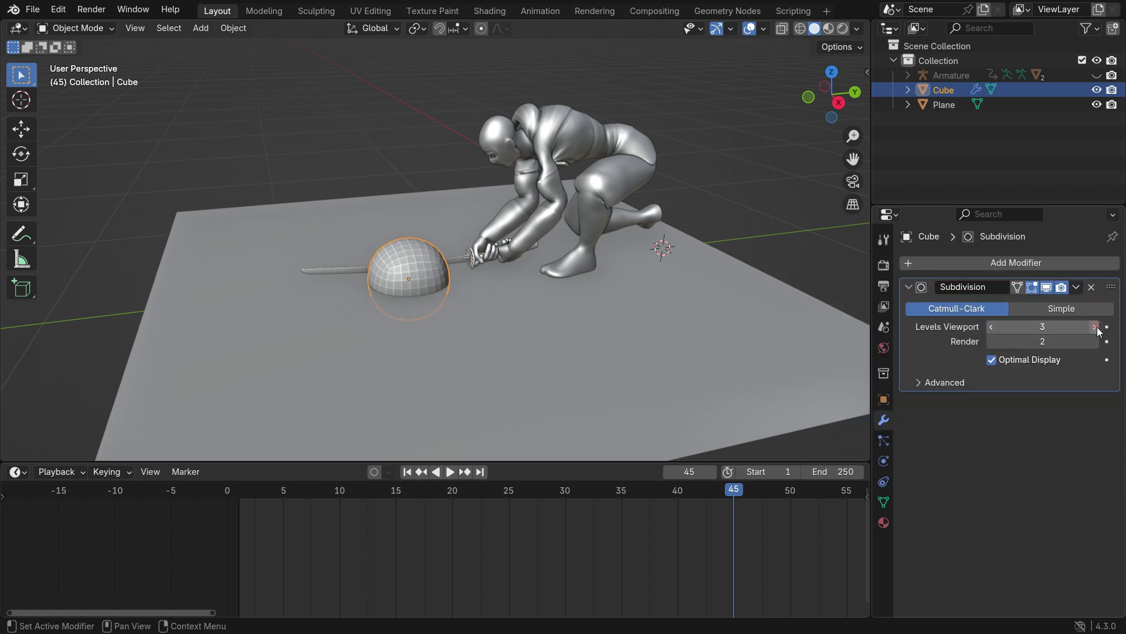
{"action": "left_click", "coordinate": [1077, 287]}
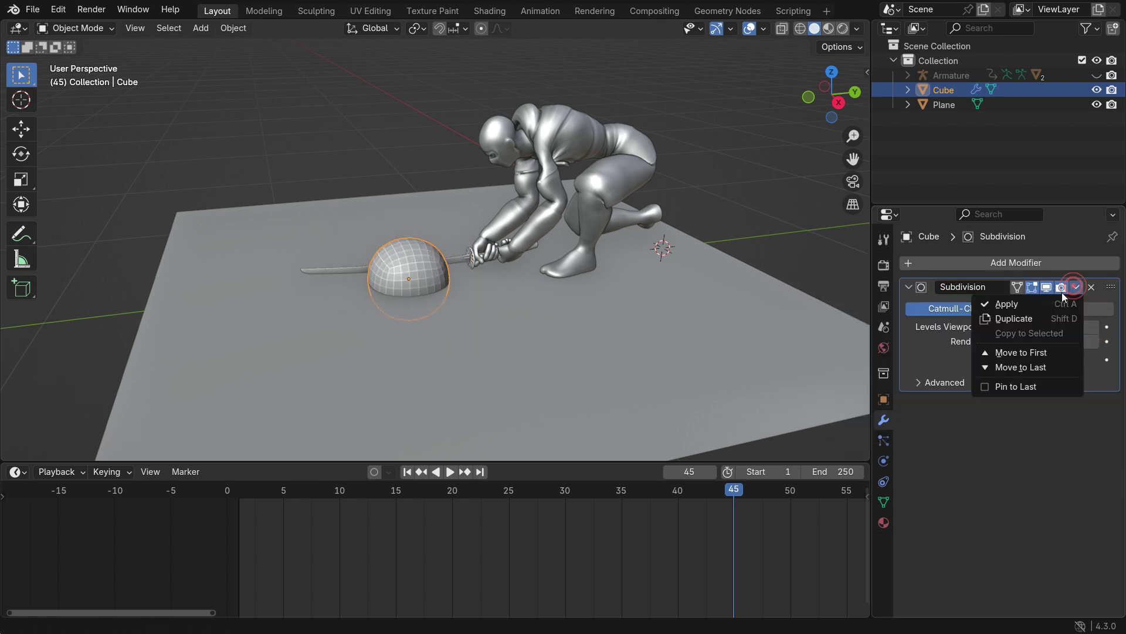
{"action": "left_click", "coordinate": [1055, 301]}
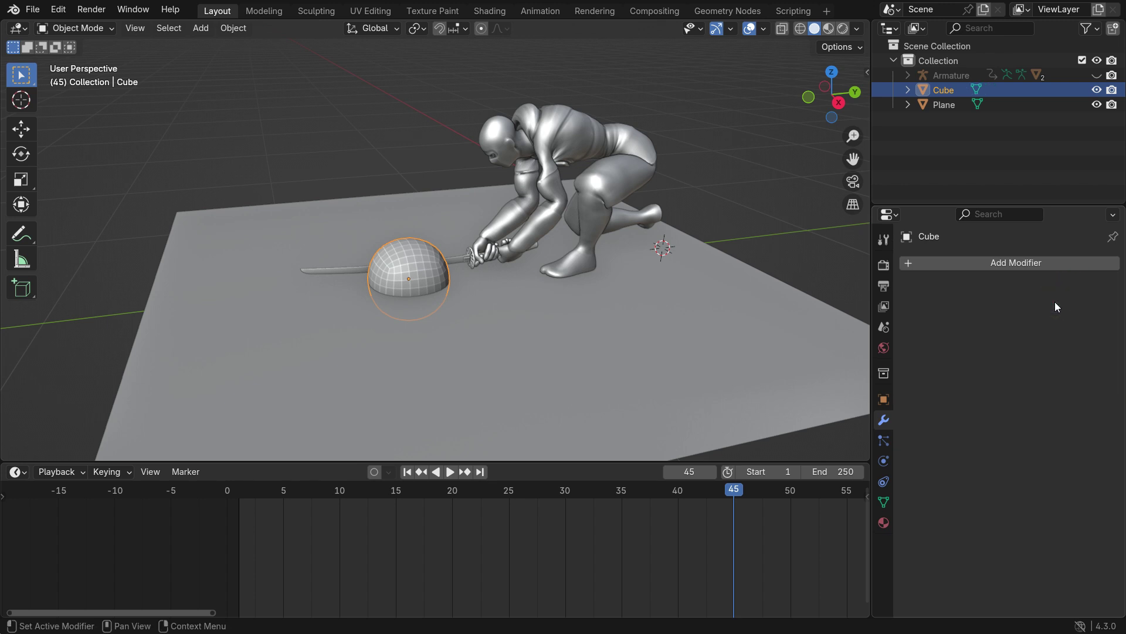
In the right view, raise the sphere along Z onto the ground beside the blade
{"action": "key", "text": "KP_3"}
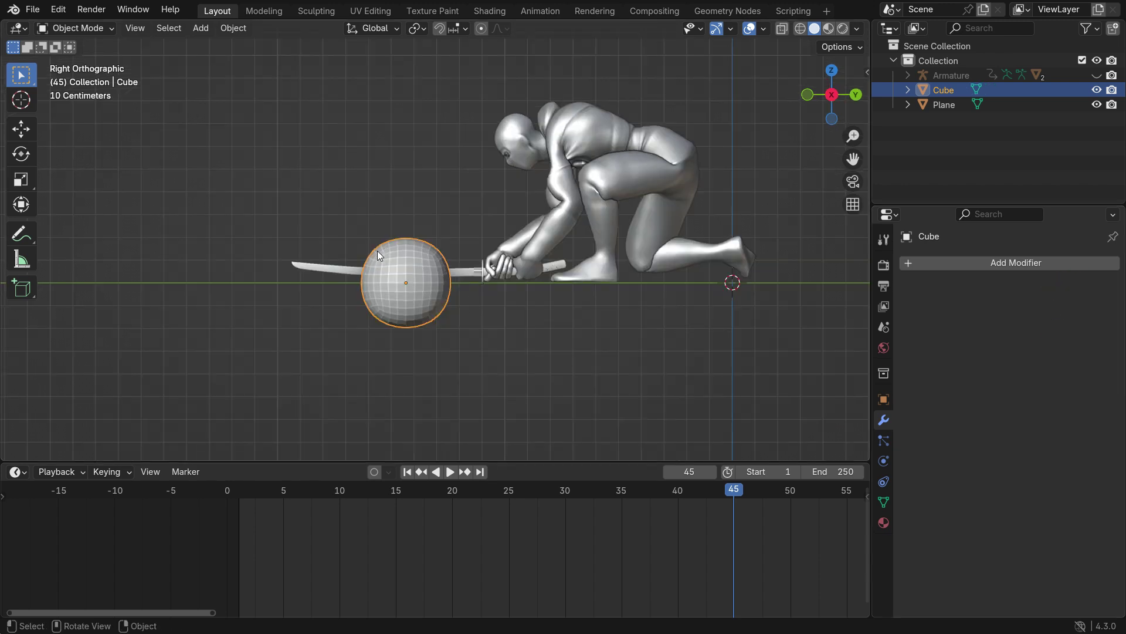
{"action": "scroll", "coordinate": [469, 300], "scroll_direction": "up", "scroll_amount": 3}
{"action": "key", "text": "g"}
{"action": "key", "text": "z"}
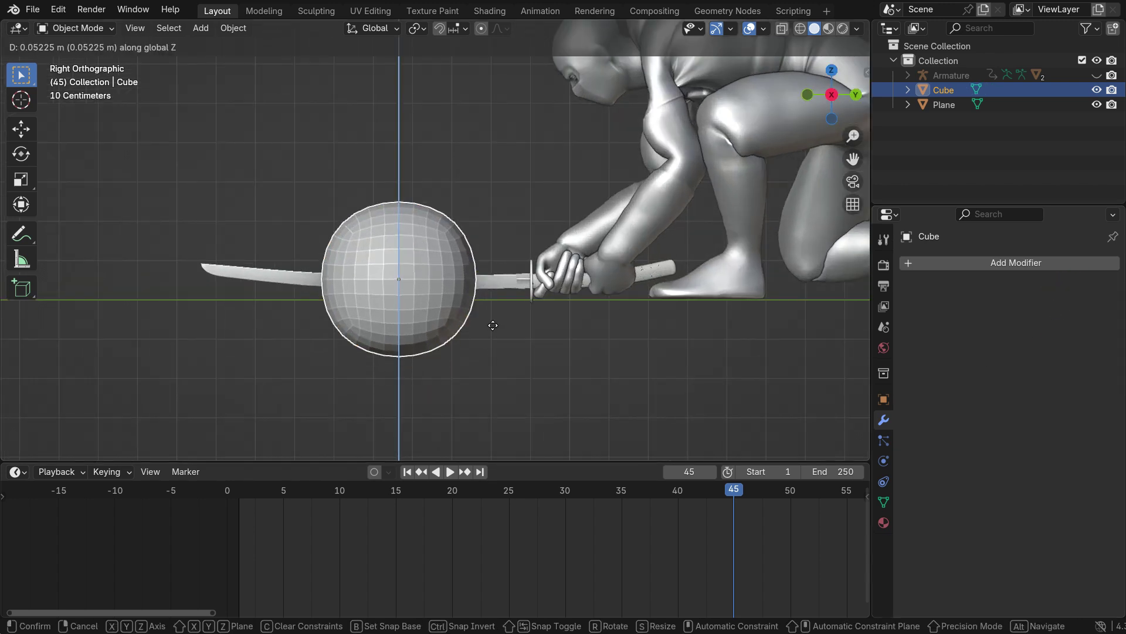
{"action": "left_click", "coordinate": [488, 264]}
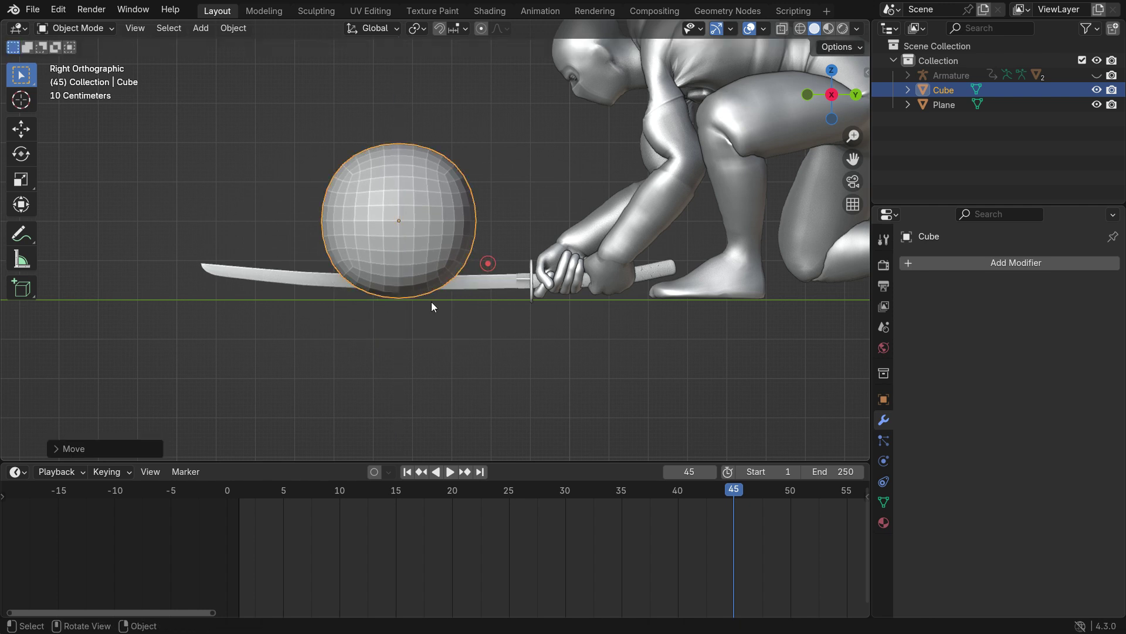
{"action": "scroll", "coordinate": [411, 293], "scroll_direction": "up", "scroll_amount": 4}
{"action": "scroll", "coordinate": [431, 293], "scroll_direction": "down", "scroll_amount": 6}
{"action": "middle_click_drag", "start_coordinate": [434, 293], "coordinate": [481, 299]}
Enter Edit Mode, deselect all, and turn on X mirroring and proportional editing
{"action": "key", "text": "Tab"}
{"action": "middle_click_drag", "start_coordinate": [531, 265], "coordinate": [486, 310]}
{"action": "scroll", "coordinate": [454, 268], "scroll_direction": "up", "scroll_amount": 4}
{"action": "scroll", "coordinate": [454, 268], "scroll_direction": "up", "scroll_amount": 1}
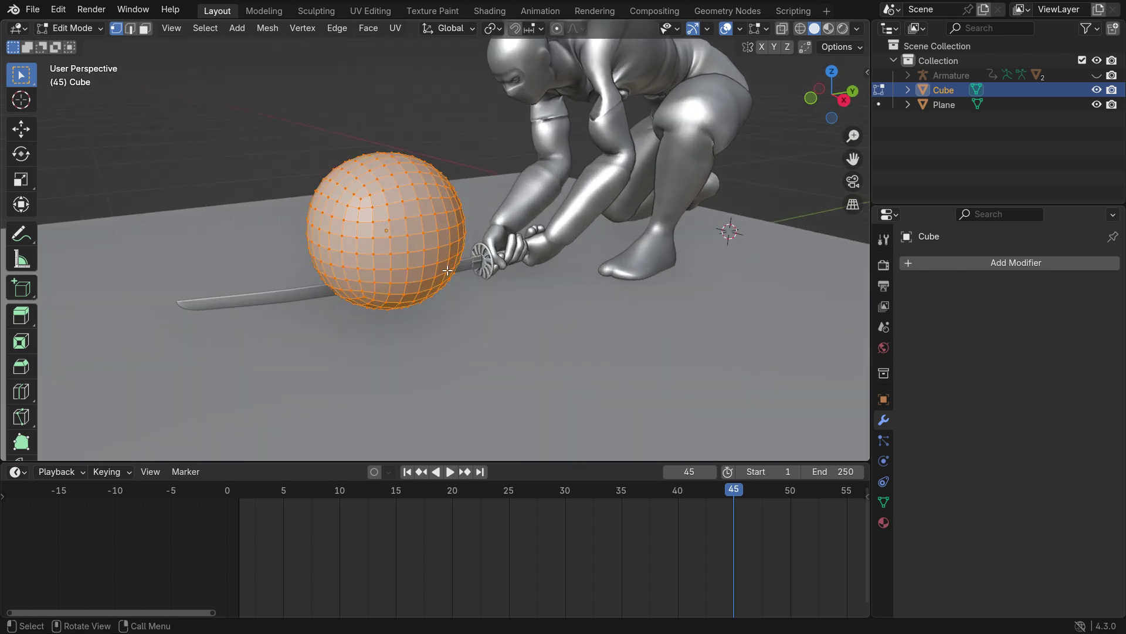
{"action": "middle_click_drag", "start_coordinate": [451, 269], "coordinate": [467, 289]}
{"action": "key", "text": "alt+a"}
{"action": "left_click", "coordinate": [762, 46]}
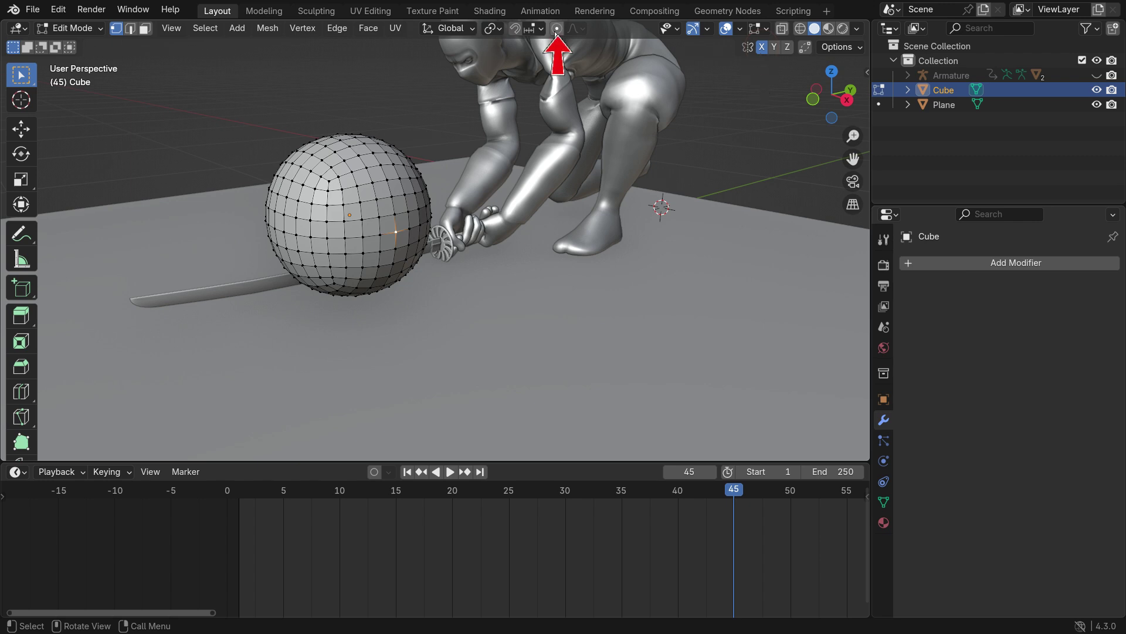
{"action": "left_click", "coordinate": [557, 28]}
From the front view, stretch a side vertex with a small soft falloff into an oval, then disable proportional editing
{"action": "key", "text": "KP_1"}
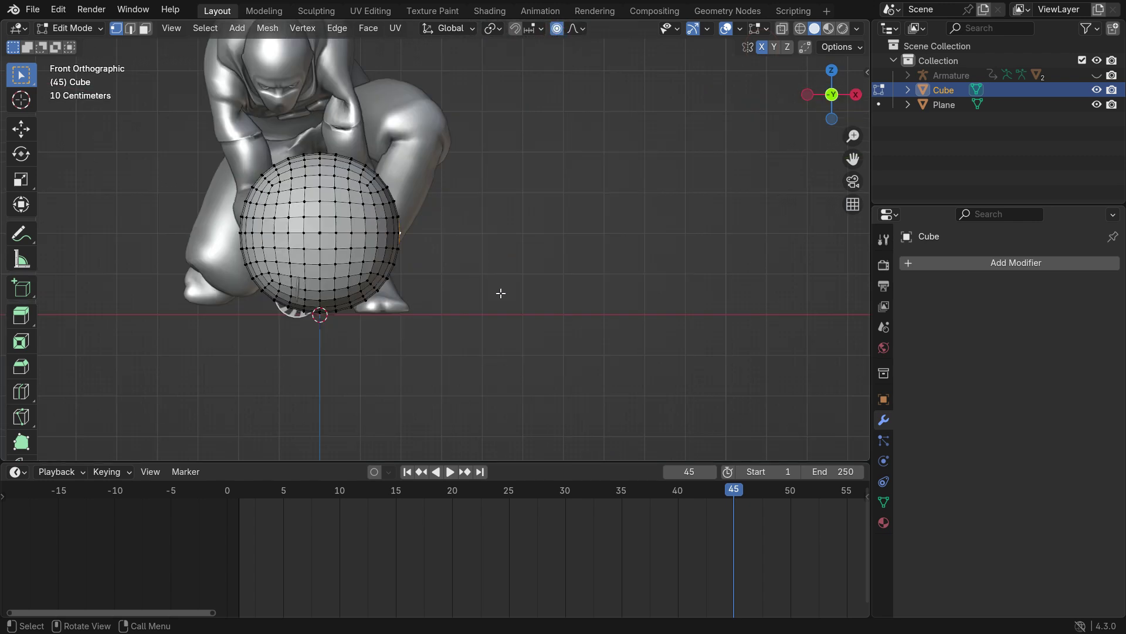
{"action": "key", "text": "g"}
{"action": "scroll", "coordinate": [500, 294], "scroll_direction": "up", "scroll_amount": 10}
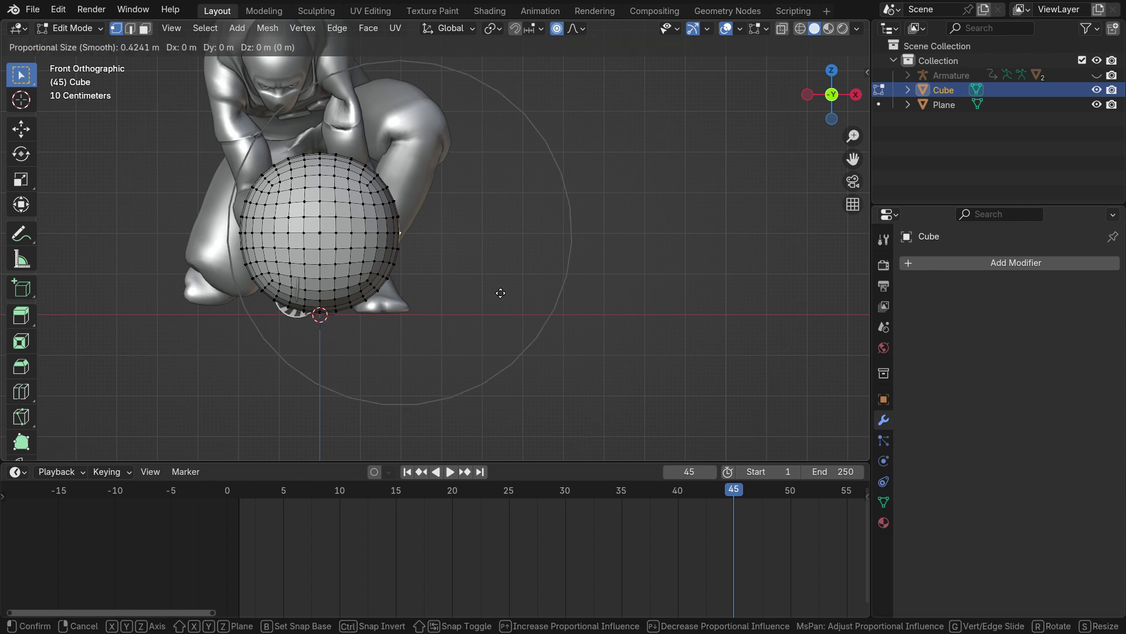
{"action": "scroll", "coordinate": [500, 293], "scroll_direction": "up", "scroll_amount": 1}
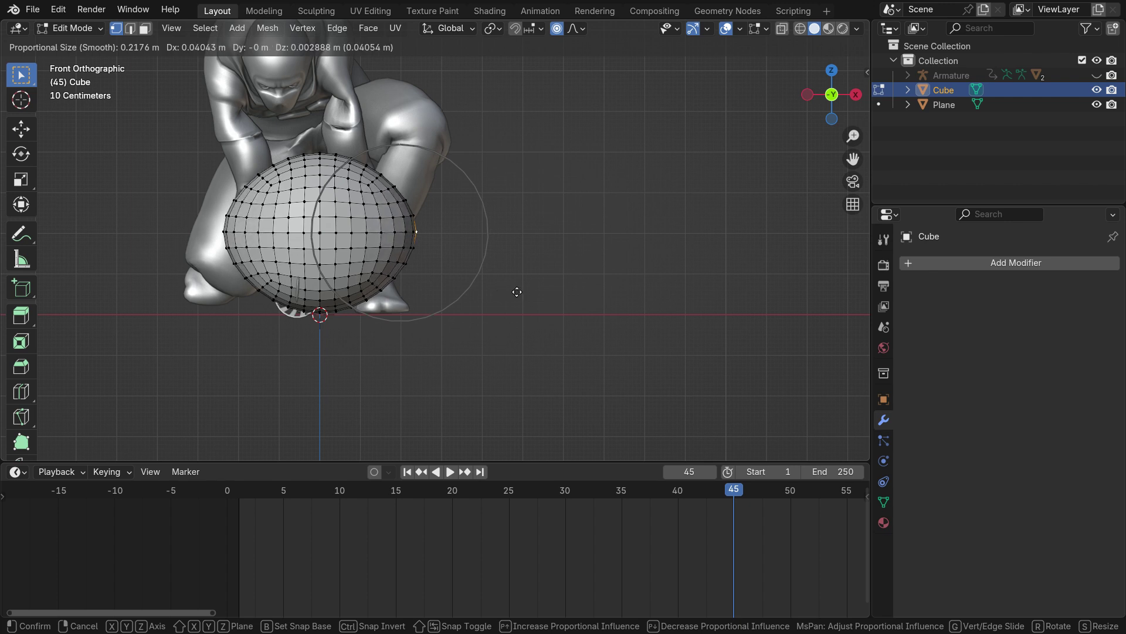
{"action": "left_click", "coordinate": [517, 292]}
{"action": "middle_click_drag", "start_coordinate": [516, 289], "coordinate": [480, 241]}
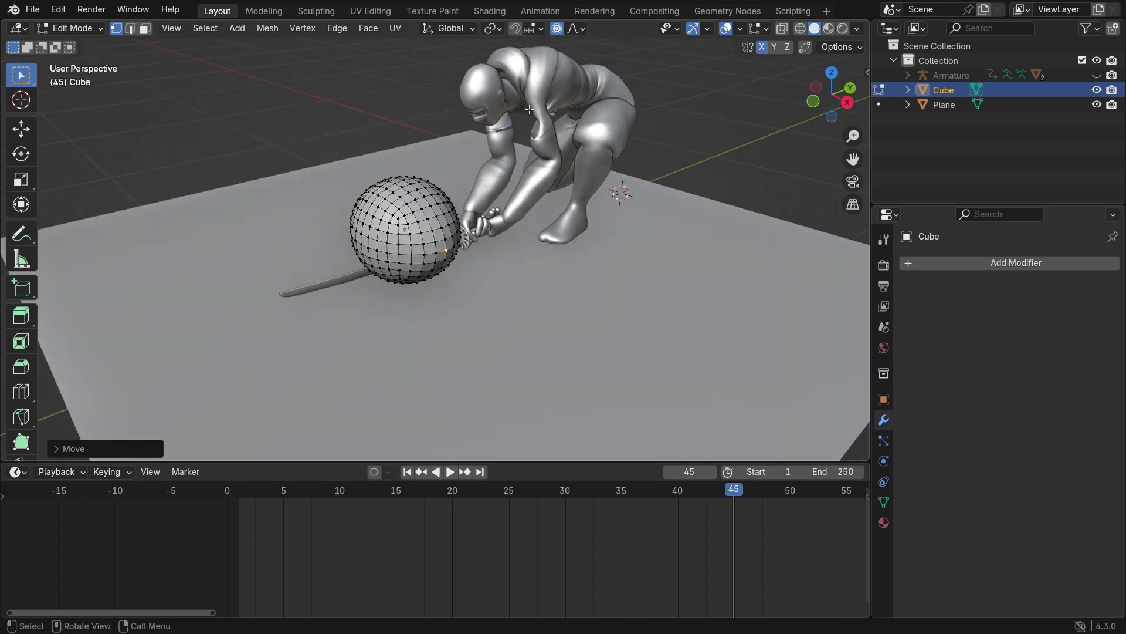
{"action": "left_click", "coordinate": [559, 28]}
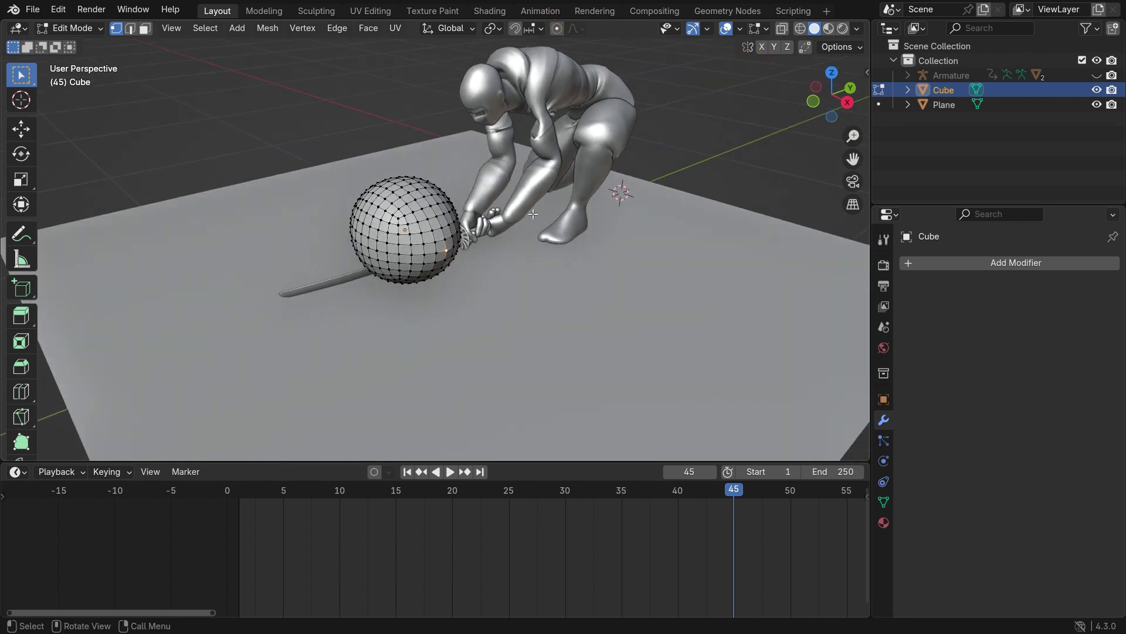
{"action": "key", "text": "Tab"}
Duplicate the melon in place and rename the copy 'Slices'
{"action": "key", "text": "shift+d"}
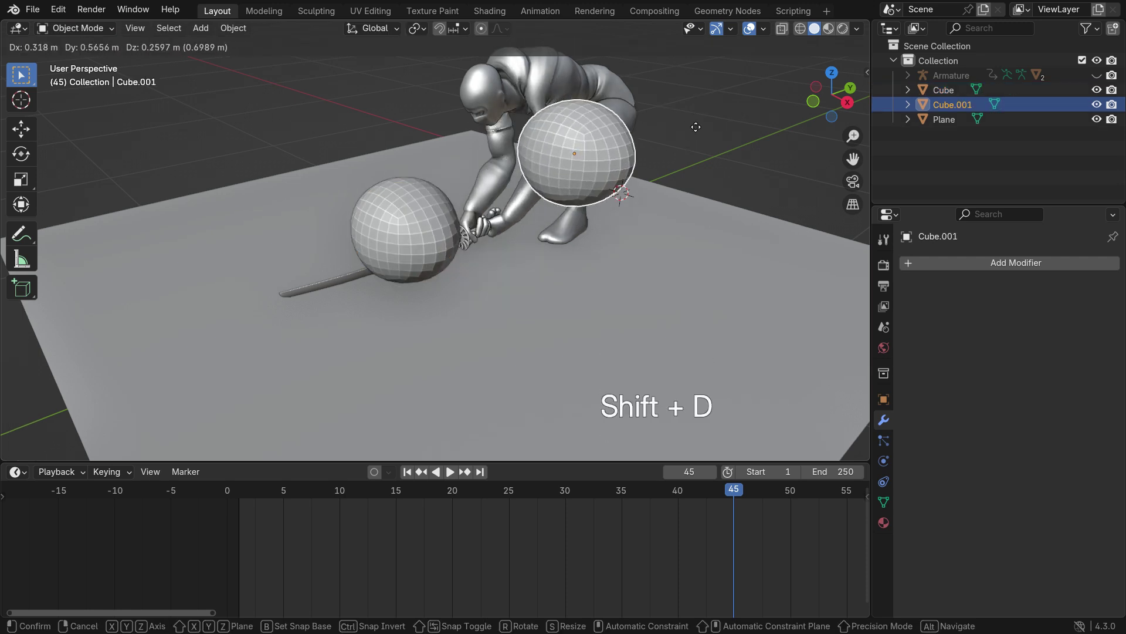
{"action": "right_click", "coordinate": [696, 152]}
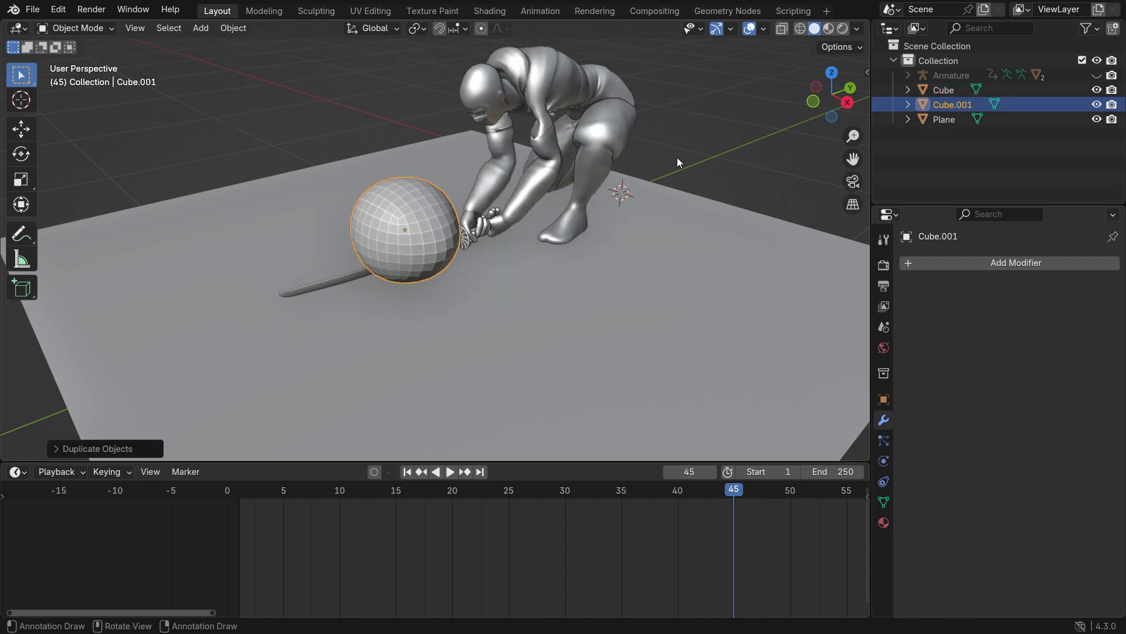
{"action": "double_click", "coordinate": [975, 104]}
{"action": "type", "text": "Slices"}
{"action": "key", "text": "Return"}
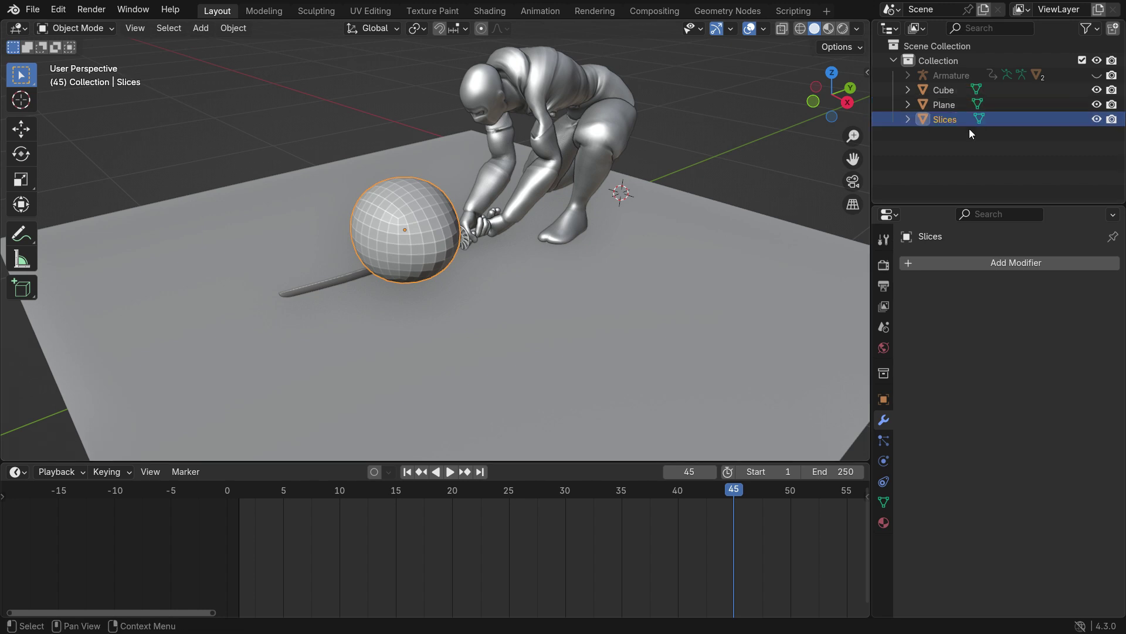
Rename the original 'Watermelon', shade it smooth, and hide it in the viewport
{"action": "left_click", "coordinate": [927, 88]}
{"action": "double_click", "coordinate": [953, 90]}
{"action": "type", "text": "Waterm"}
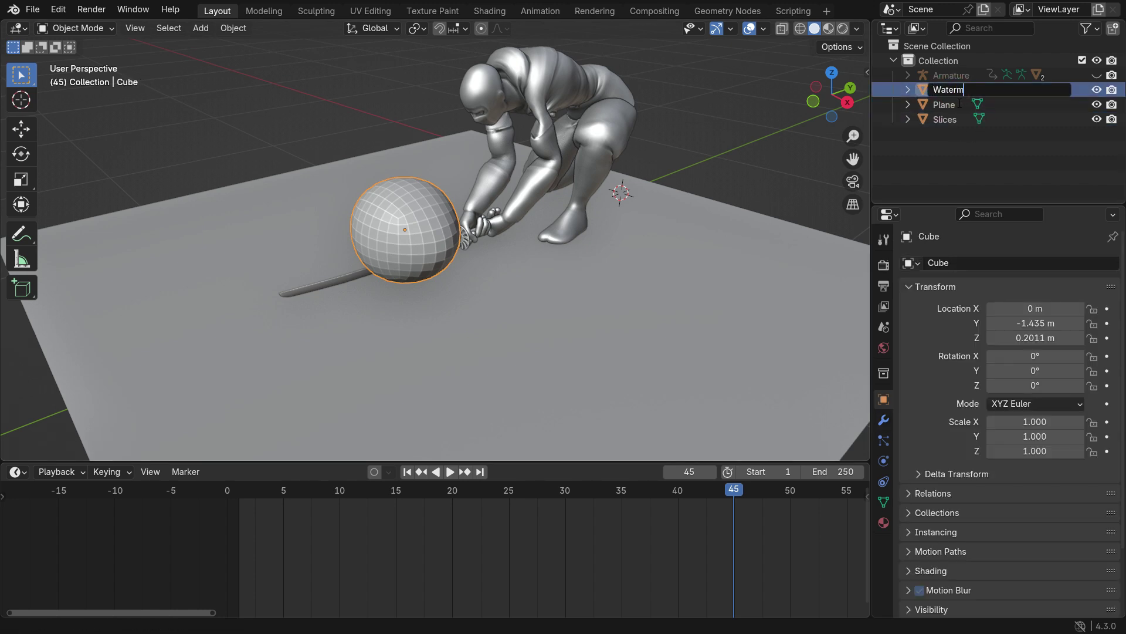
{"action": "type", "text": "elon"}
{"action": "key", "text": "Return"}
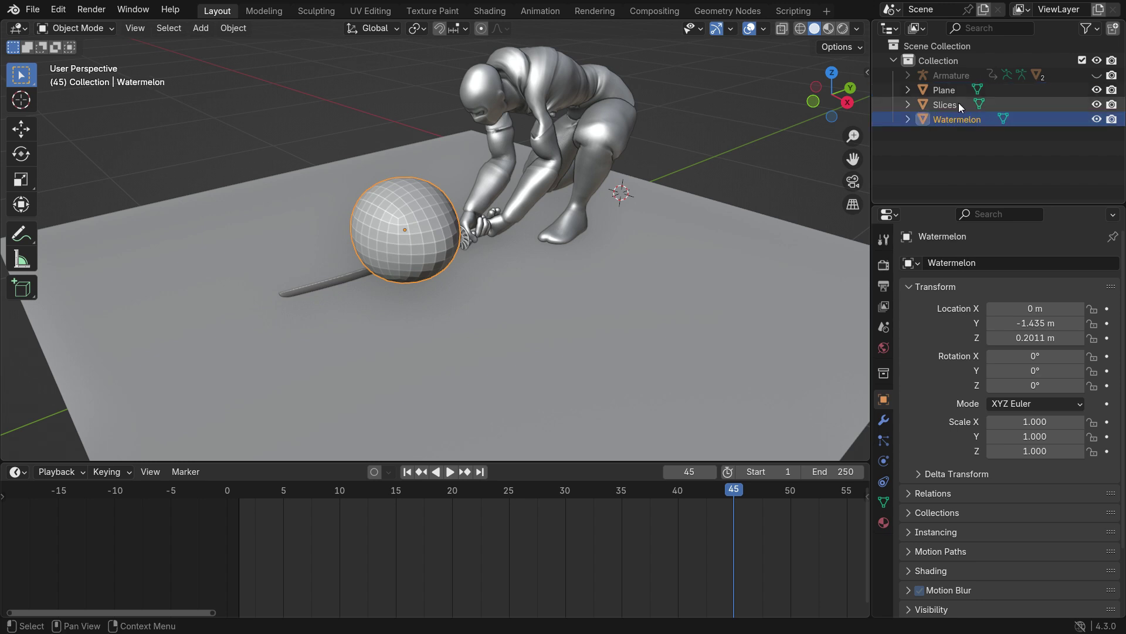
{"action": "right_click", "coordinate": [427, 206]}
{"action": "left_click", "coordinate": [427, 206]}
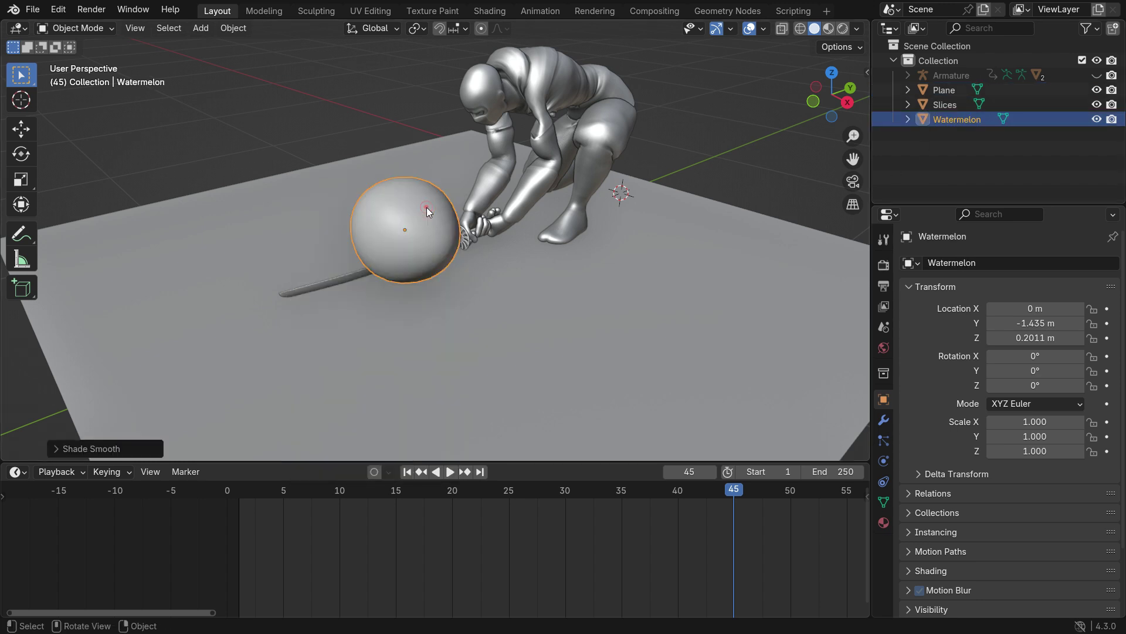
{"action": "left_click", "coordinate": [1095, 119]}
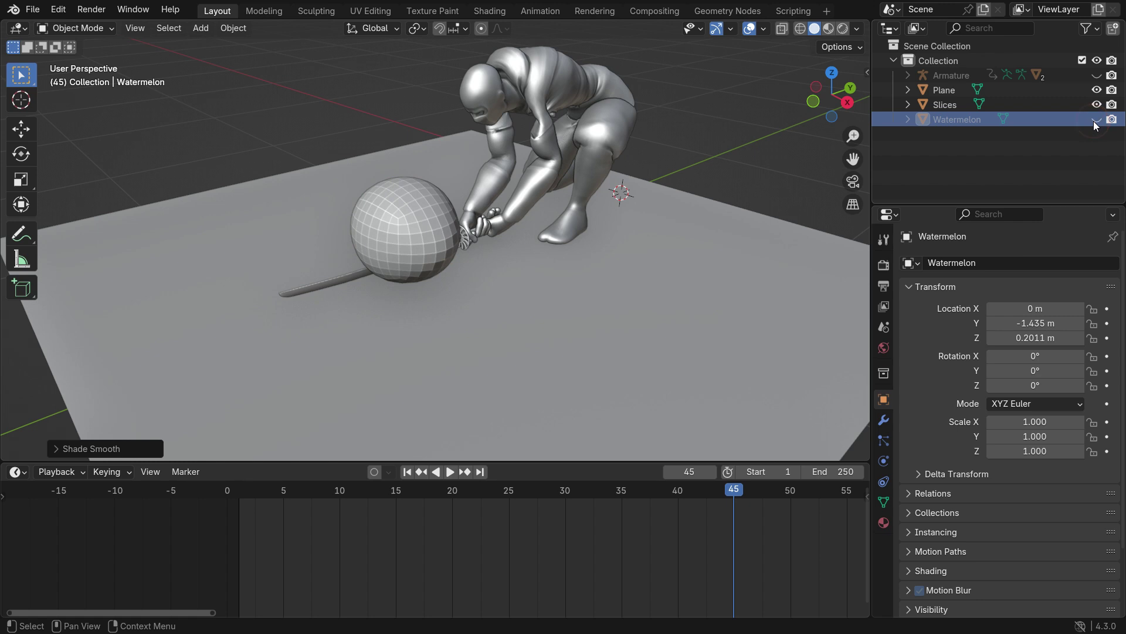
Show the armature, shift it 0.058 m along X so the blade crosses the melon, then hide it
{"action": "left_click", "coordinate": [1096, 75]}
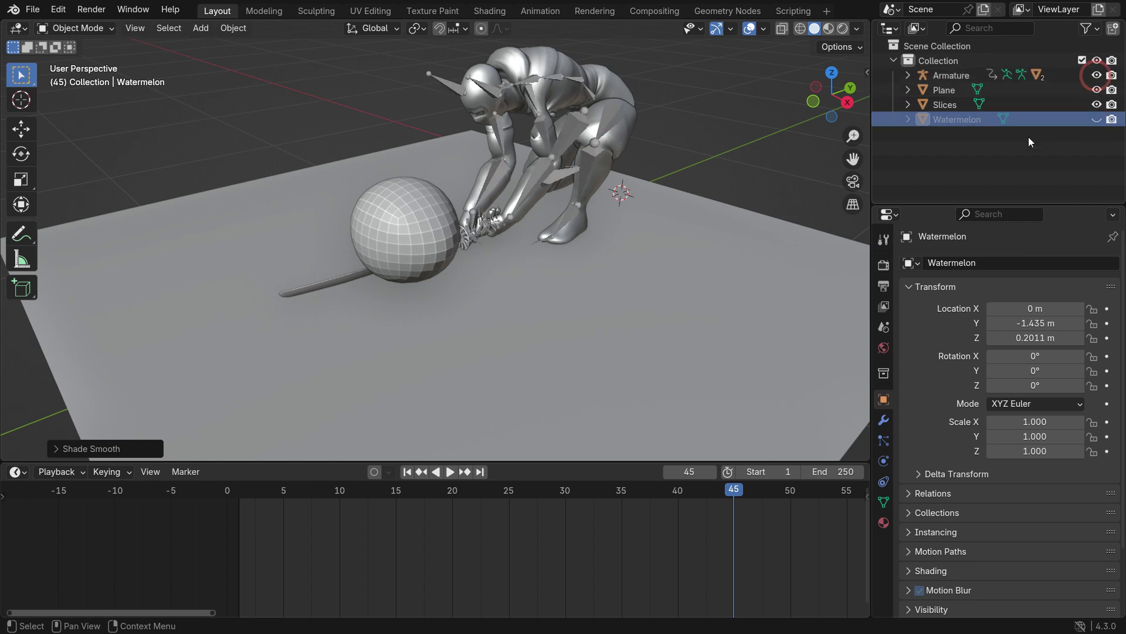
{"action": "left_click", "coordinate": [580, 122]}
{"action": "key", "text": "KP_7"}
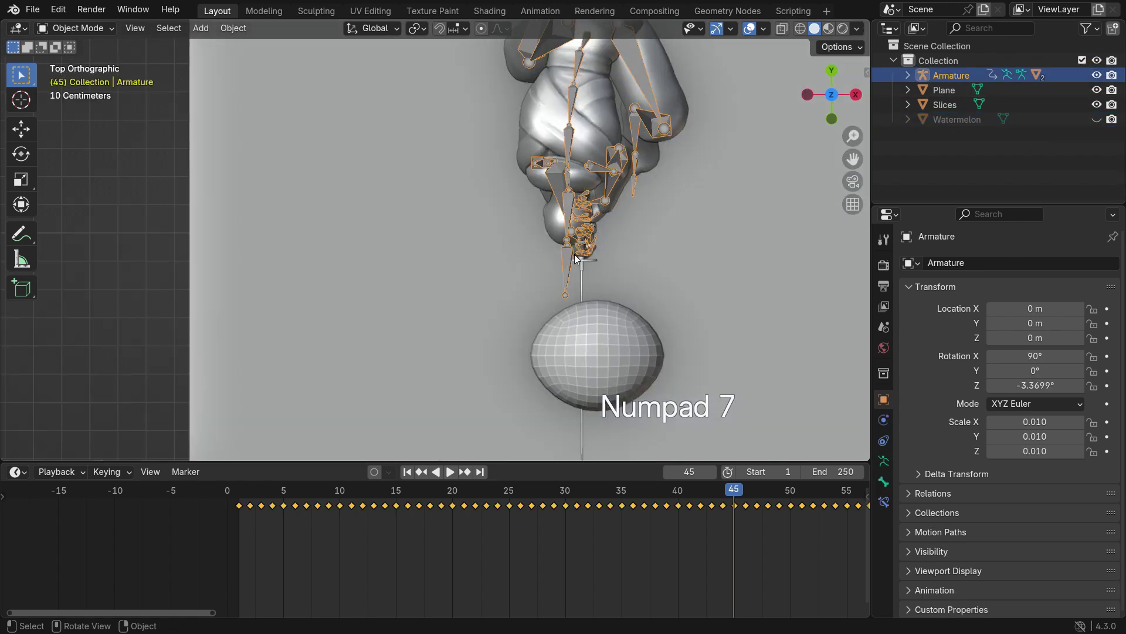
{"action": "middle_click_drag", "start_coordinate": [574, 254], "coordinate": [457, 269], "text": "shift"}
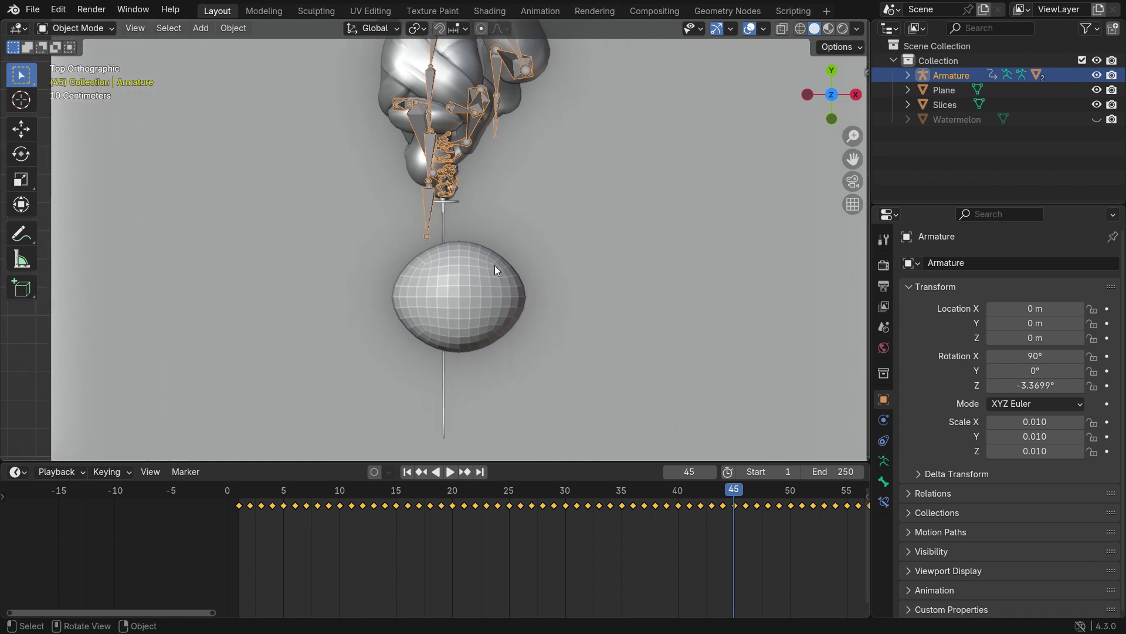
{"action": "key", "text": "g"}
{"action": "key", "text": "x"}
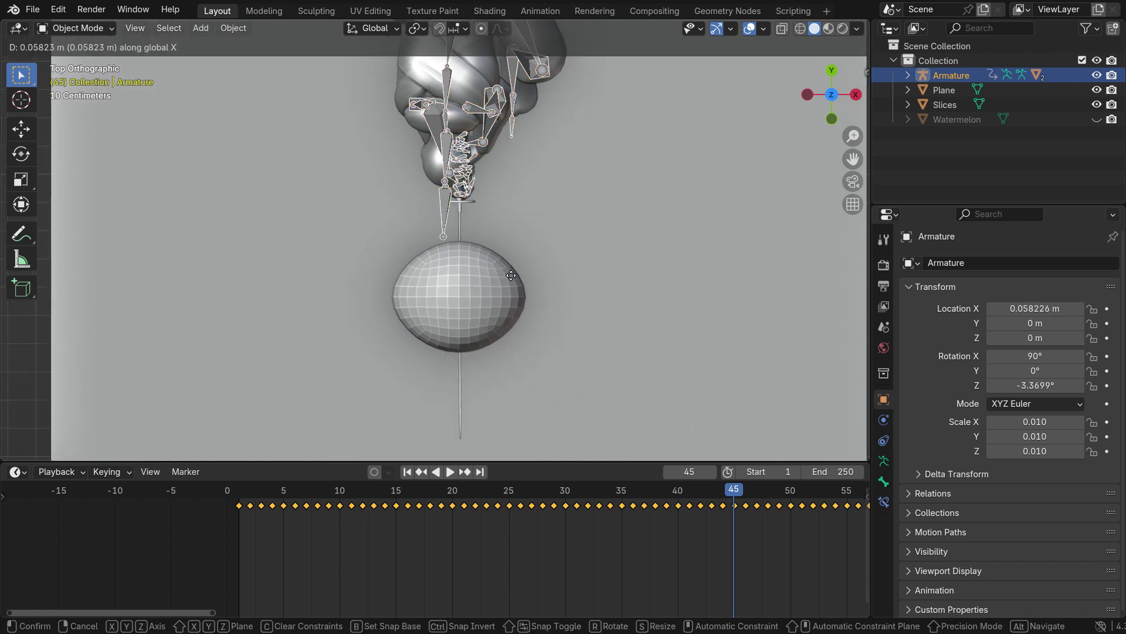
{"action": "left_click", "coordinate": [512, 275]}
{"action": "middle_click_drag", "start_coordinate": [513, 305], "coordinate": [462, 233]}
{"action": "scroll", "coordinate": [434, 244], "scroll_direction": "up", "scroll_amount": 3}
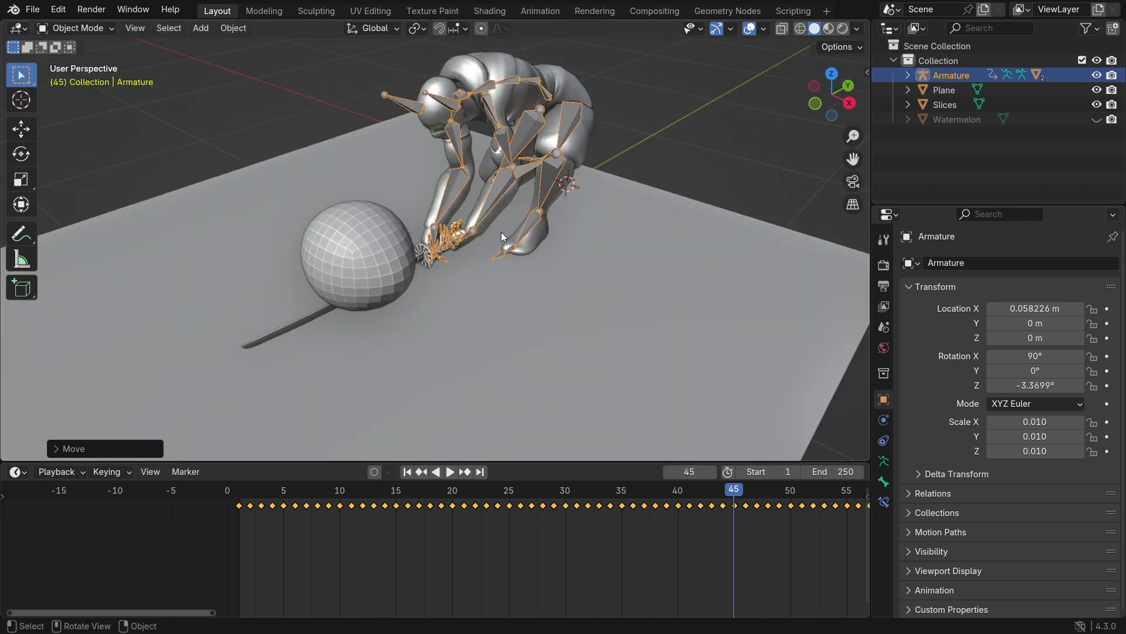
{"action": "left_click", "coordinate": [1097, 75]}
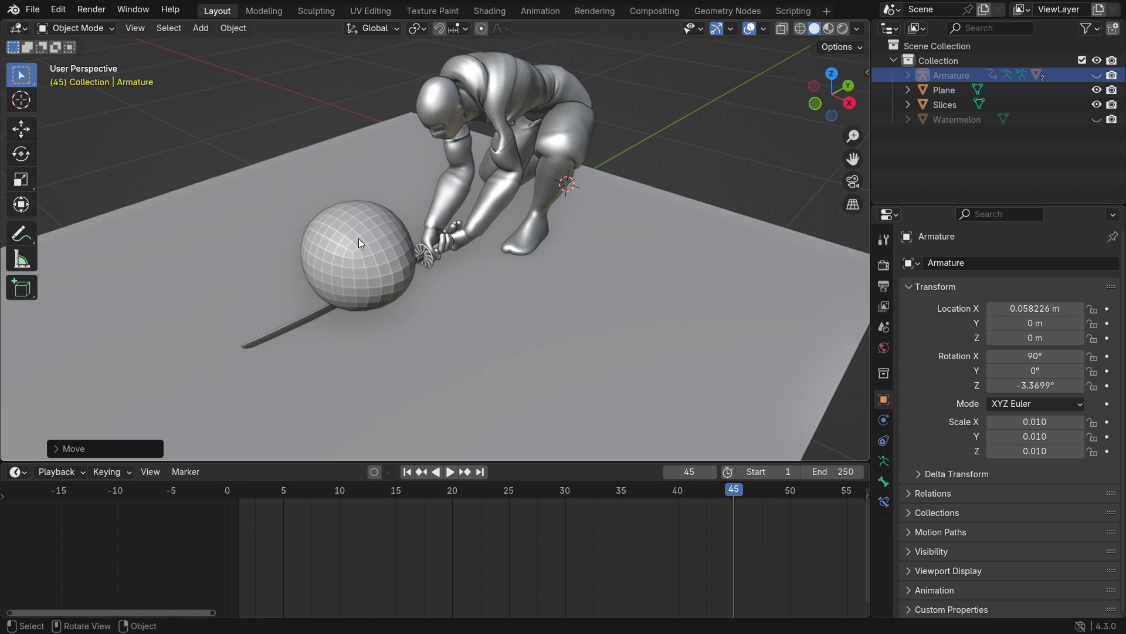
Shade the Slices sphere smooth and enter Edit Mode on its mesh
{"action": "left_click", "coordinate": [359, 240]}
{"action": "right_click", "coordinate": [359, 240]}
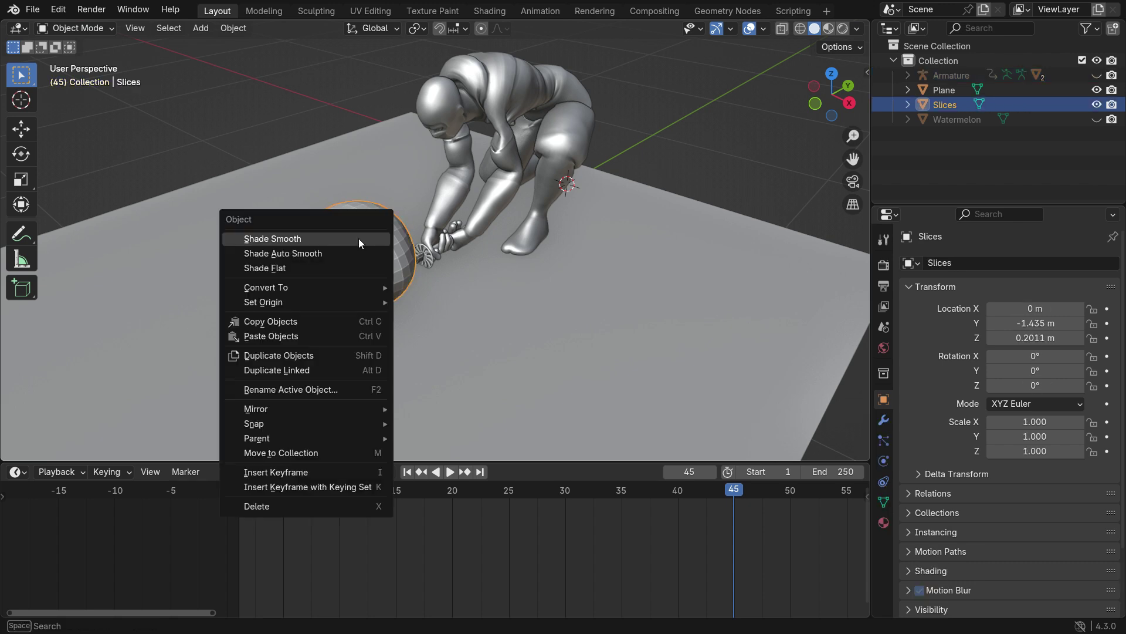
{"action": "left_click", "coordinate": [359, 239]}
{"action": "key", "text": "Tab"}
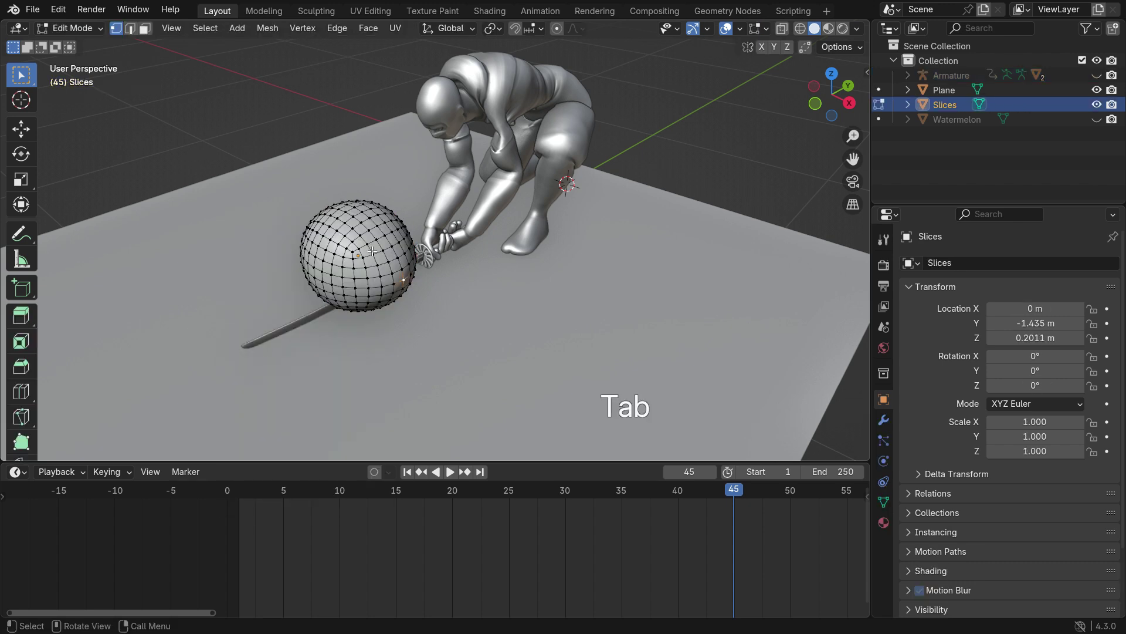
{"action": "middle_click_drag", "start_coordinate": [372, 251], "coordinate": [383, 290]}
Rip the mesh along a vertical edge loop and select each half as linked geometry
{"action": "left_click", "coordinate": [335, 273], "text": "alt"}
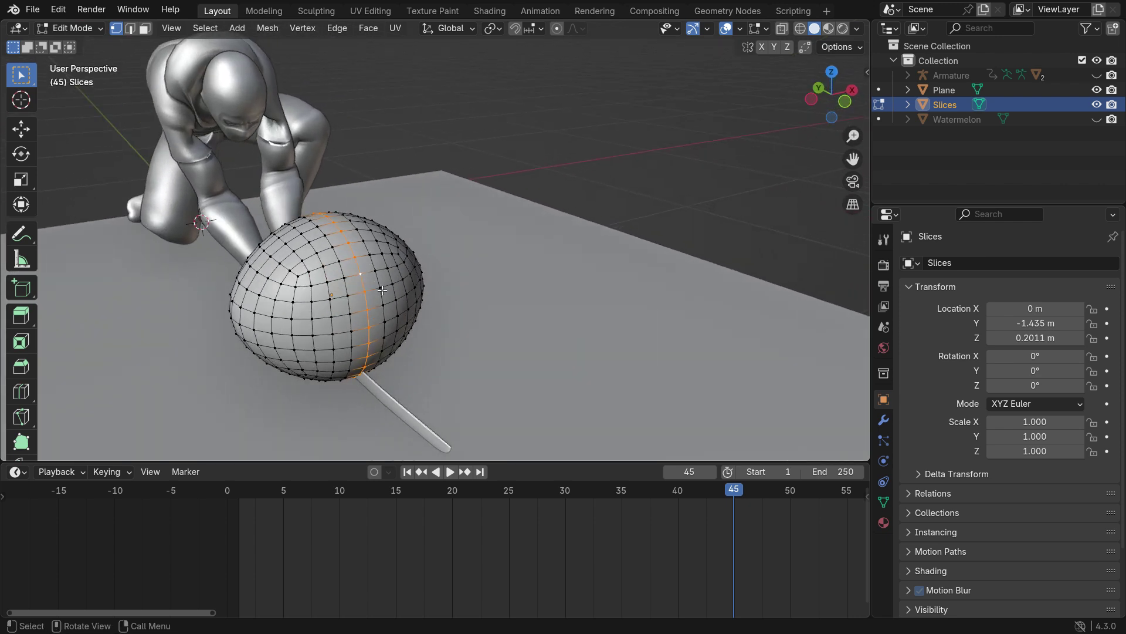
{"action": "left_click", "coordinate": [296, 31]}
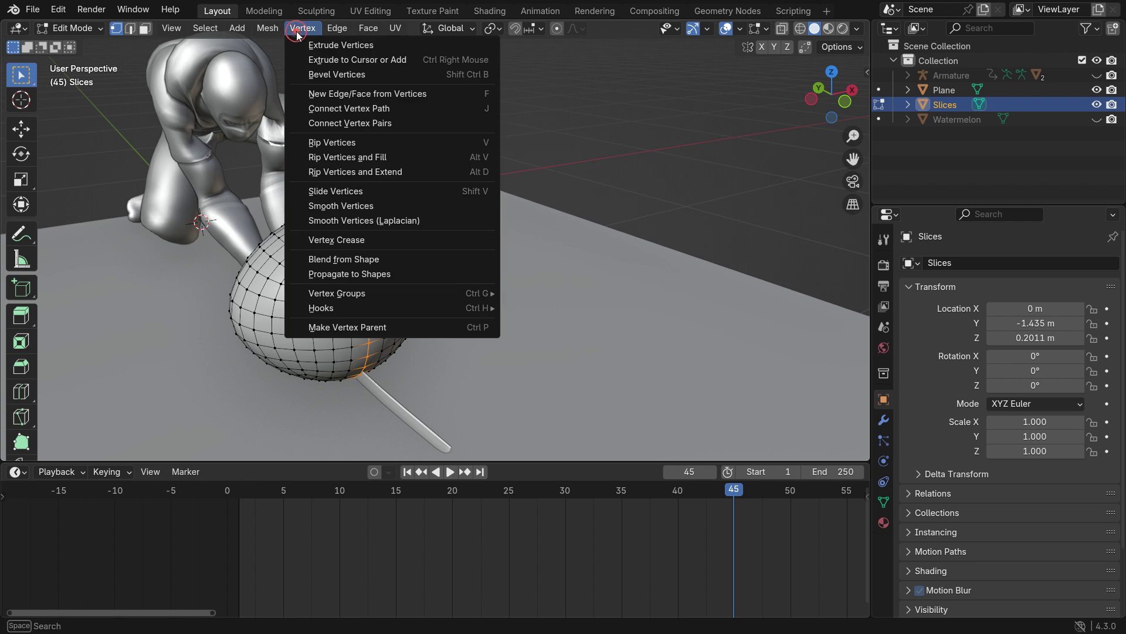
{"action": "left_click", "coordinate": [435, 145]}
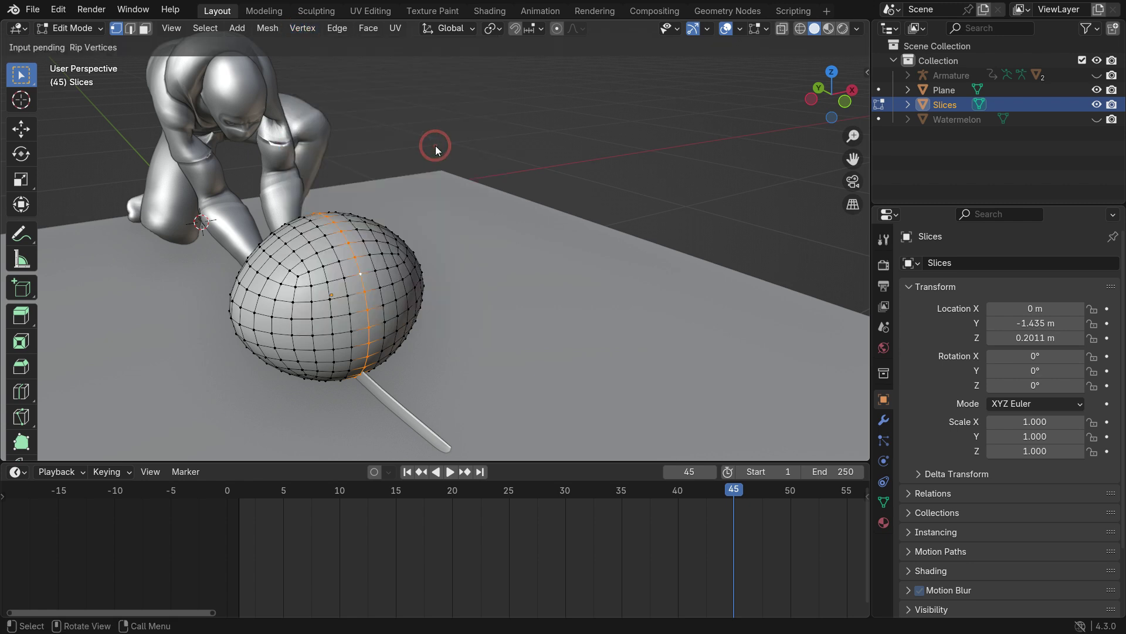
{"action": "right_click", "coordinate": [435, 146]}
{"action": "middle_click_drag", "start_coordinate": [436, 146], "coordinate": [399, 286]}
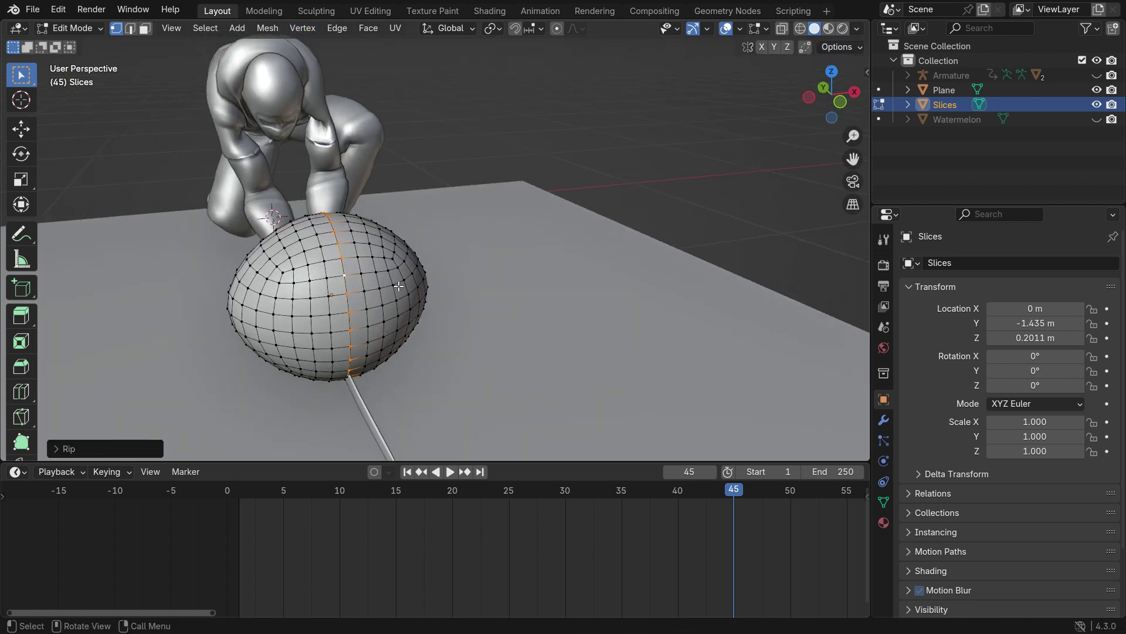
{"action": "key", "text": "l"}
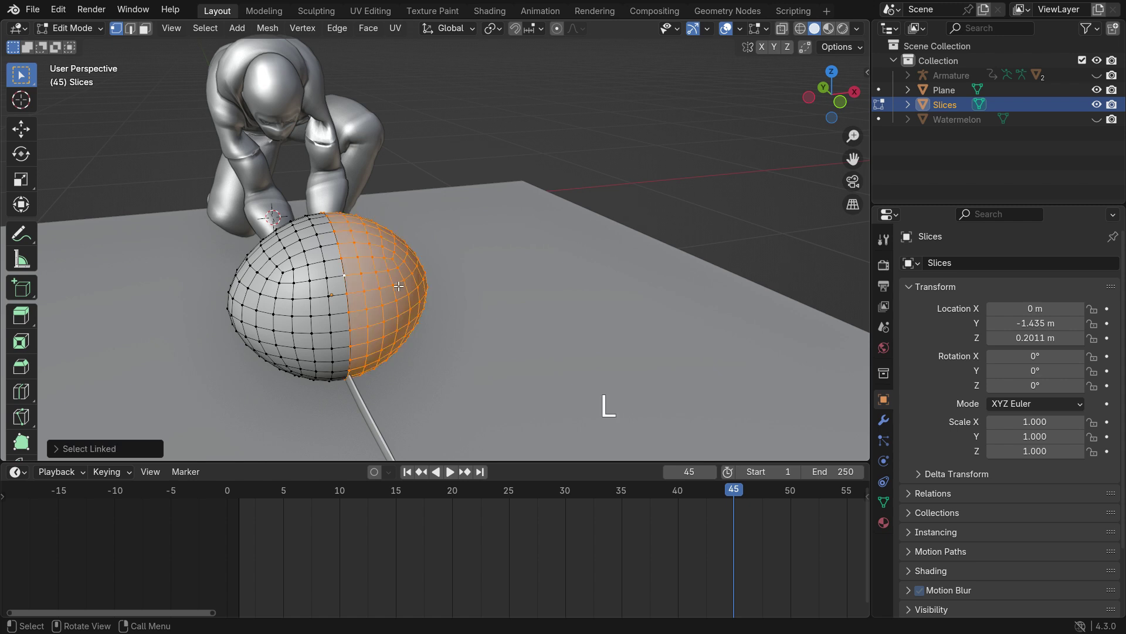
{"action": "left_click", "coordinate": [480, 266]}
{"action": "key", "text": "l"}
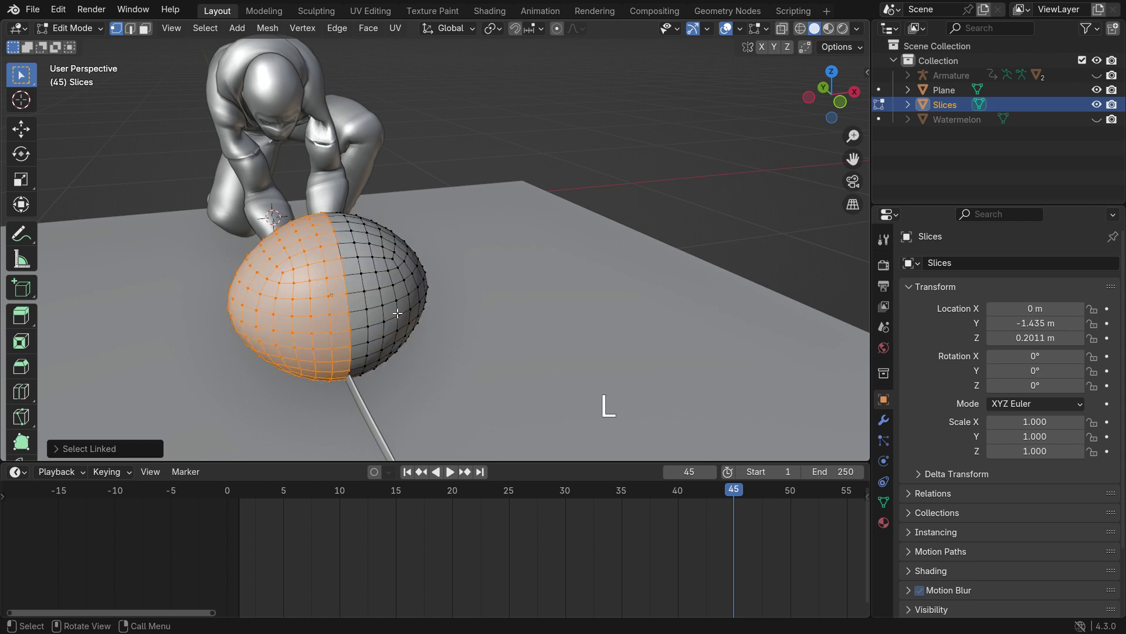
{"action": "middle_click_drag", "start_coordinate": [398, 313], "coordinate": [423, 312]}
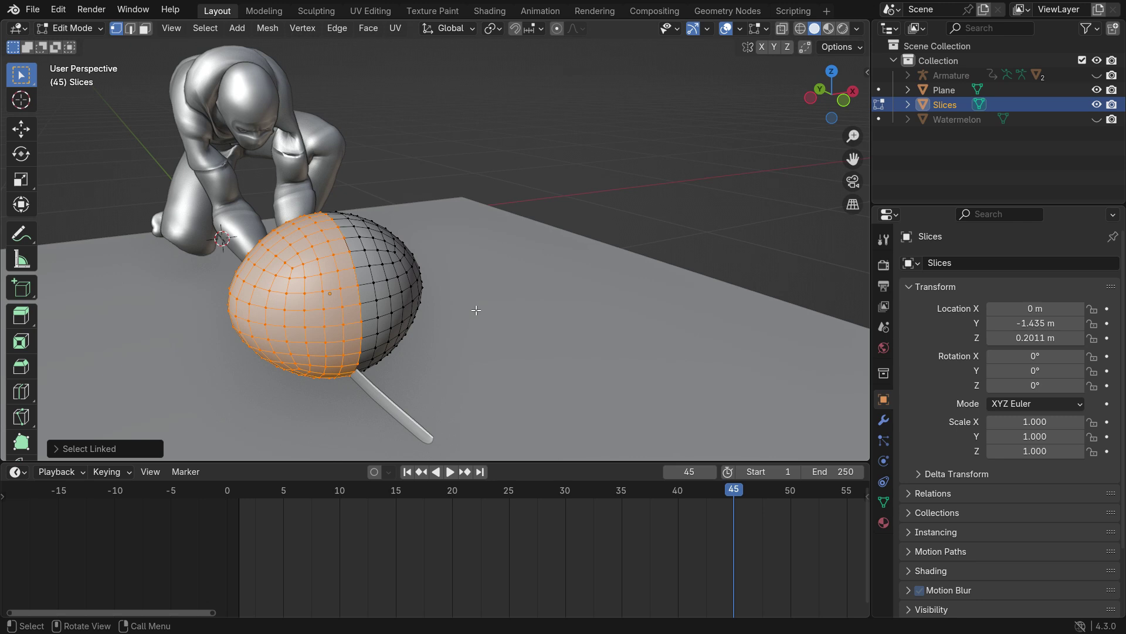
Hide one half, fill the other half's cut rim with a face, and split its normals
{"action": "key", "text": "h"}
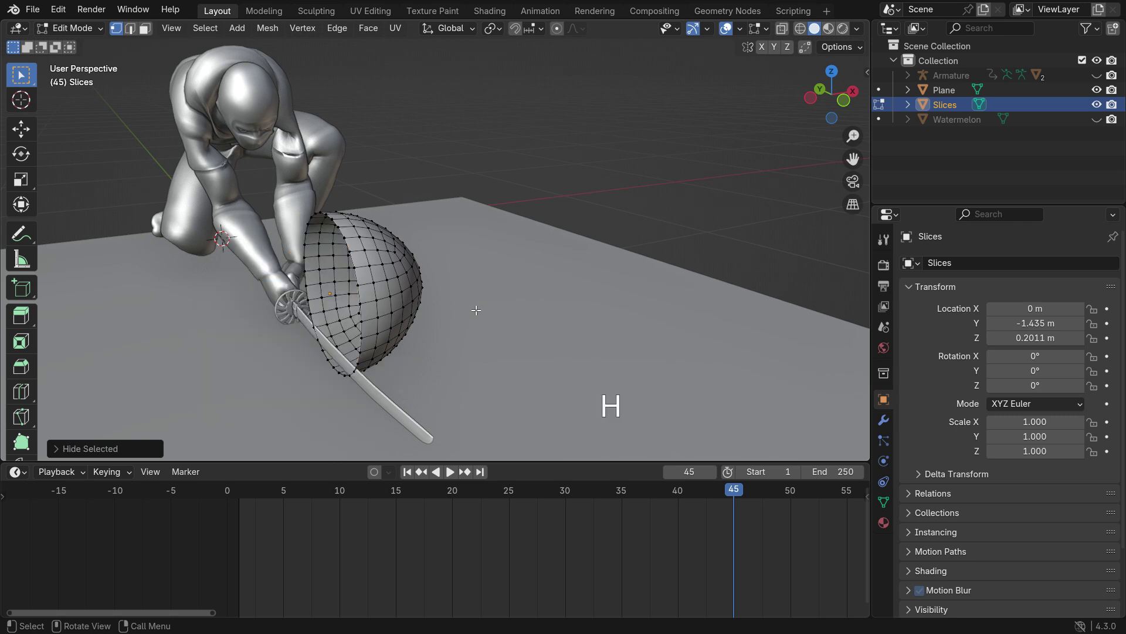
{"action": "scroll", "coordinate": [339, 284], "scroll_direction": "up", "scroll_amount": 2}
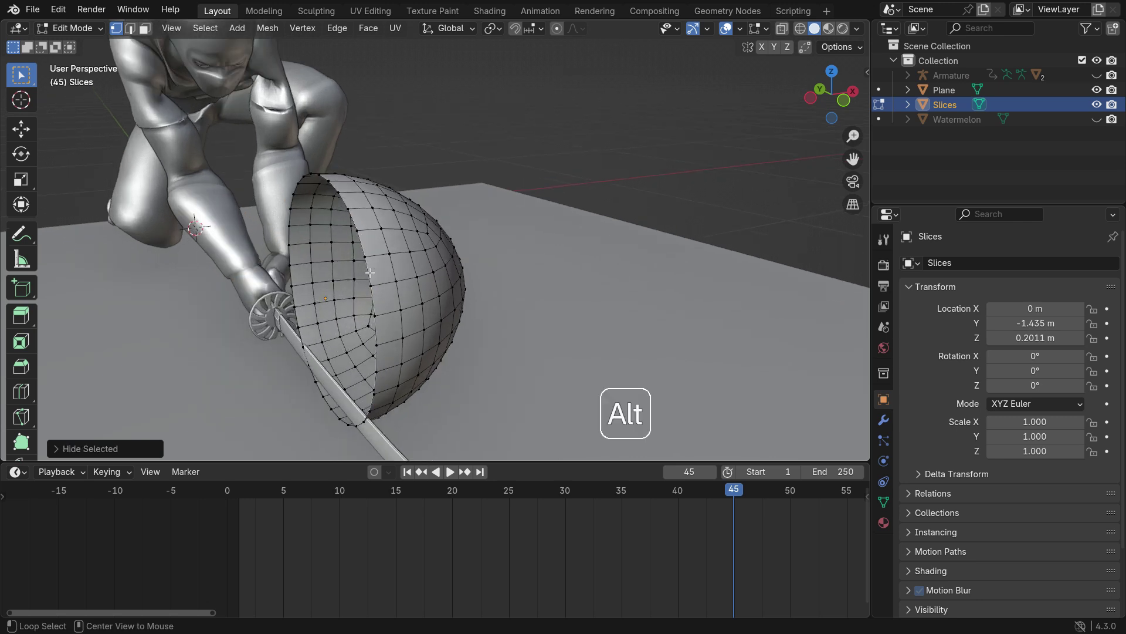
{"action": "left_click", "coordinate": [370, 269], "text": "alt"}
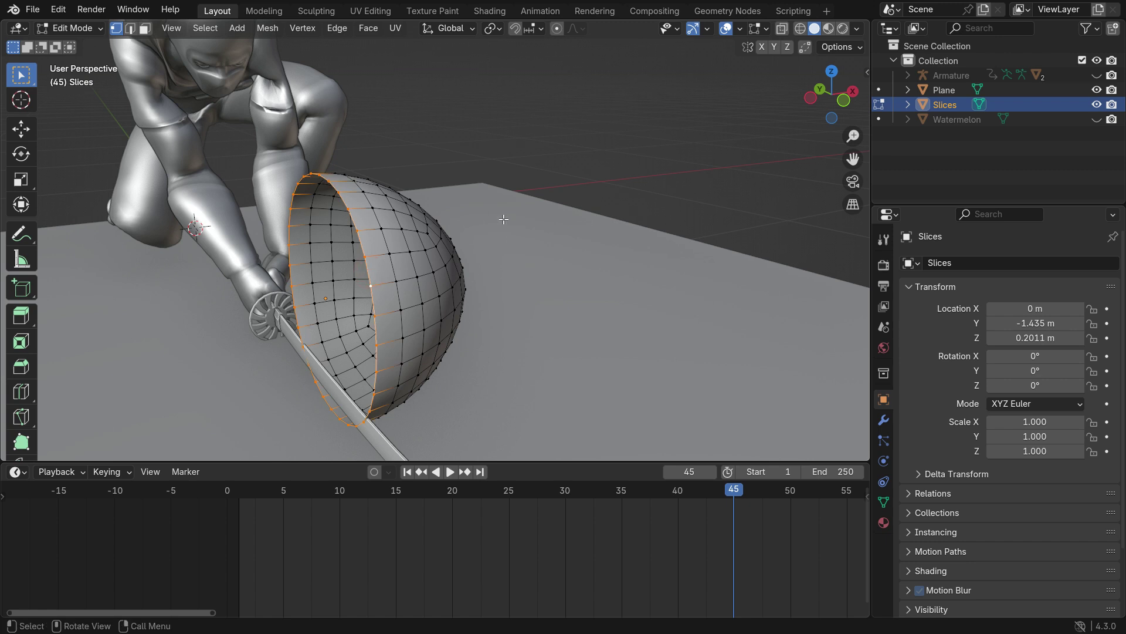
{"action": "key", "text": "f"}
{"action": "middle_click_drag", "start_coordinate": [478, 291], "coordinate": [508, 283]}
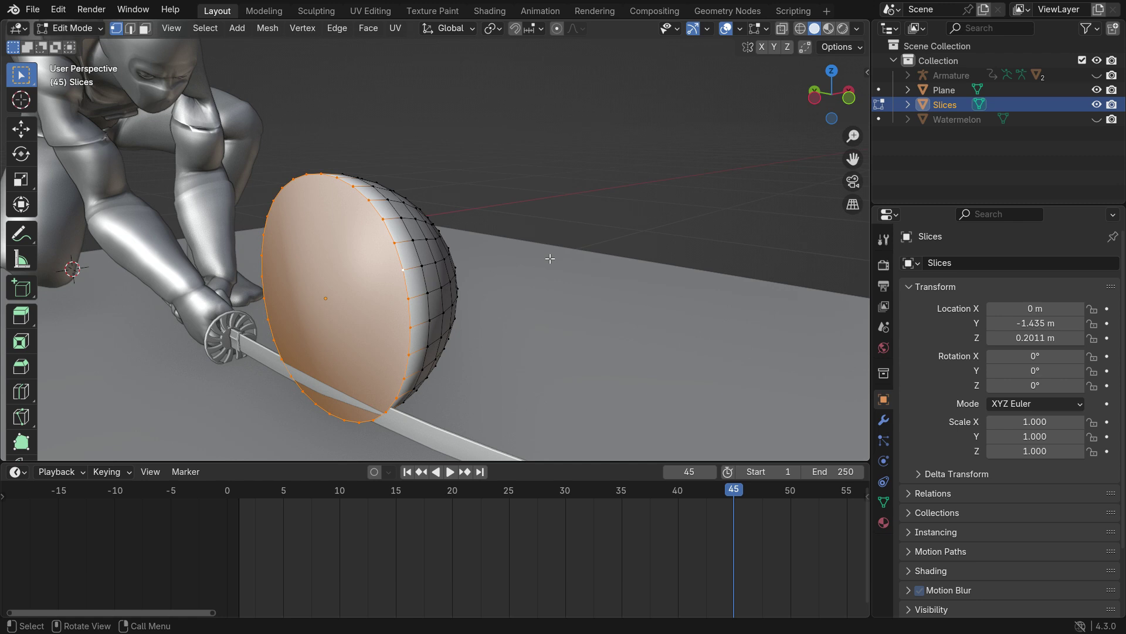
{"action": "key", "text": "alt"}
{"action": "key", "text": "alt+n"}
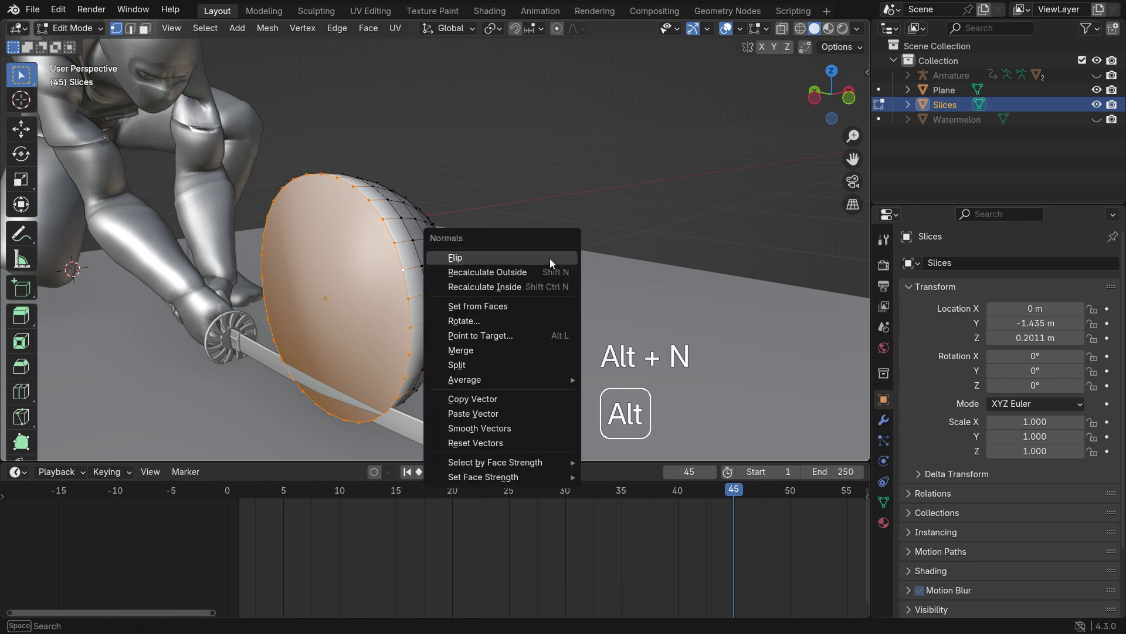
{"action": "left_click", "coordinate": [533, 364]}
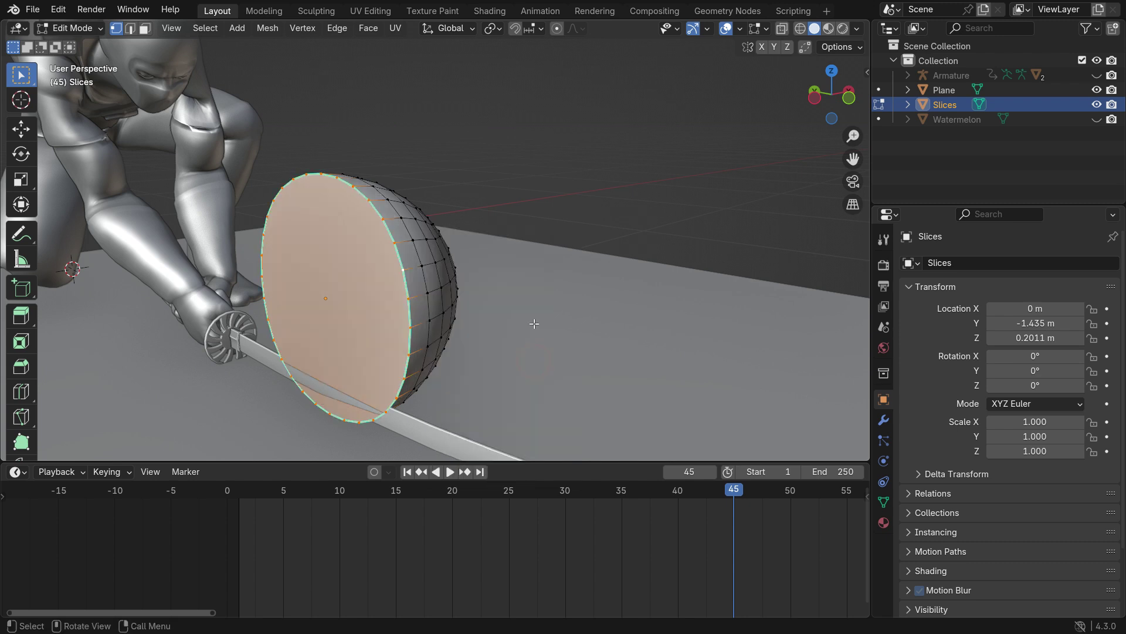
{"action": "middle_click_drag", "start_coordinate": [534, 324], "coordinate": [489, 326]}
Cap the second half's open rim with a face, split its normals, and reveal both halves
{"action": "key", "text": "alt+h"}
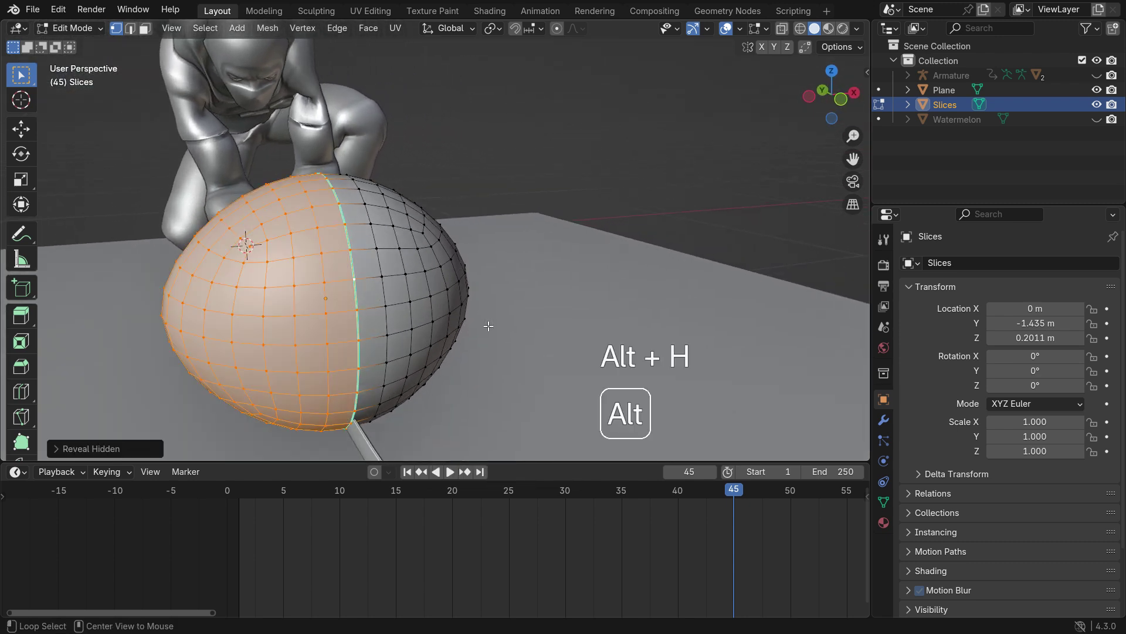
{"action": "left_click", "coordinate": [488, 326]}
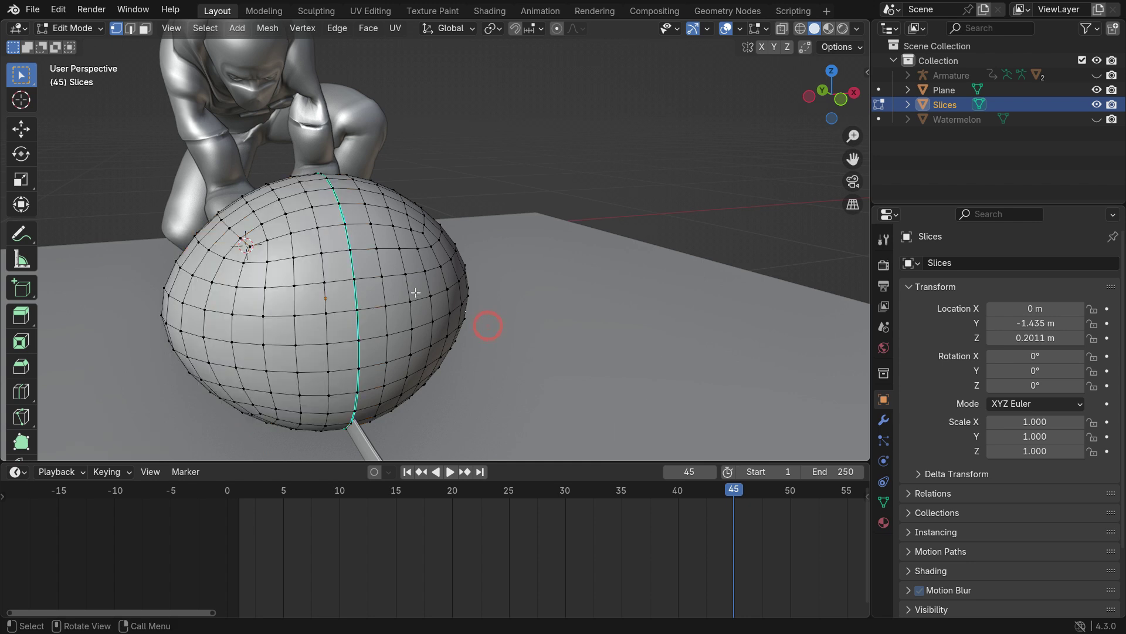
{"action": "key", "text": "l"}
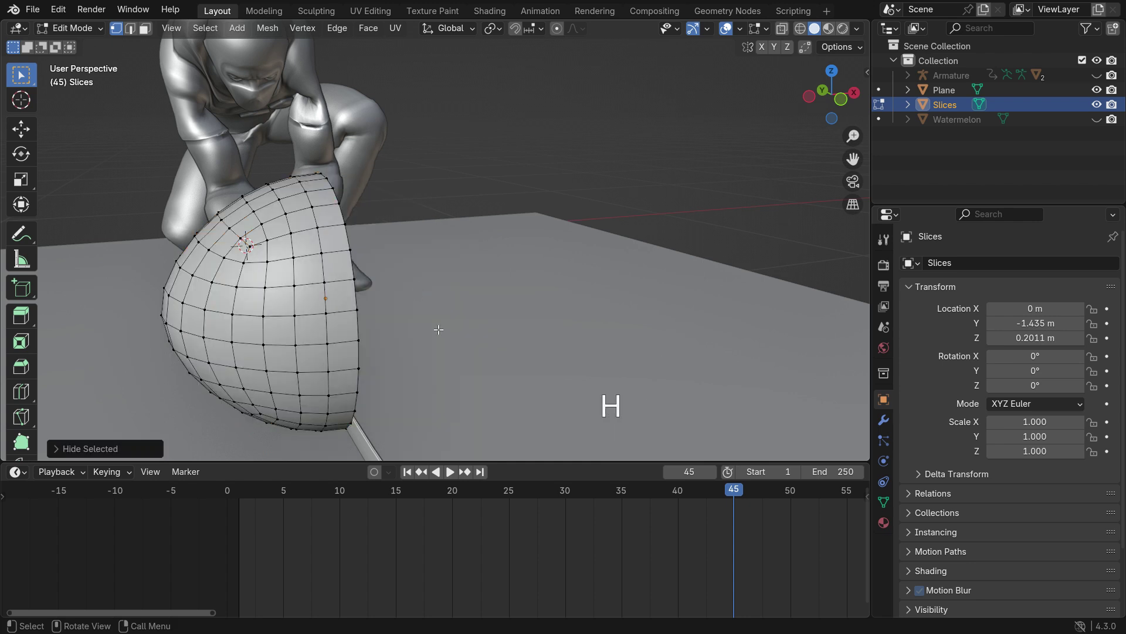
{"action": "middle_click_drag", "start_coordinate": [439, 330], "coordinate": [194, 238]}
{"action": "scroll", "coordinate": [184, 232], "scroll_direction": "up", "scroll_amount": 3}
{"action": "left_click", "coordinate": [174, 212], "text": "alt"}
{"action": "key", "text": "f"}
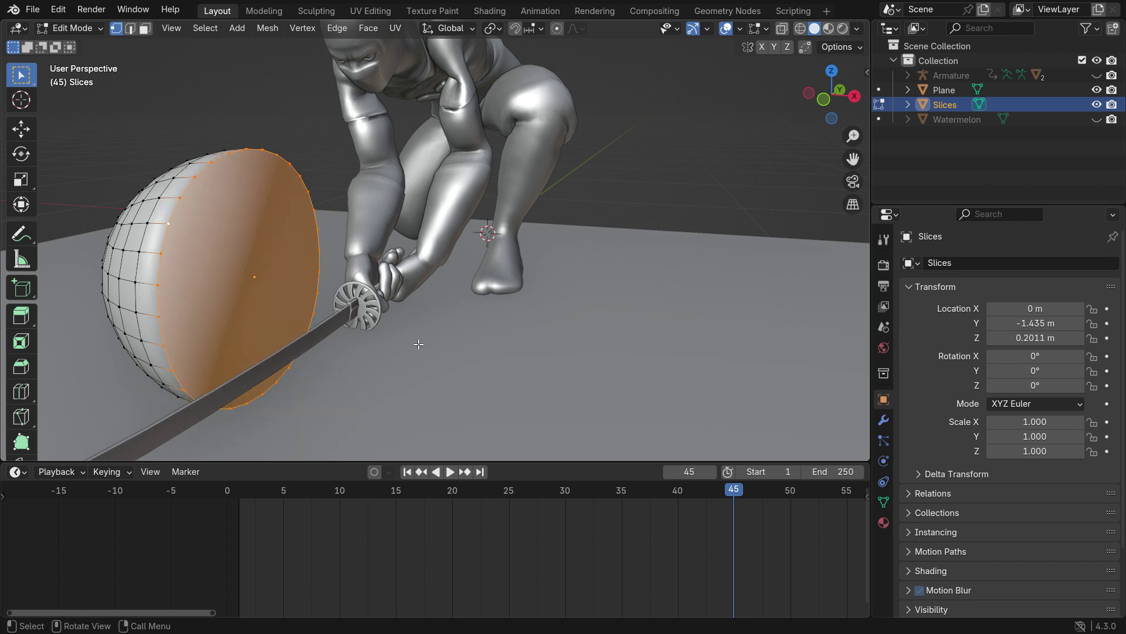
{"action": "key", "text": "alt+n"}
{"action": "left_click", "coordinate": [418, 344]}
{"action": "scroll", "coordinate": [371, 276], "scroll_direction": "down", "scroll_amount": 4}
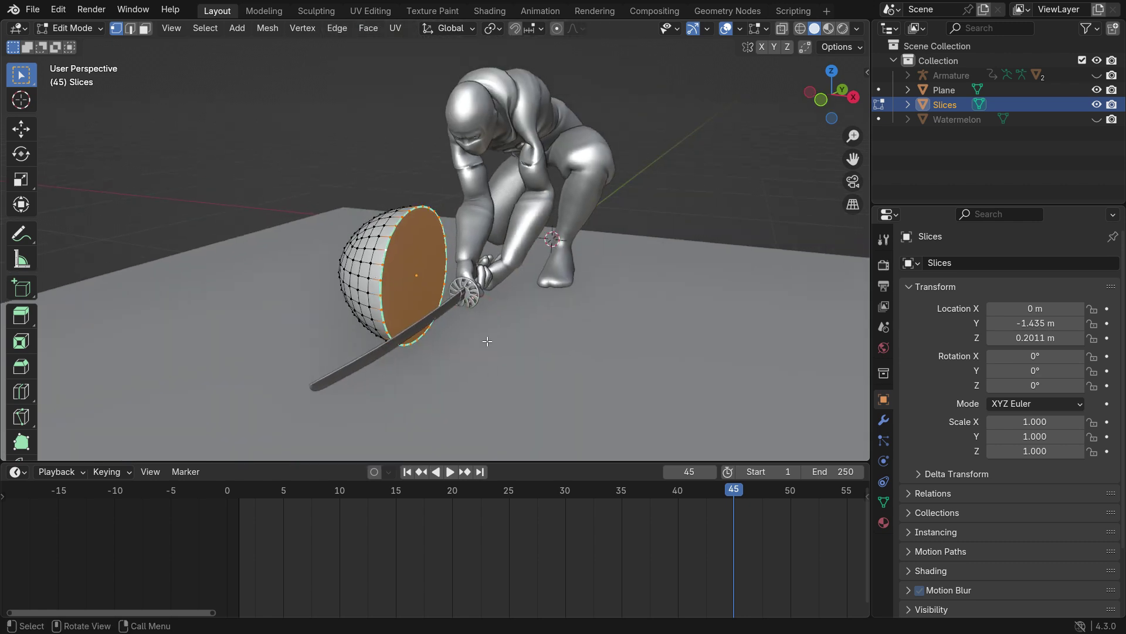
{"action": "key", "text": "alt+h"}
Select all and separate the melon mesh by loose parts, then return to Object Mode
{"action": "middle_click_drag", "start_coordinate": [487, 341], "coordinate": [527, 338]}
{"action": "key", "text": "a"}
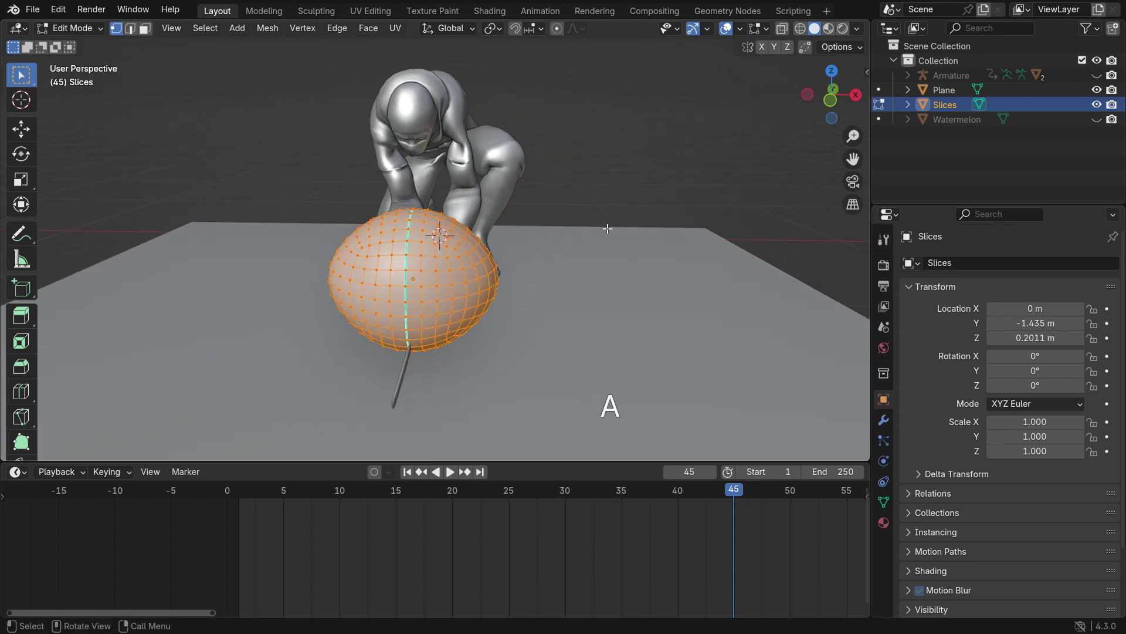
{"action": "key", "text": "p"}
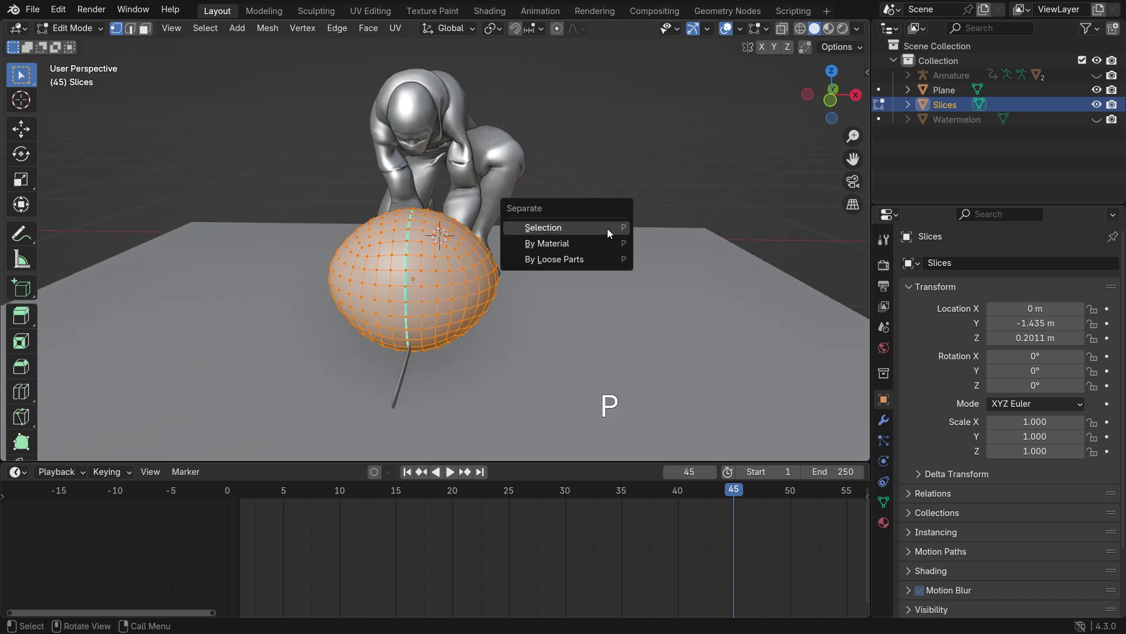
{"action": "left_click", "coordinate": [602, 261]}
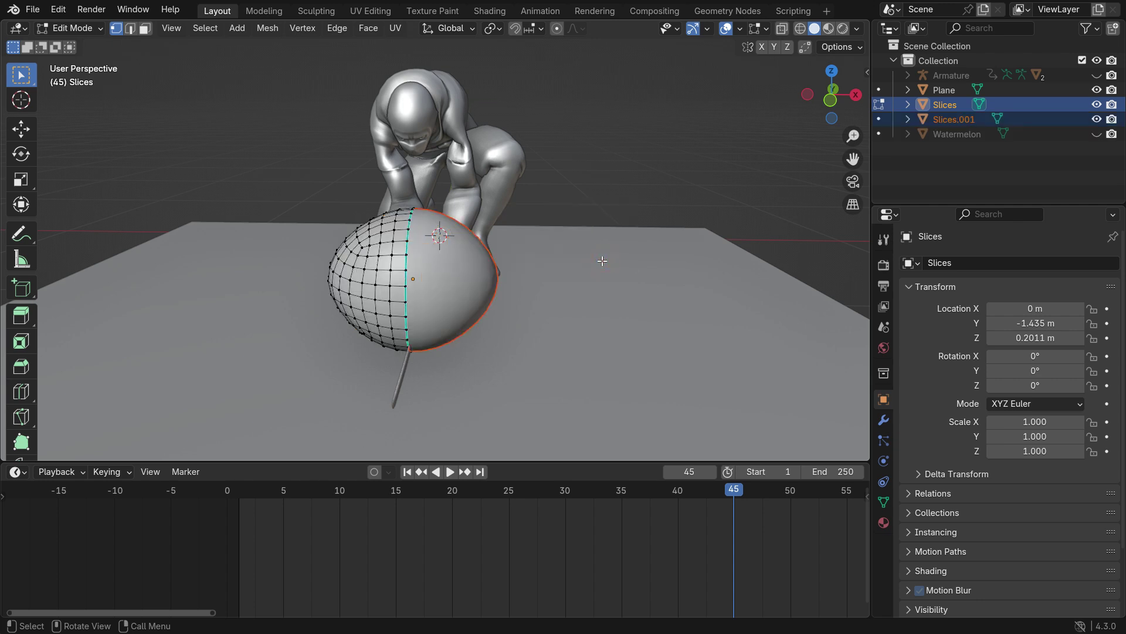
{"action": "key", "text": "Tab"}
Test-move Slices.001 and Slices apart and cancel, confirming they are separate objects
{"action": "left_click", "coordinate": [480, 297]}
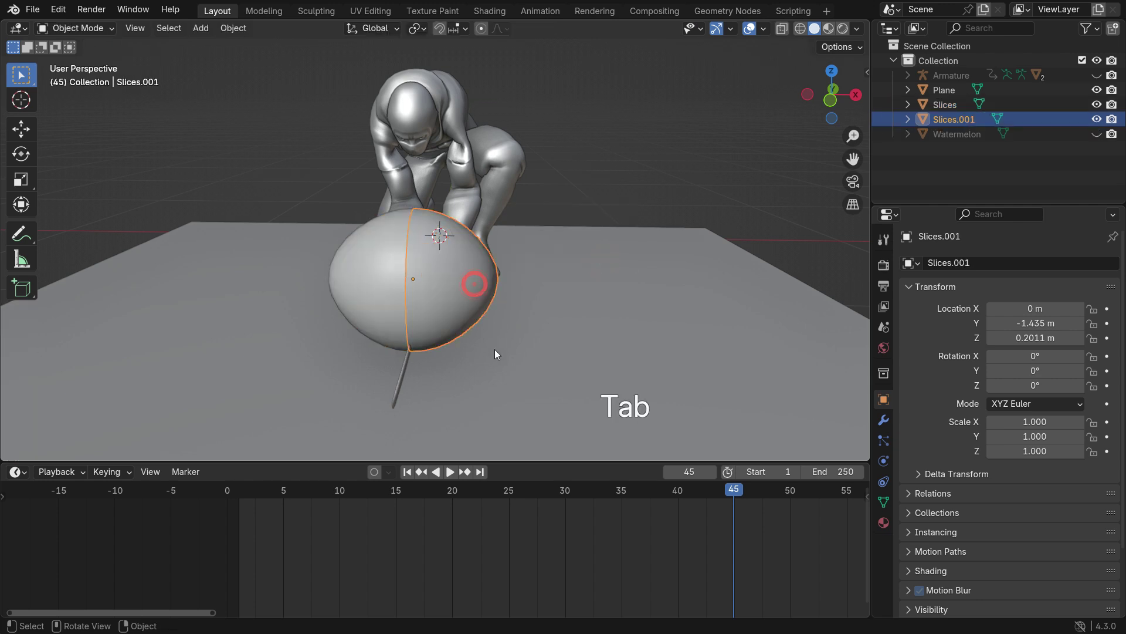
{"action": "key", "text": "g"}
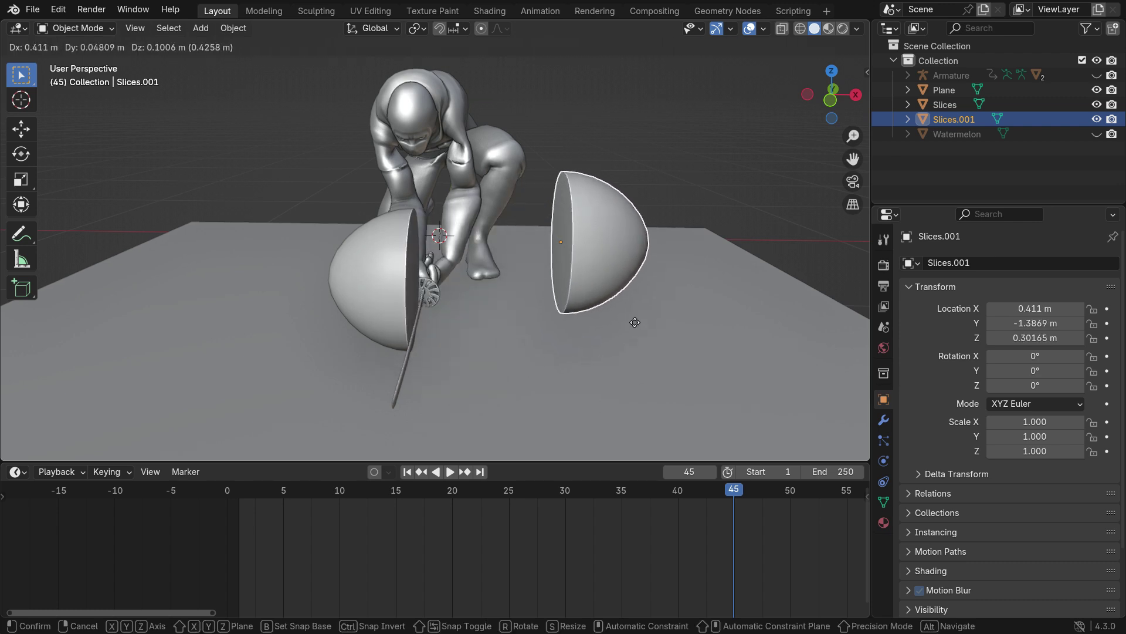
{"action": "right_click", "coordinate": [634, 322]}
{"action": "left_click", "coordinate": [393, 286]}
{"action": "key", "text": "g"}
{"action": "right_click", "coordinate": [270, 317]}
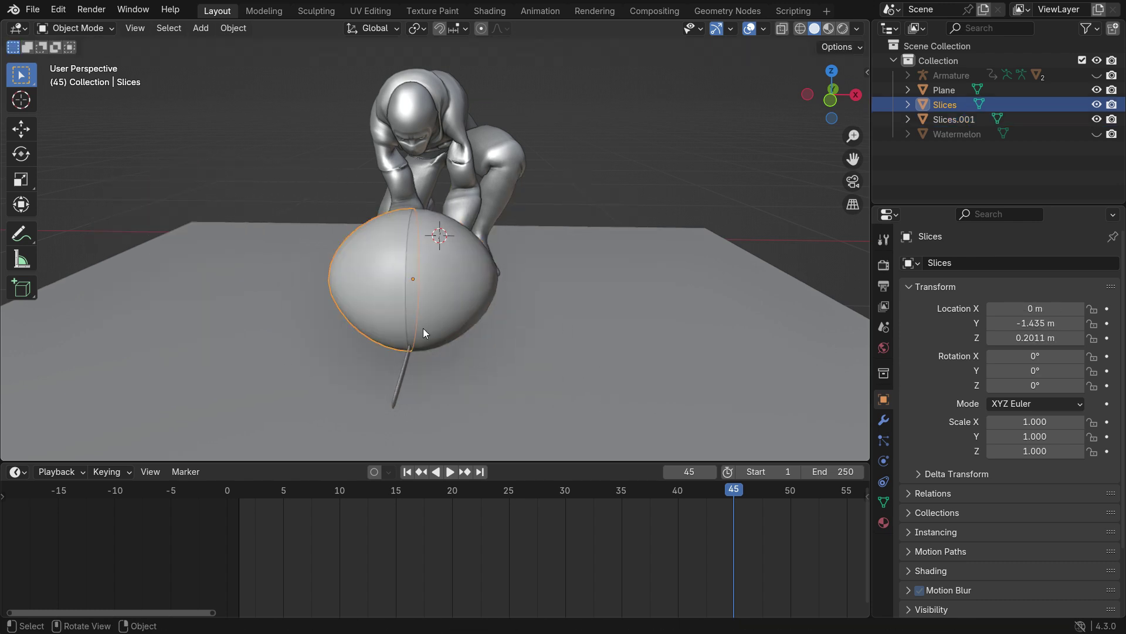
{"action": "middle_click_drag", "start_coordinate": [476, 326], "coordinate": [575, 217]}
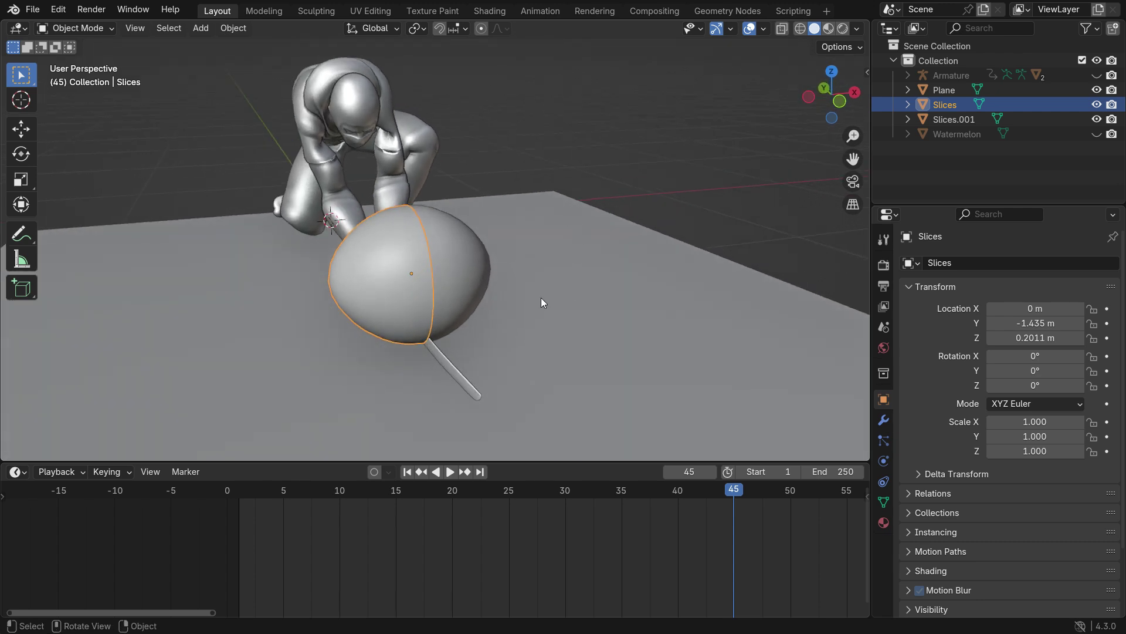
Add an Active rigid body (1 kg, Convex Hull) to Slices.001 in Physics properties
{"action": "left_click", "coordinate": [453, 267]}
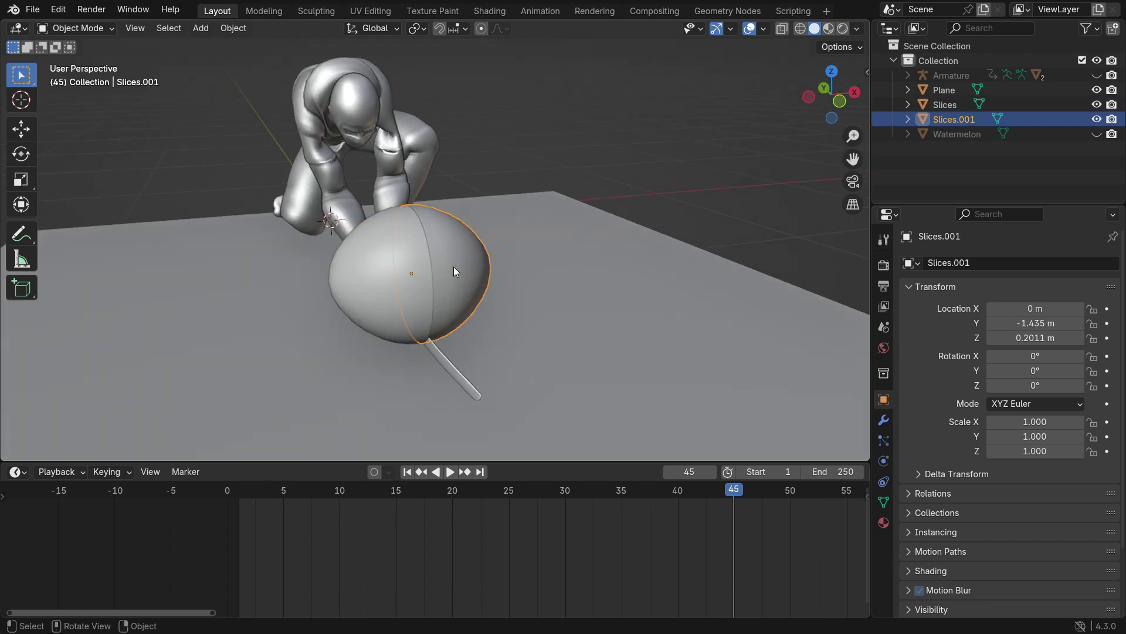
{"action": "left_click", "coordinate": [883, 461]}
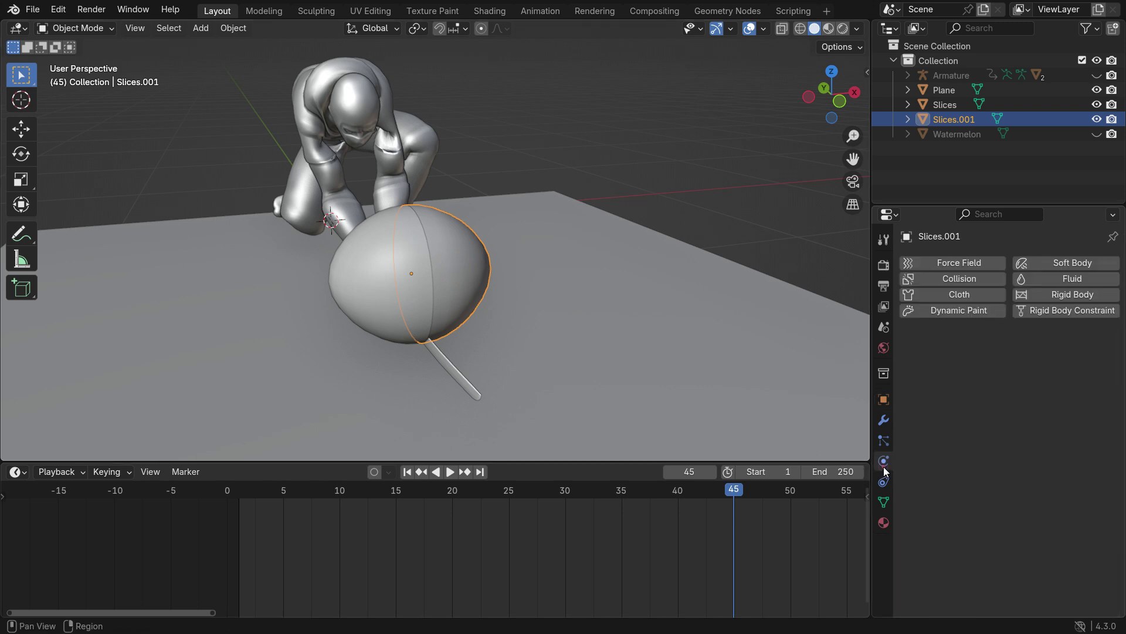
{"action": "left_click", "coordinate": [1054, 295]}
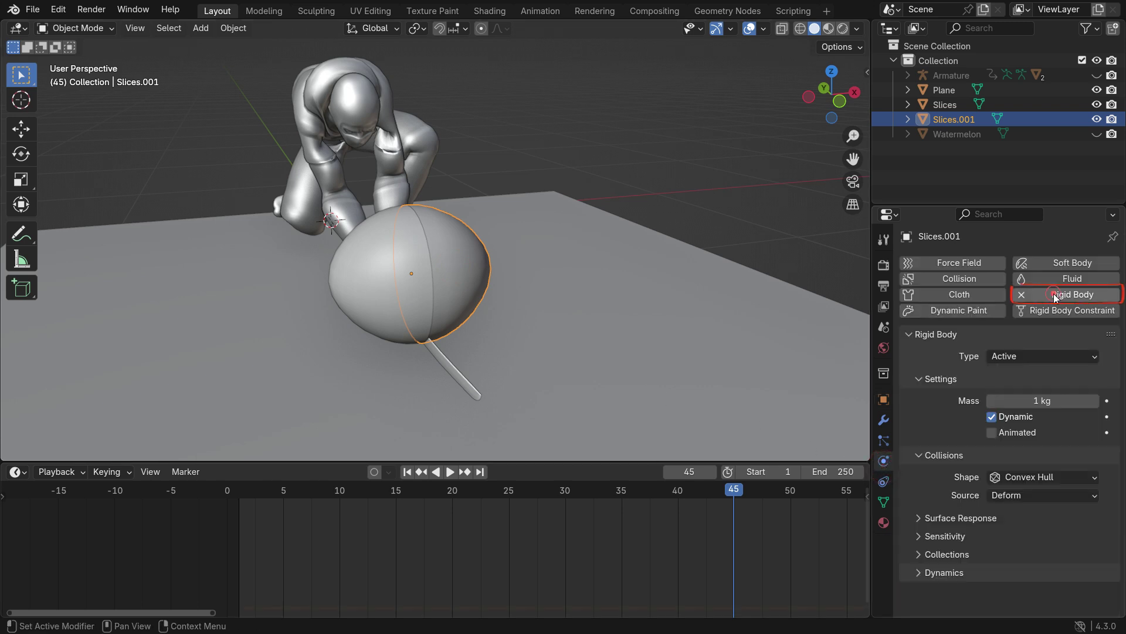
Play the simulation to watch the half fall, then return to frame 1
{"action": "left_click", "coordinate": [405, 473]}
{"action": "left_click", "coordinate": [450, 473]}
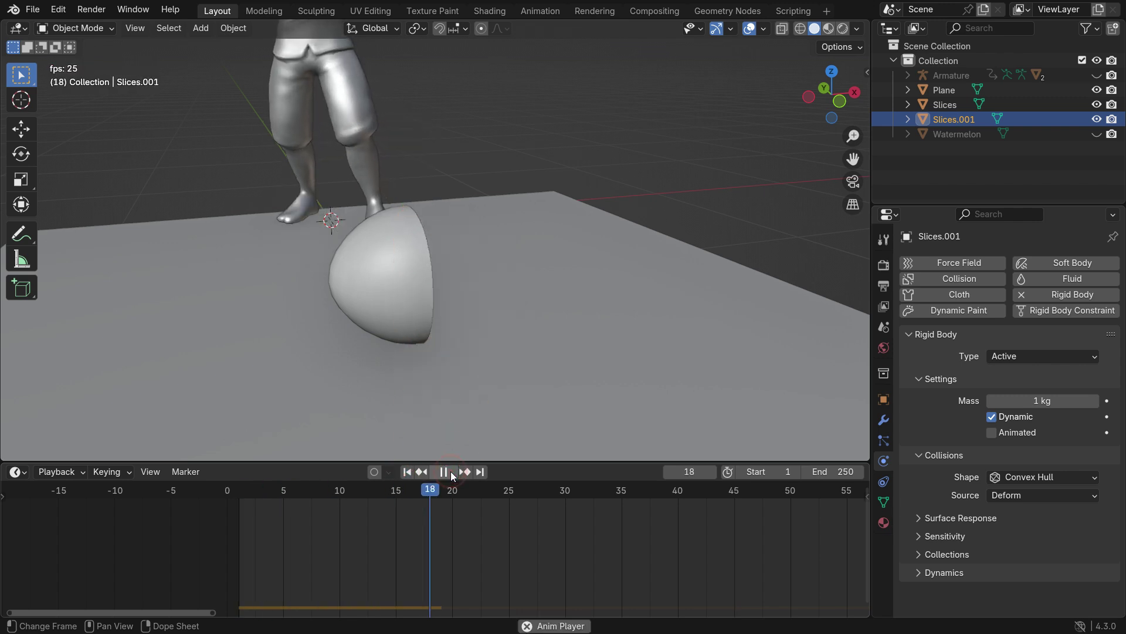
{"action": "left_click", "coordinate": [407, 473]}
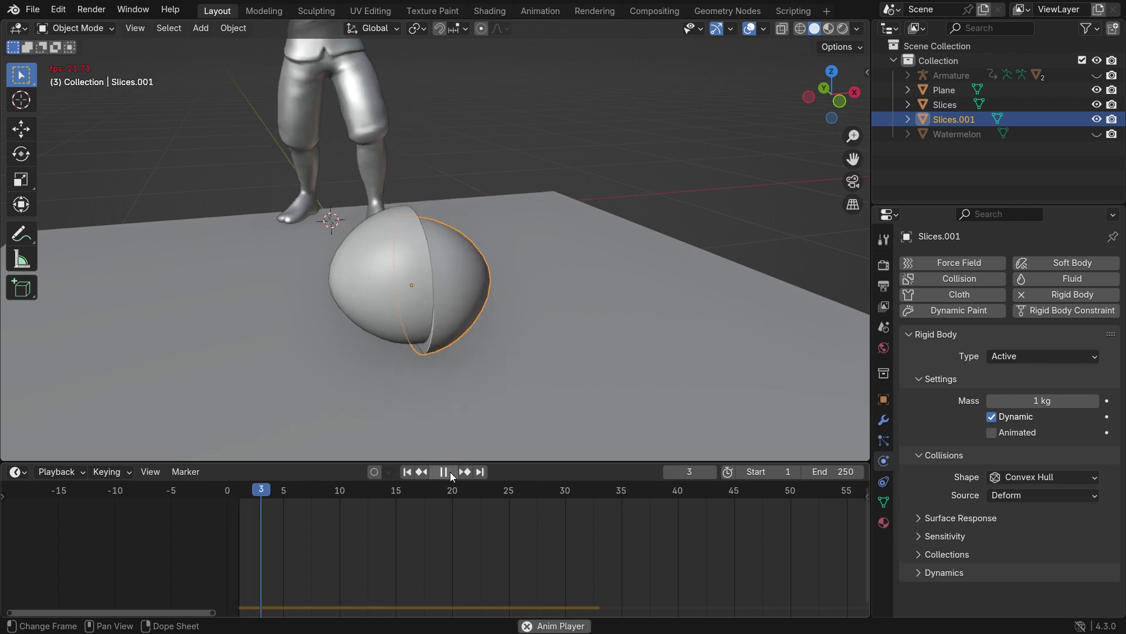
{"action": "left_click", "coordinate": [408, 472]}
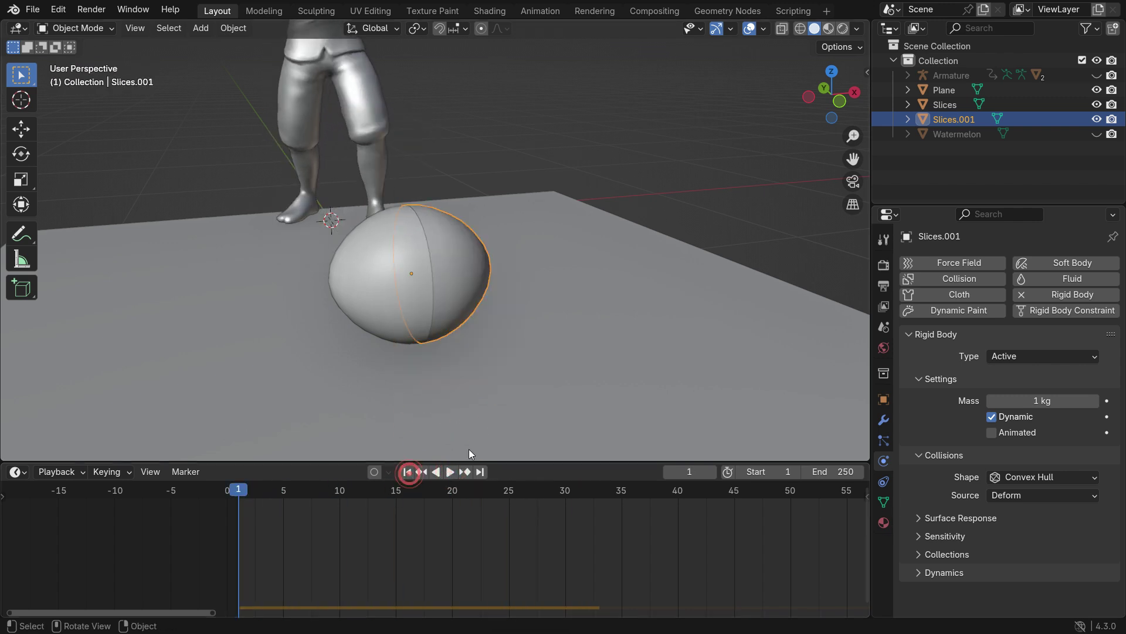
Make the ground Plane a Passive rigid body
{"action": "left_click", "coordinate": [602, 329]}
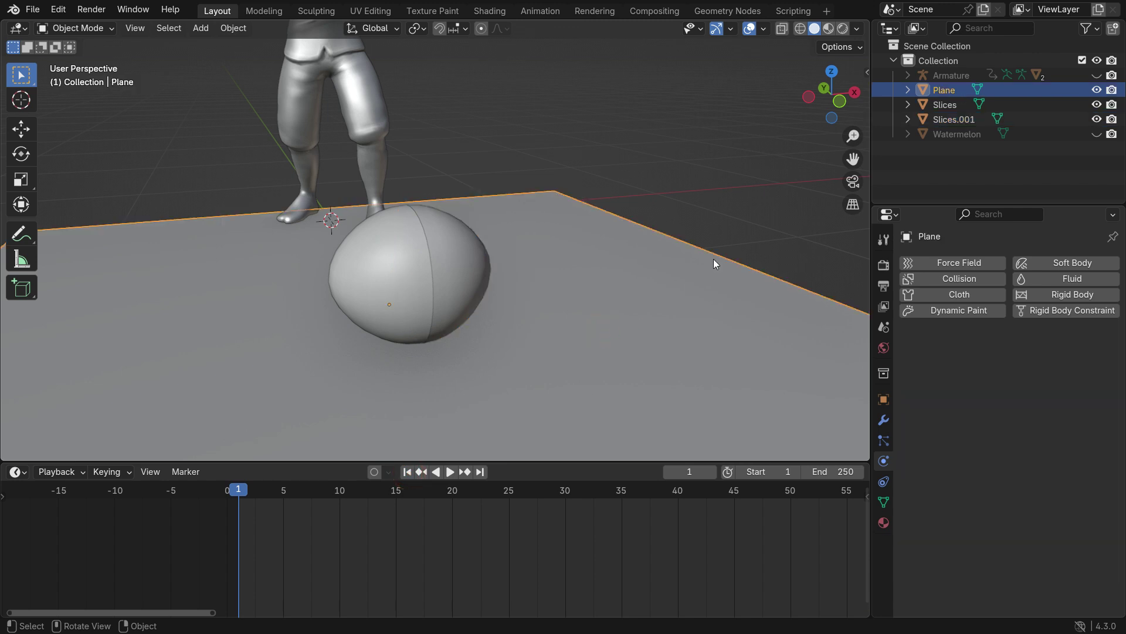
{"action": "left_click", "coordinate": [1048, 294]}
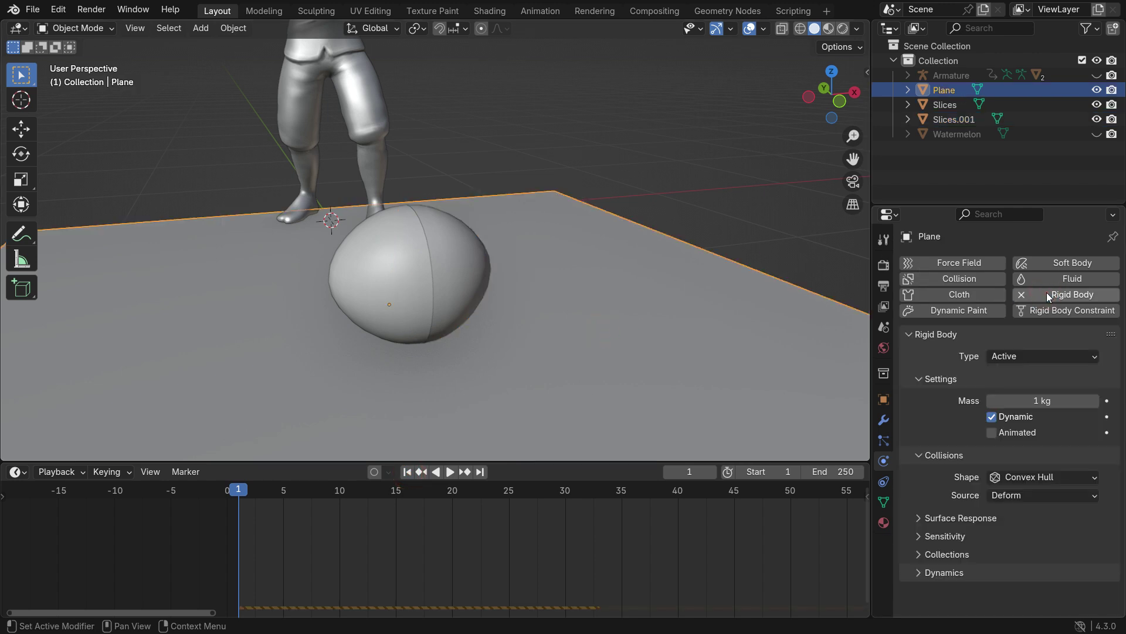
{"action": "left_click", "coordinate": [1030, 353]}
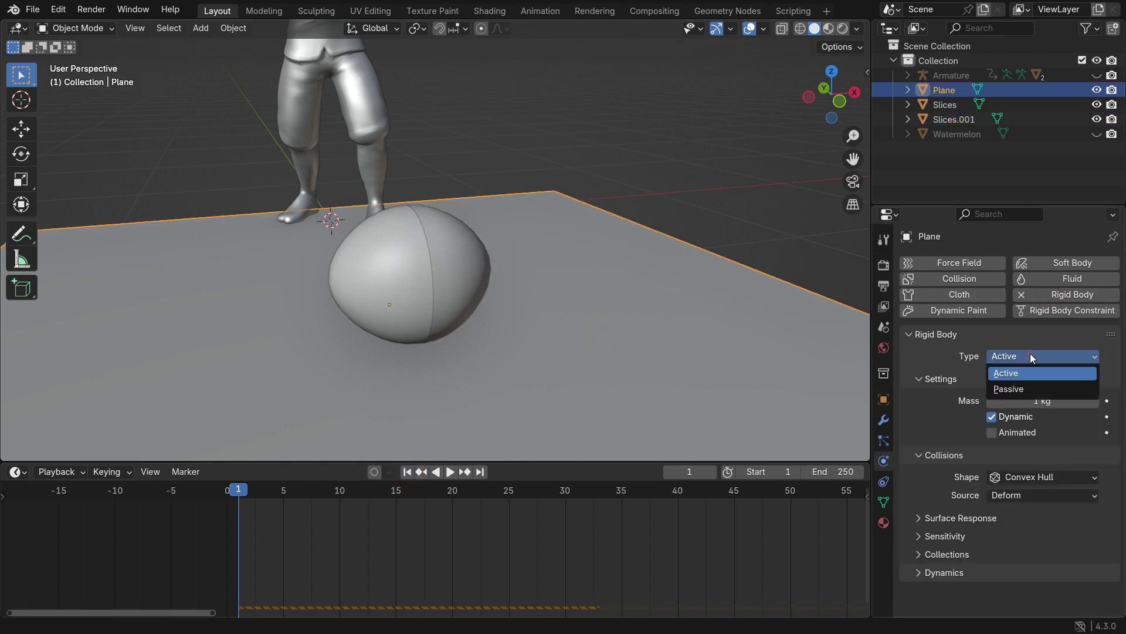
{"action": "left_click", "coordinate": [1044, 388]}
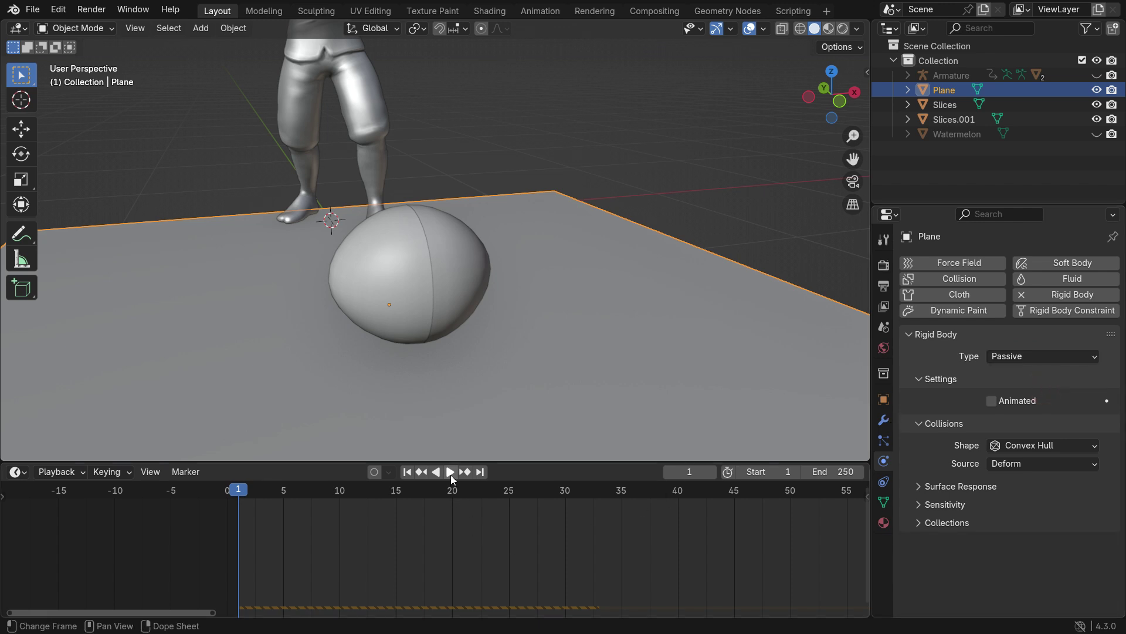
Replay the animation from frame 1 to test the landing, then select Slices.001
{"action": "left_click", "coordinate": [450, 474]}
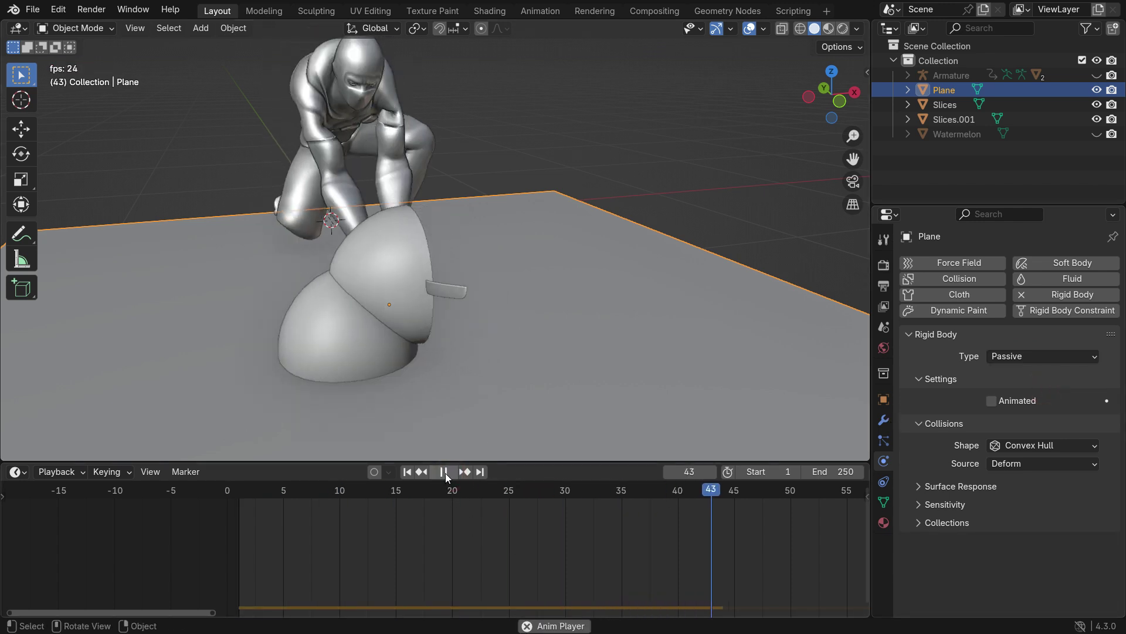
{"action": "left_click", "coordinate": [444, 472]}
{"action": "left_click", "coordinate": [407, 472]}
{"action": "left_click", "coordinate": [447, 471]}
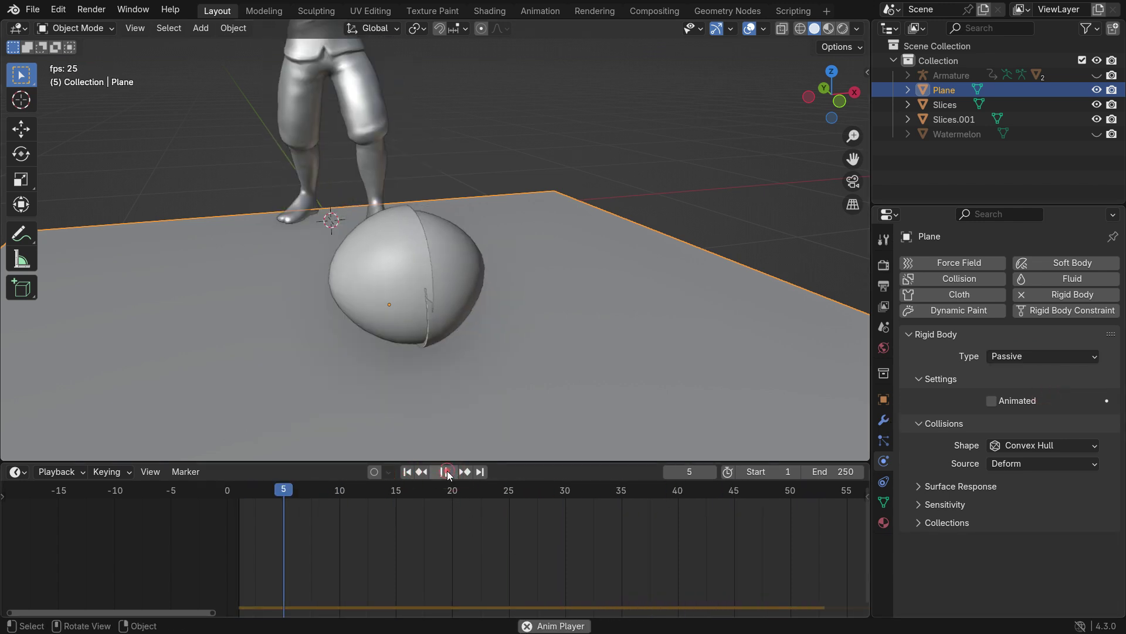
{"action": "left_click", "coordinate": [447, 471]}
{"action": "left_click", "coordinate": [407, 472]}
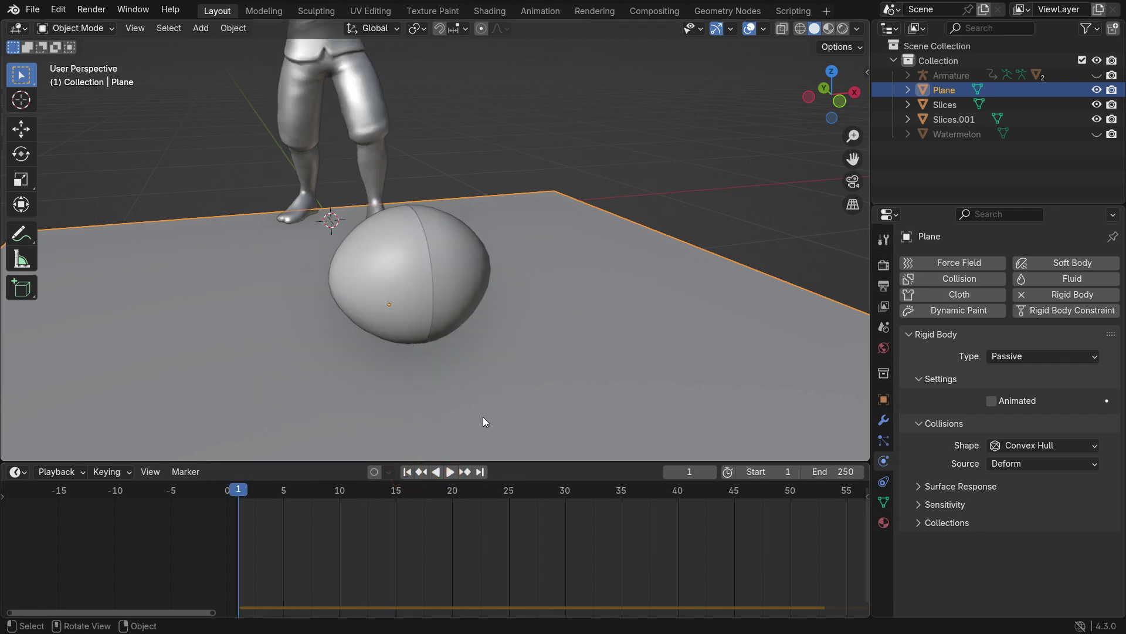
{"action": "left_click", "coordinate": [448, 261]}
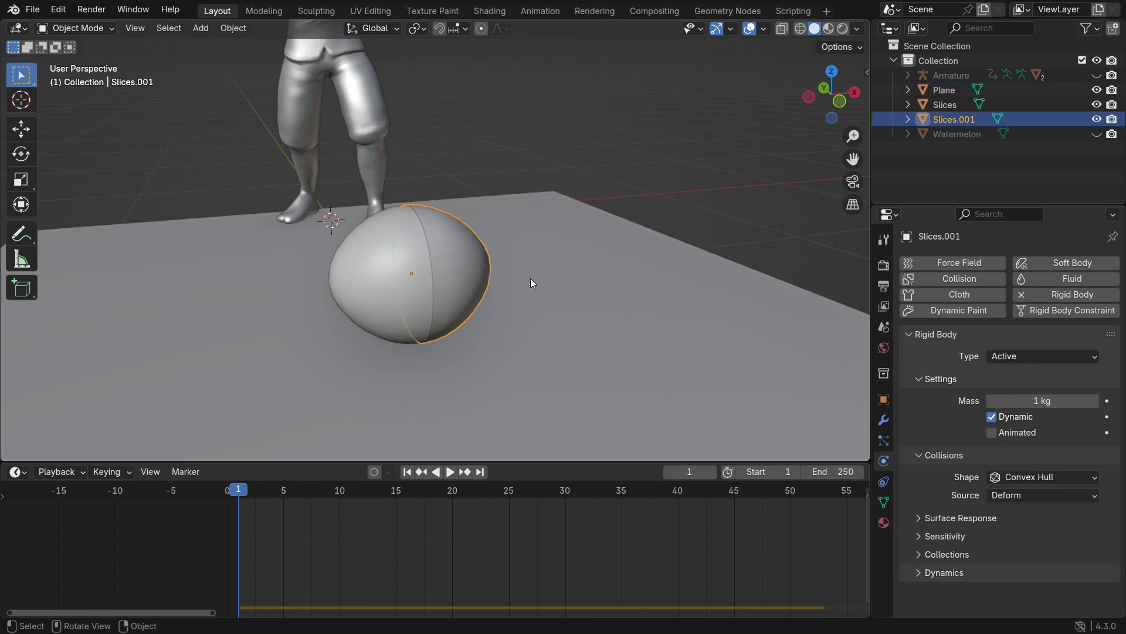
From the front view, set Slices.001's origin to Center of Mass (Surface) and play the fall
{"action": "key", "text": "KP_1"}
{"action": "scroll", "coordinate": [423, 257], "scroll_direction": "up", "scroll_amount": 3}
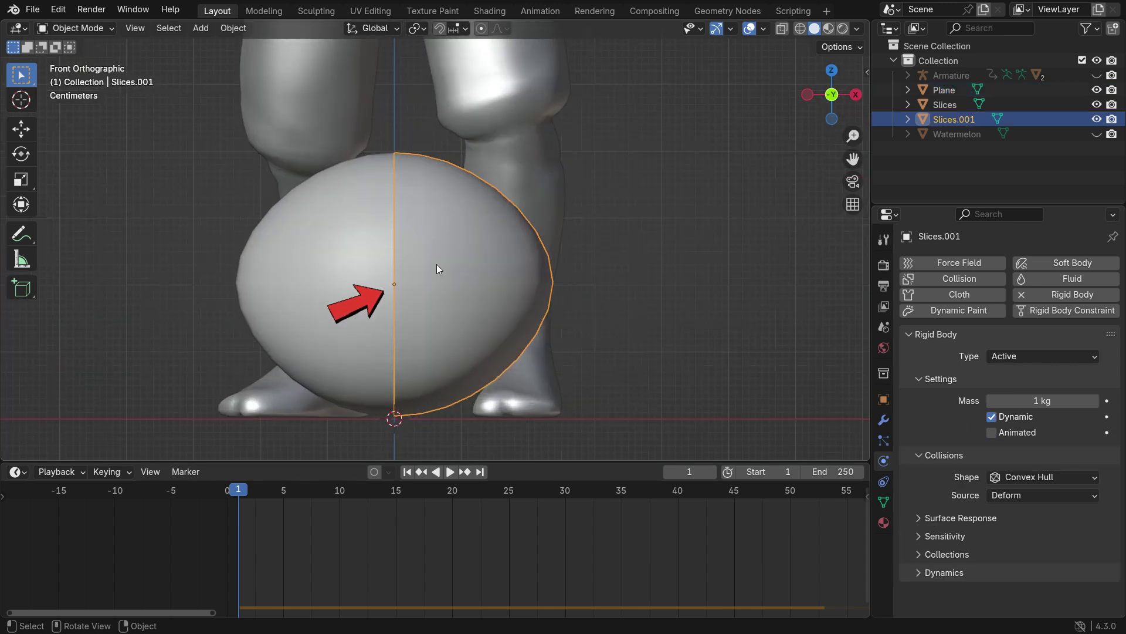
{"action": "right_click", "coordinate": [437, 265]}
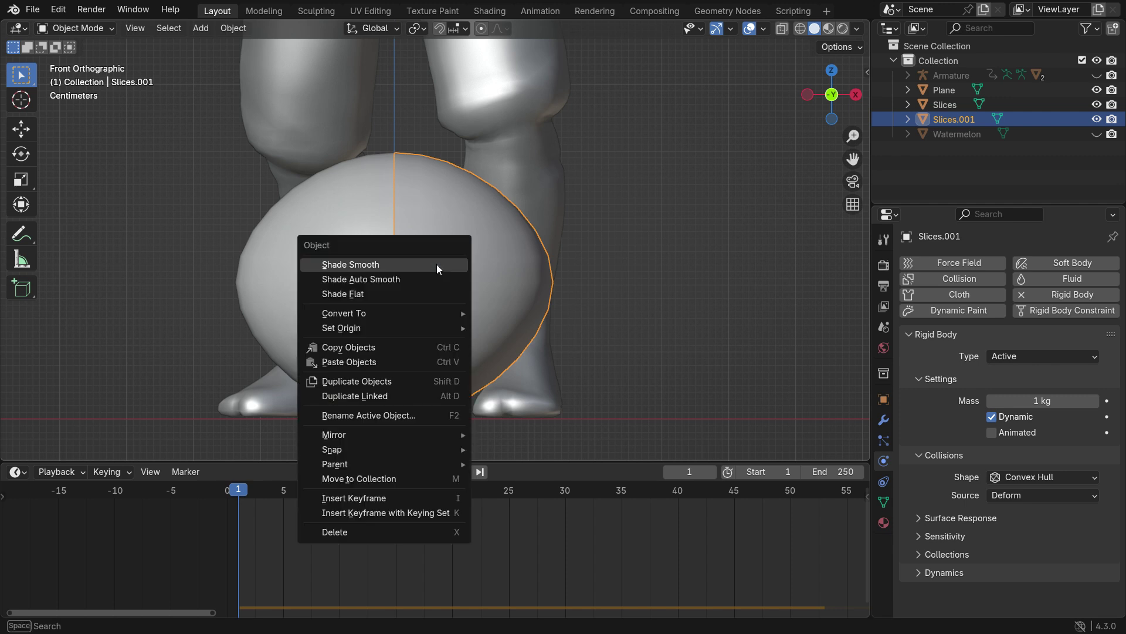
{"action": "mouse_move", "coordinate": [439, 327]}
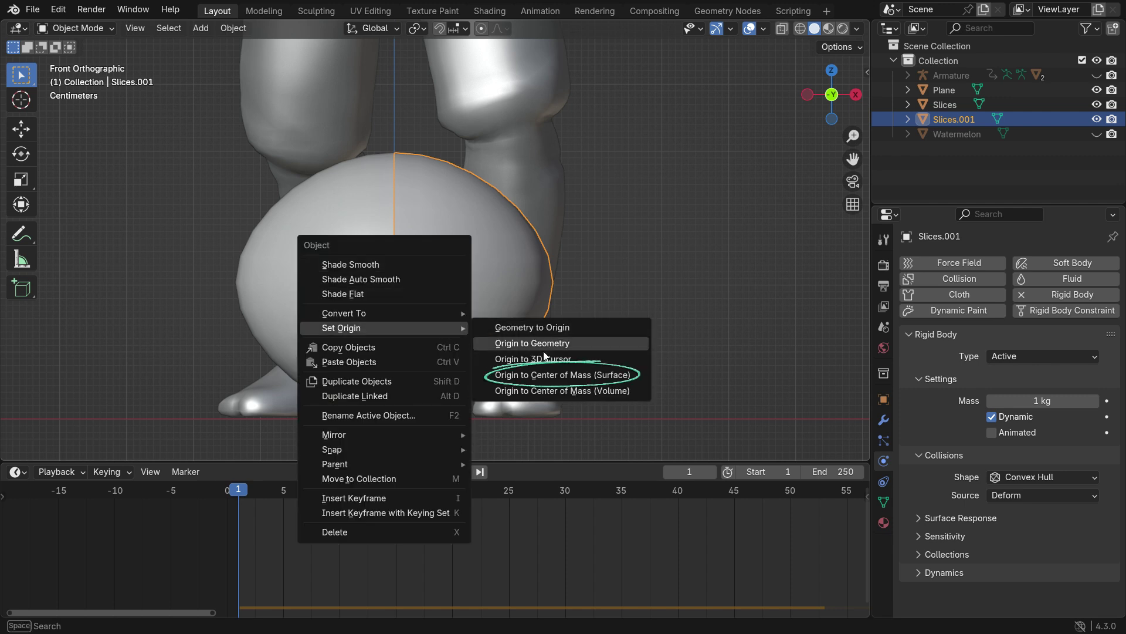
{"action": "left_click", "coordinate": [600, 378]}
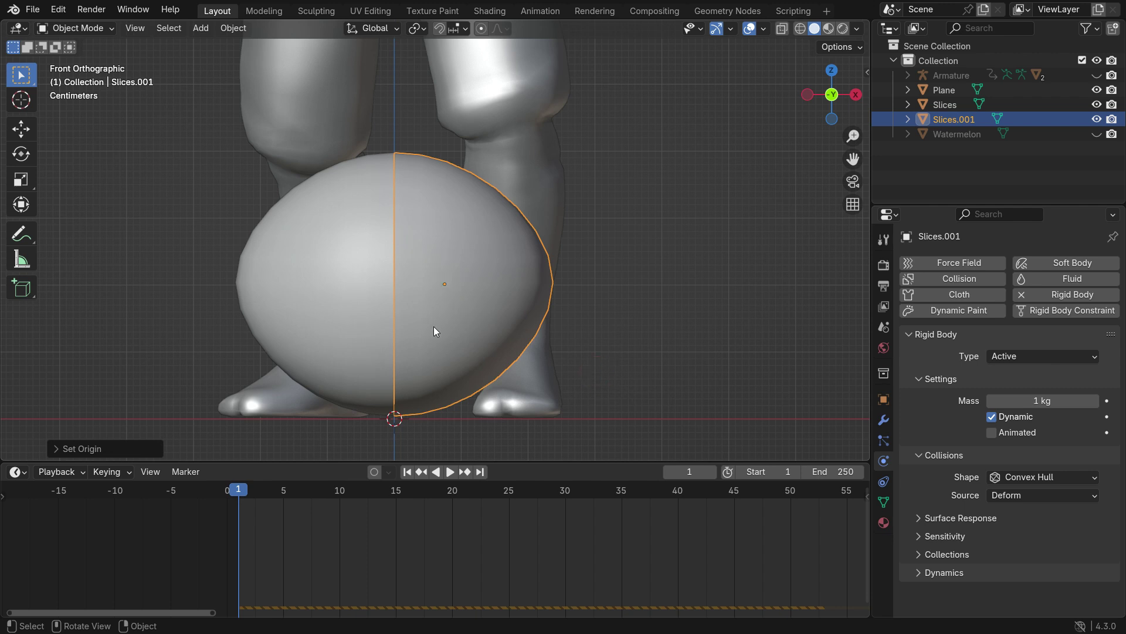
{"action": "scroll", "coordinate": [377, 234], "scroll_direction": "down", "scroll_amount": 4}
{"action": "left_click", "coordinate": [451, 472]}
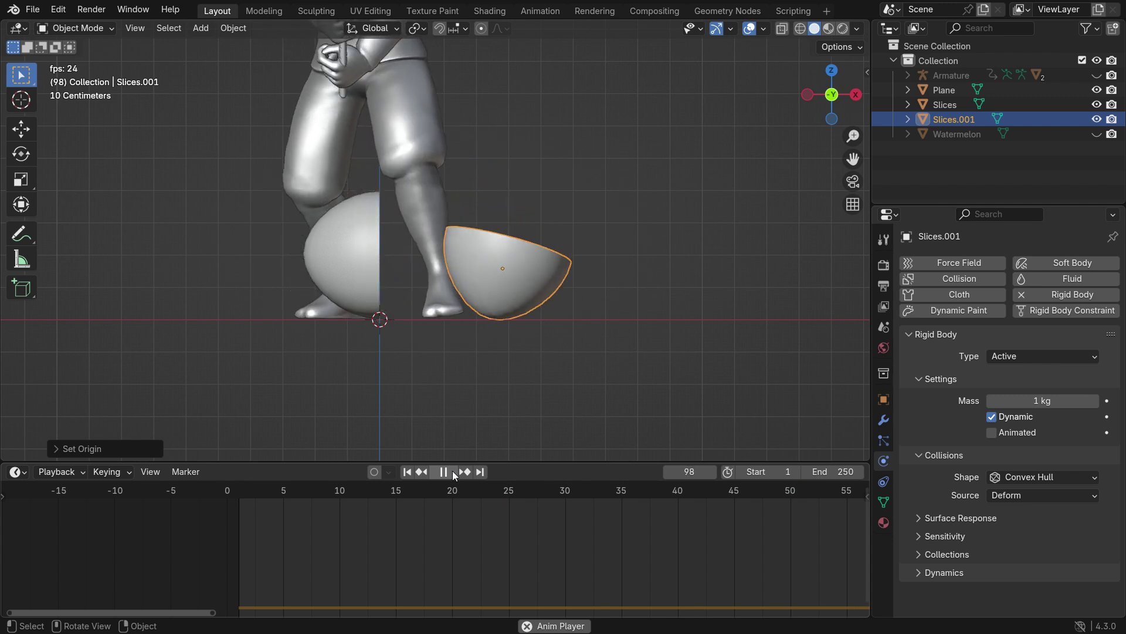
Orbit to a perspective view and replay the simulation from frame 1
{"action": "left_click", "coordinate": [451, 472]}
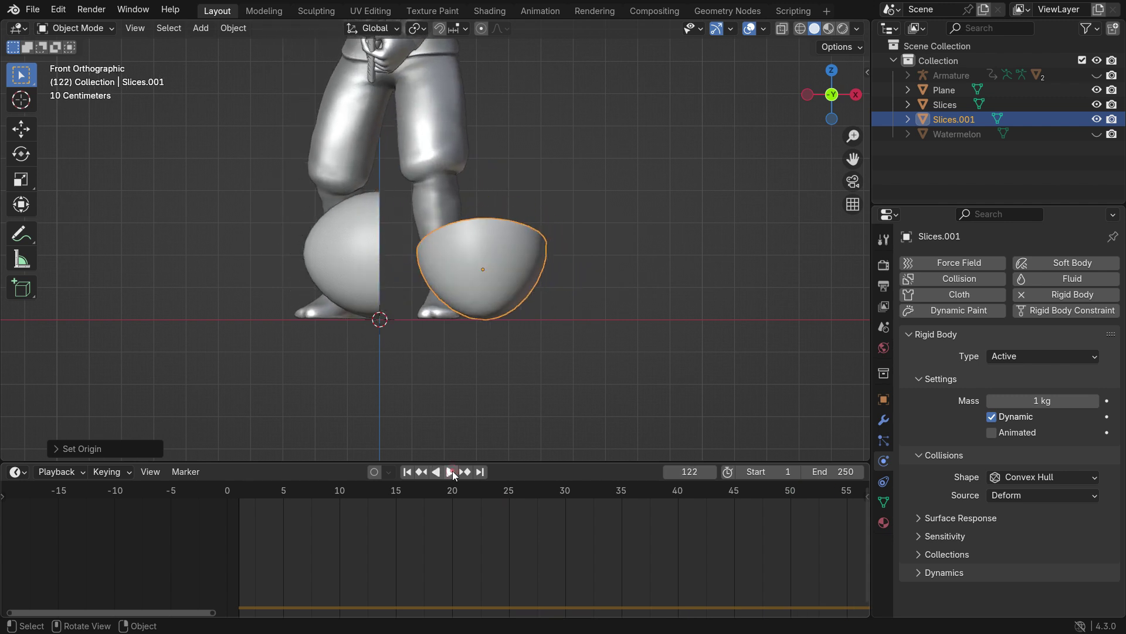
{"action": "left_click", "coordinate": [407, 472]}
{"action": "middle_click_drag", "start_coordinate": [418, 280], "coordinate": [472, 325]}
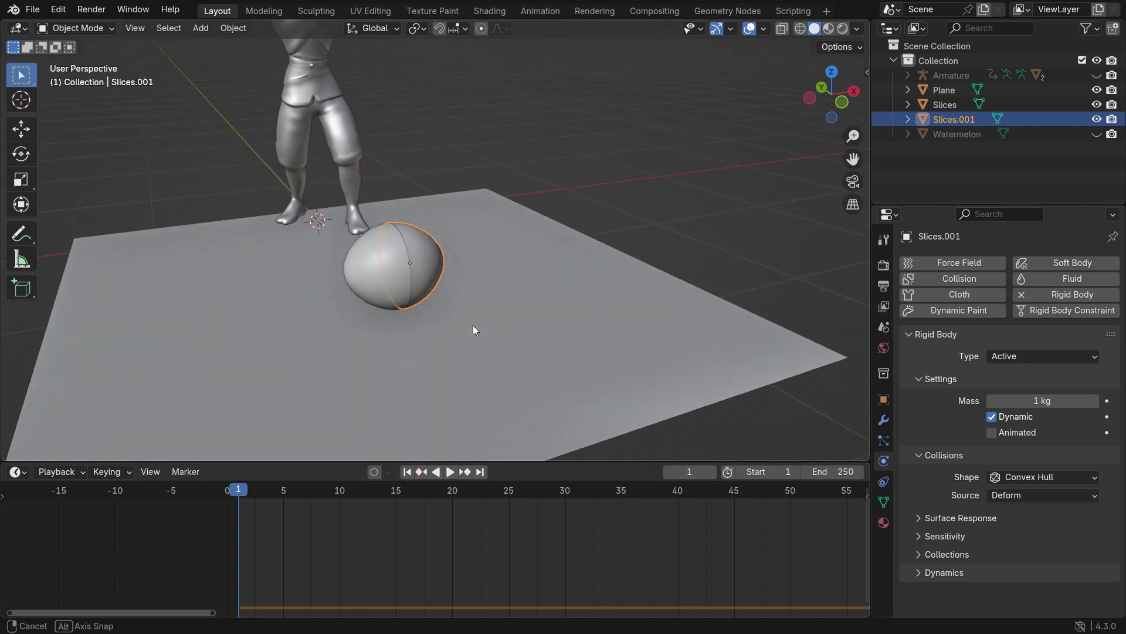
{"action": "left_click", "coordinate": [452, 473]}
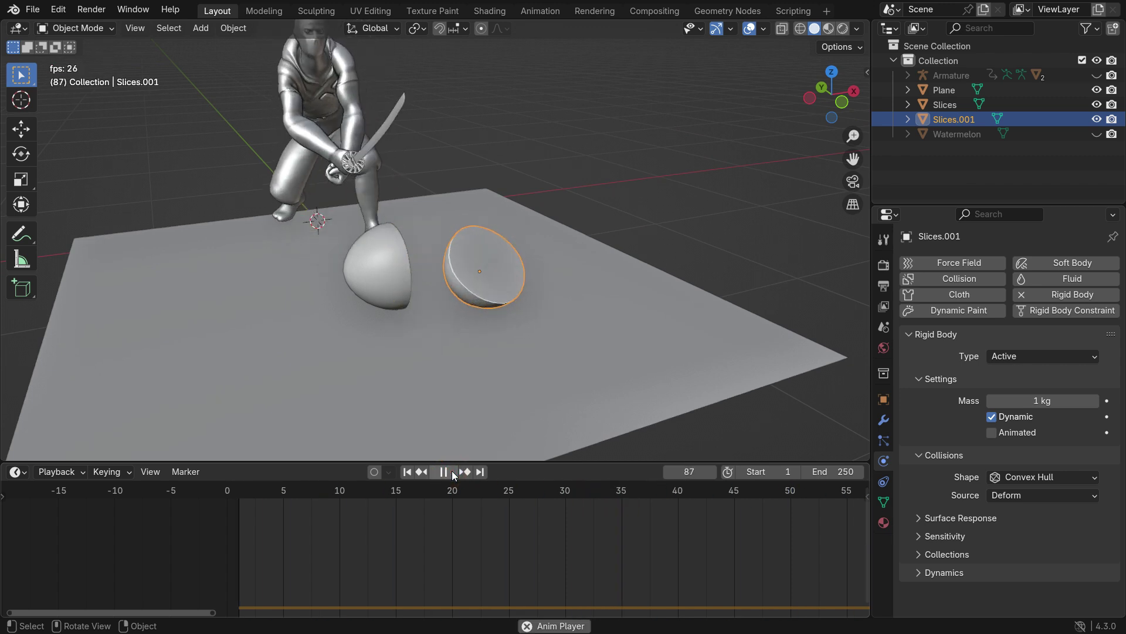
{"action": "left_click", "coordinate": [444, 471]}
{"action": "left_click", "coordinate": [405, 473]}
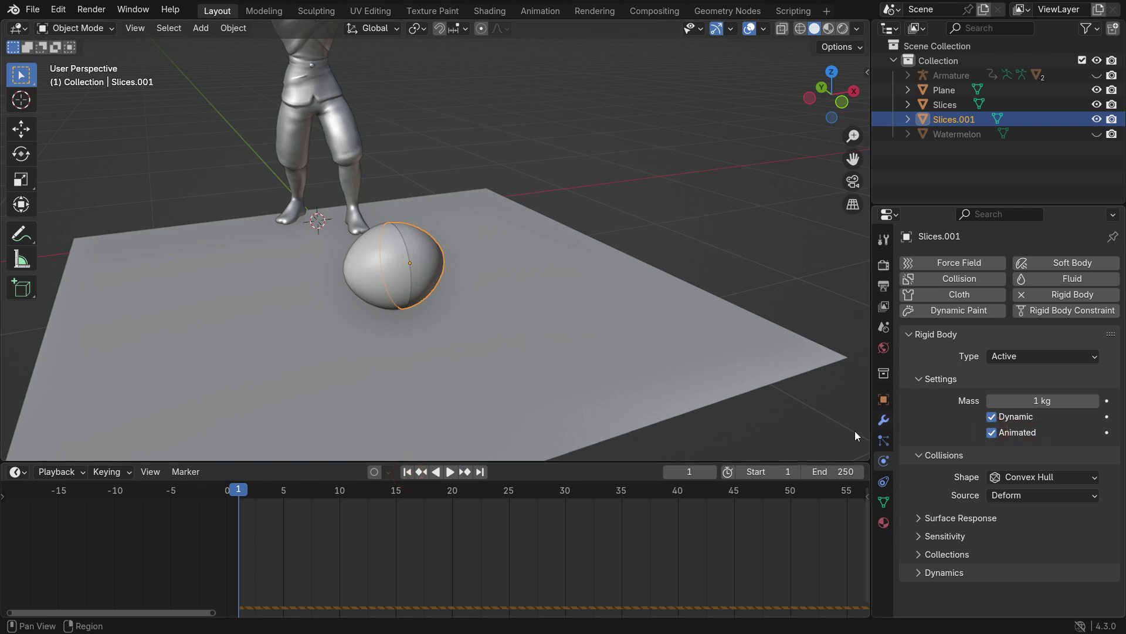
Play once more, then scrub the timeline back to frame 42 where the sword meets the melon
{"action": "left_click", "coordinate": [450, 472]}
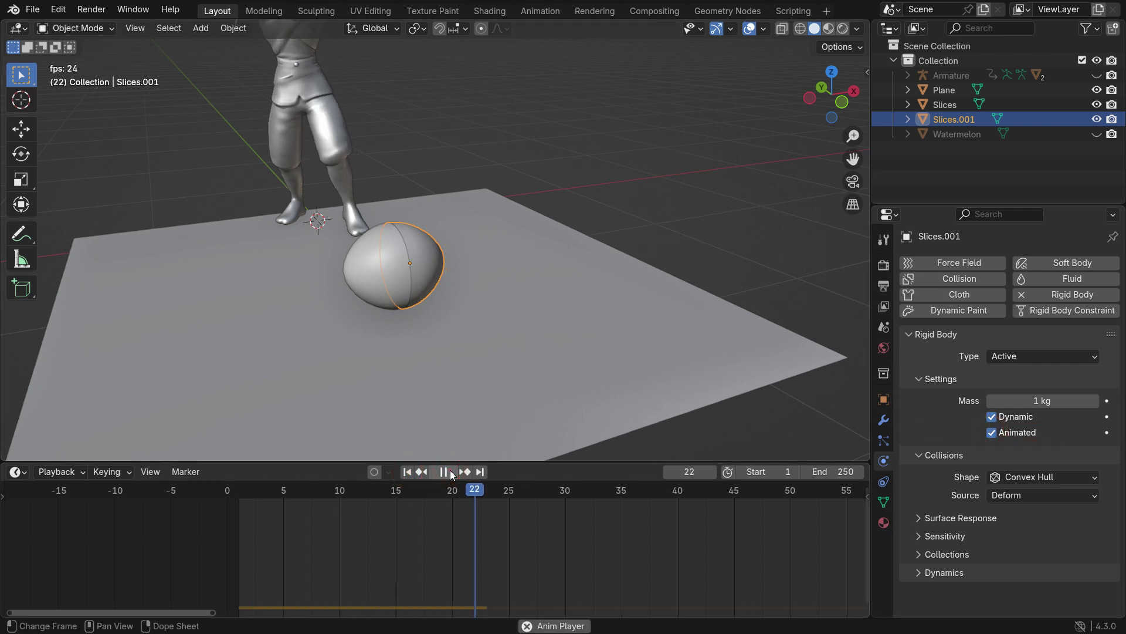
{"action": "left_click", "coordinate": [450, 471]}
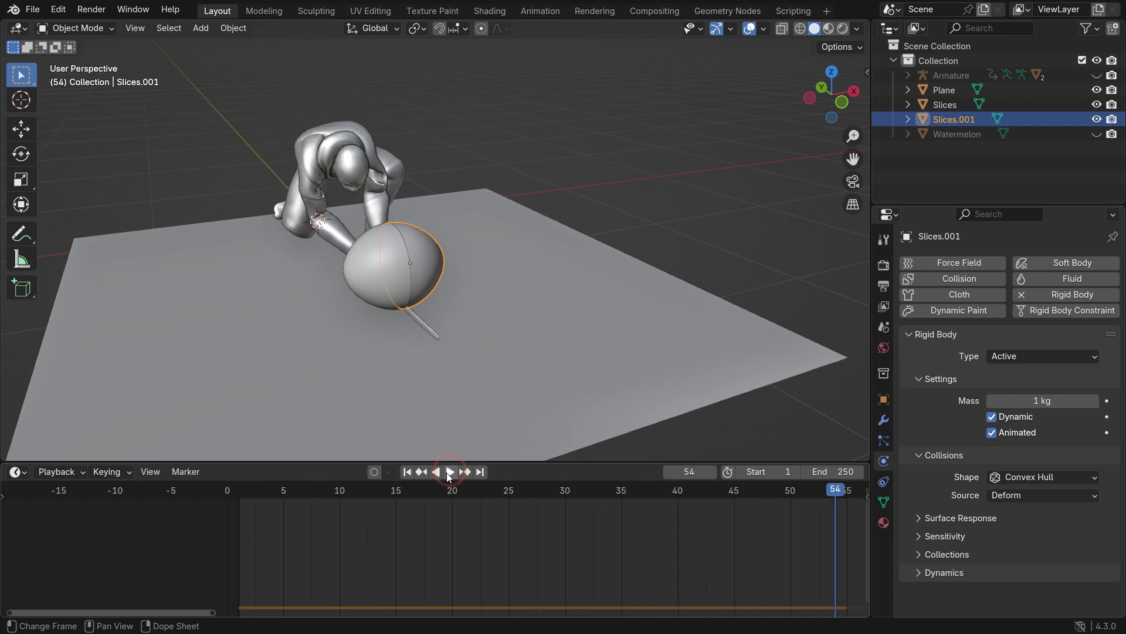
{"action": "scroll", "coordinate": [540, 533], "scroll_direction": "down", "scroll_amount": 3}
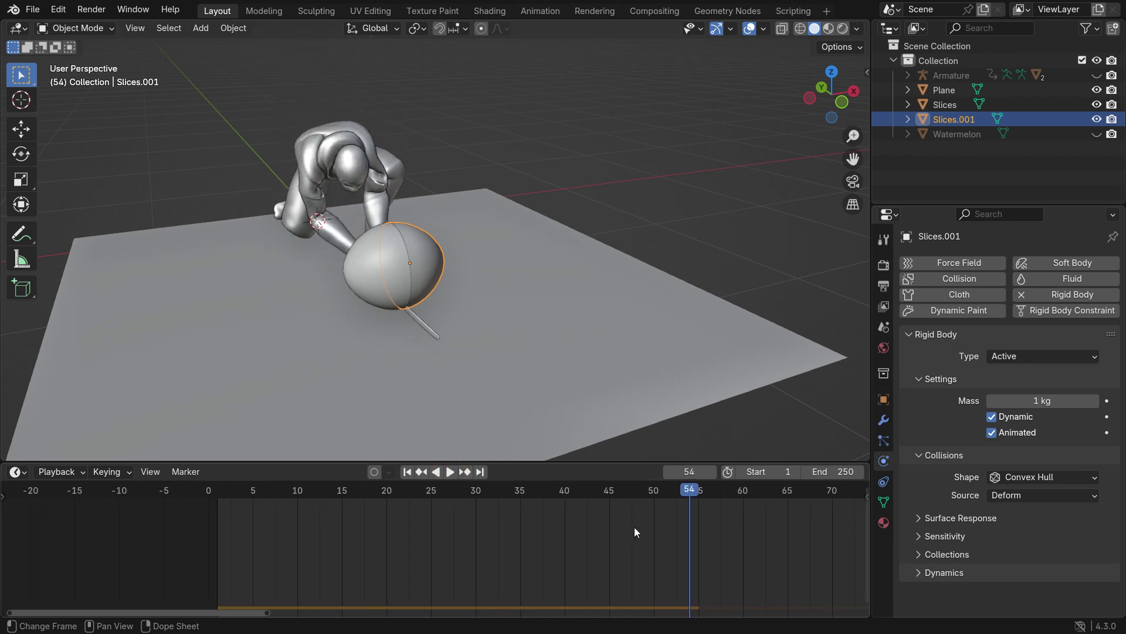
{"action": "left_click_drag", "start_coordinate": [684, 493], "coordinate": [583, 521]}
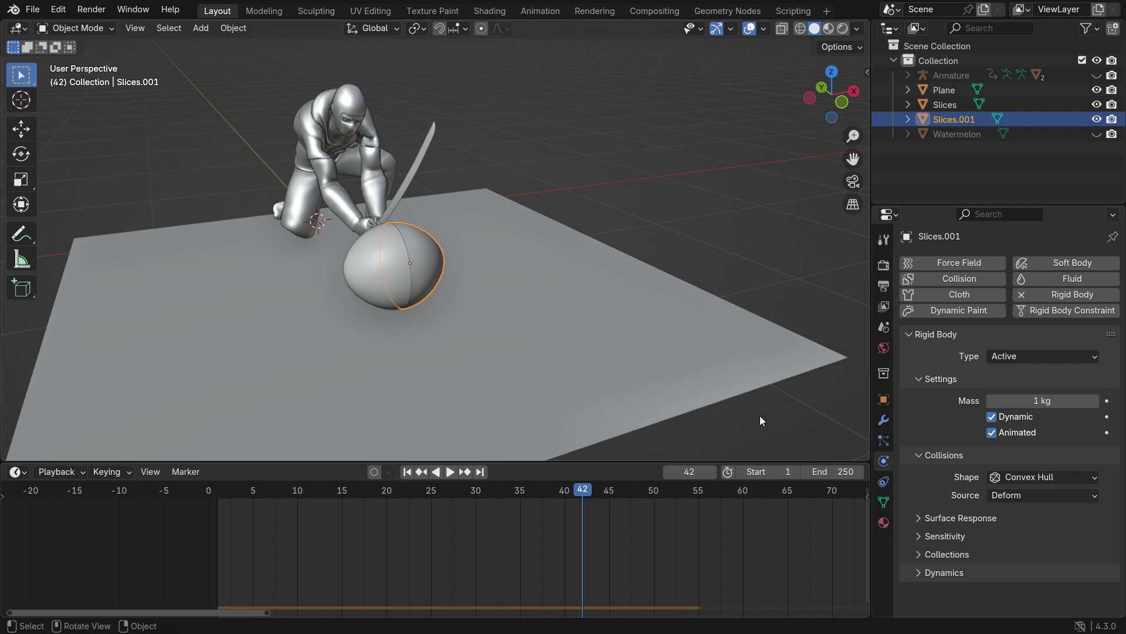
Keyframe Slices.001's Animated on at frame 42 and off at frame 43
{"action": "left_click", "coordinate": [1106, 435]}
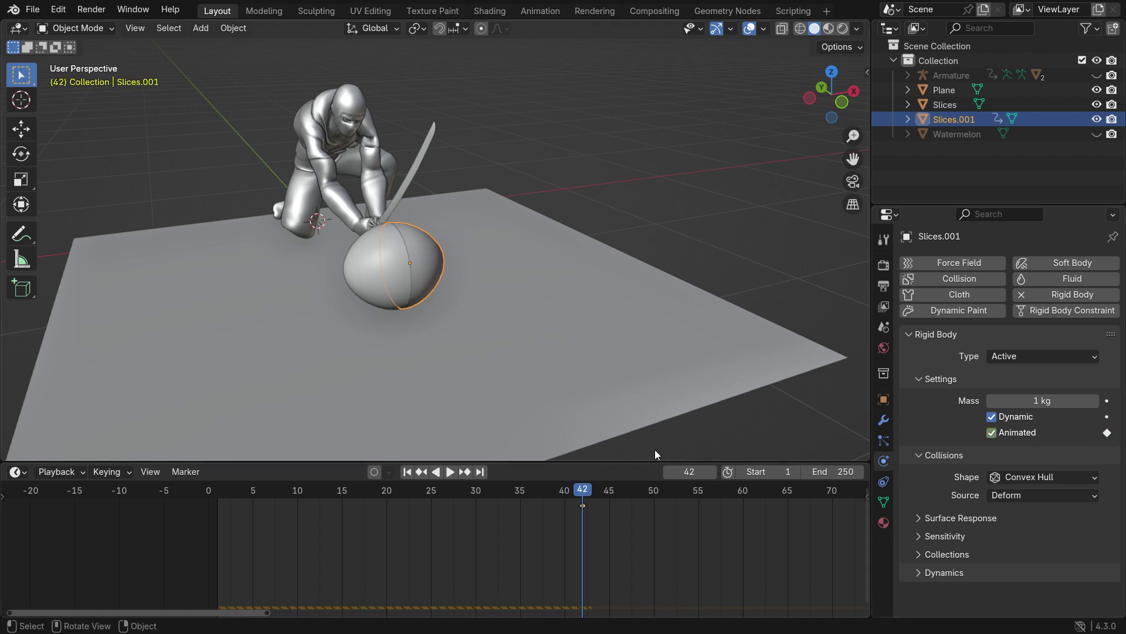
{"action": "left_click", "coordinate": [712, 471]}
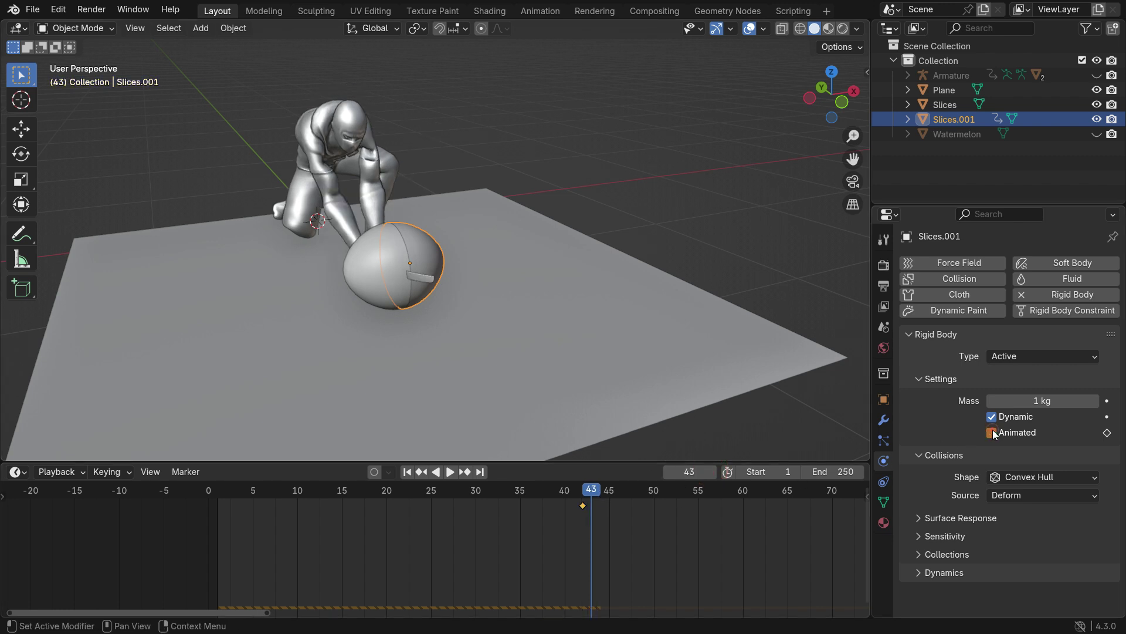
{"action": "left_click", "coordinate": [1106, 433]}
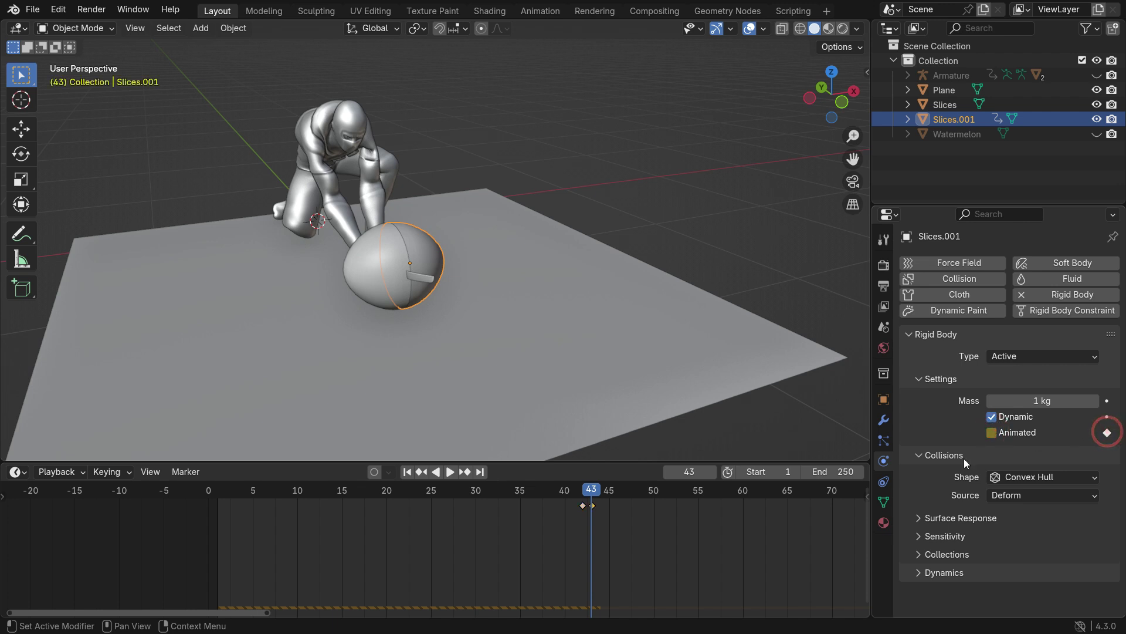
Play the animation from frame 1 twice to check the half drops after the cut
{"action": "left_click", "coordinate": [407, 471]}
{"action": "left_click", "coordinate": [450, 472]}
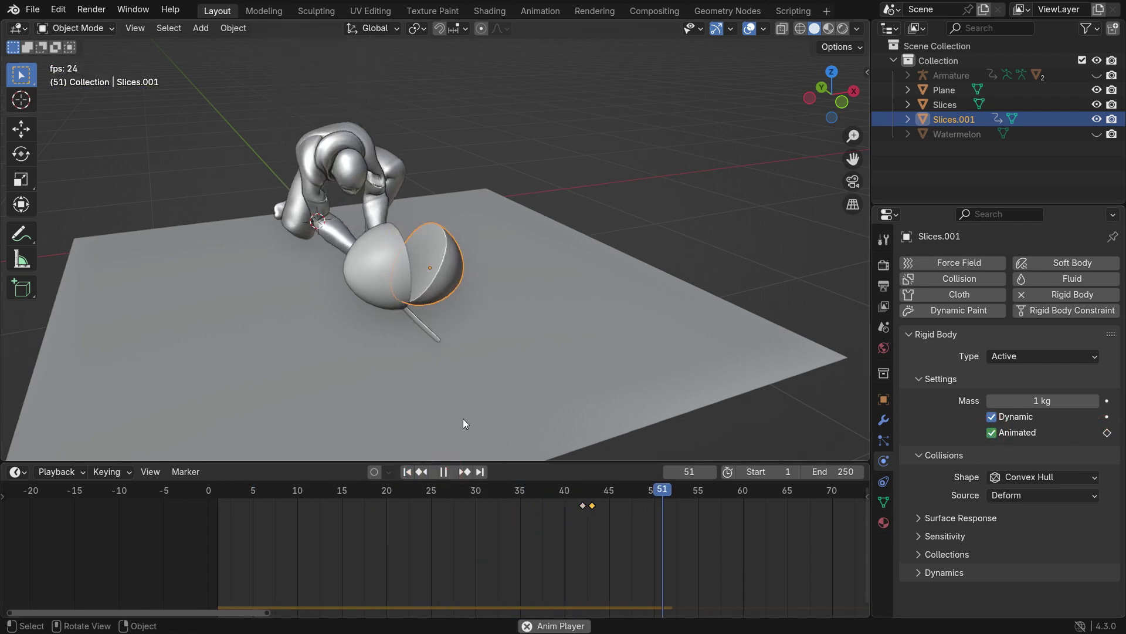
{"action": "left_click", "coordinate": [445, 472]}
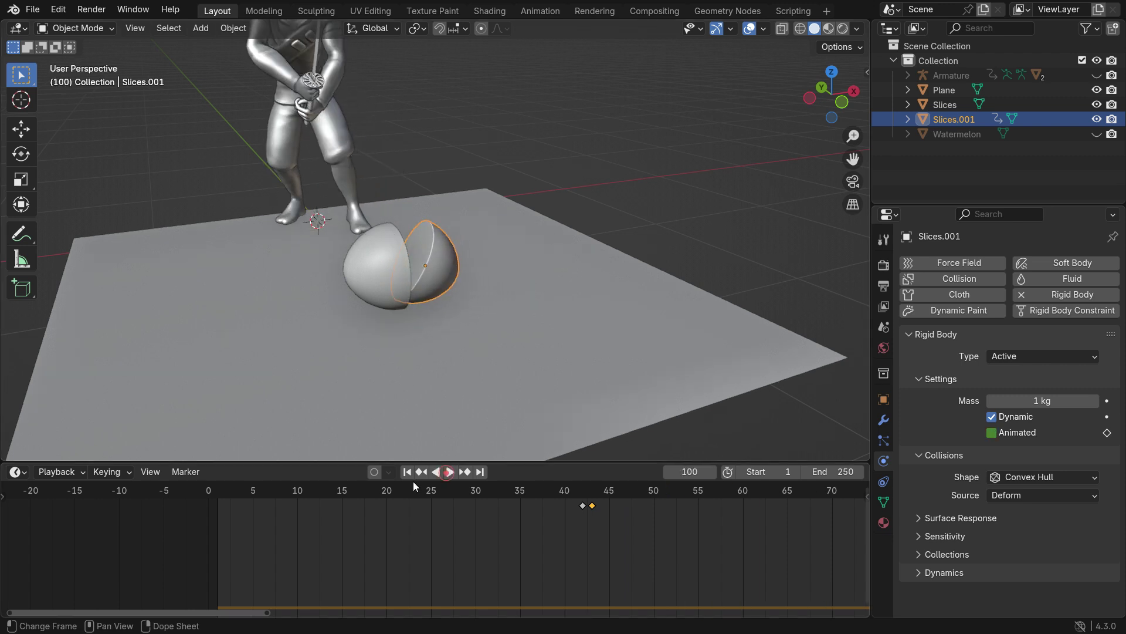
{"action": "left_click", "coordinate": [407, 471]}
{"action": "left_click", "coordinate": [448, 471]}
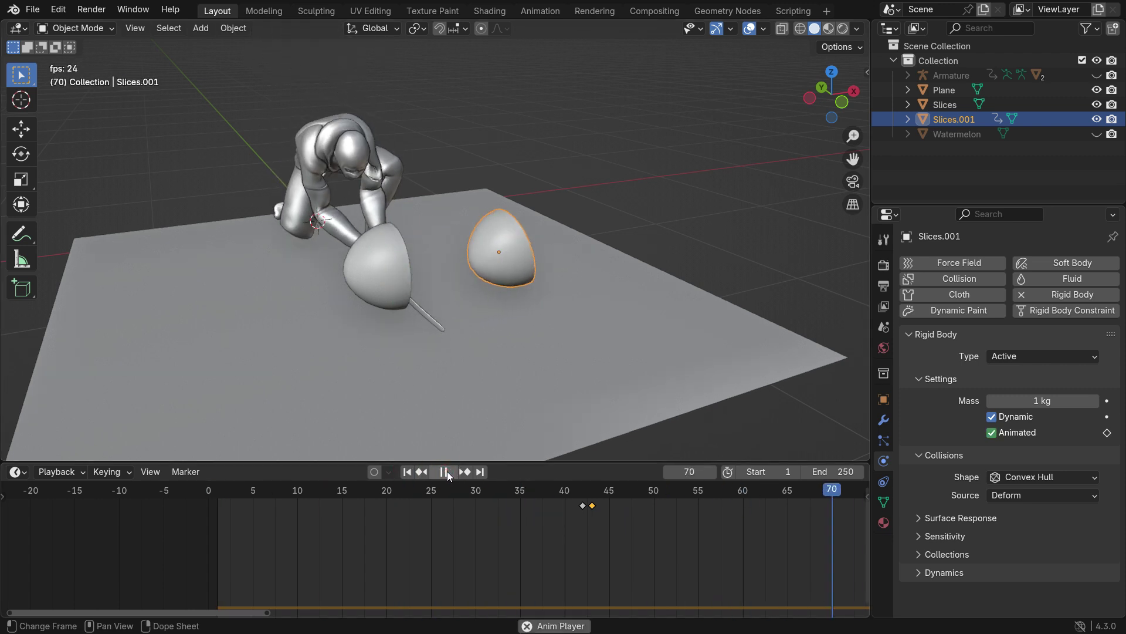
{"action": "left_click", "coordinate": [446, 472]}
{"action": "middle_click_drag", "start_coordinate": [499, 376], "coordinate": [442, 375]}
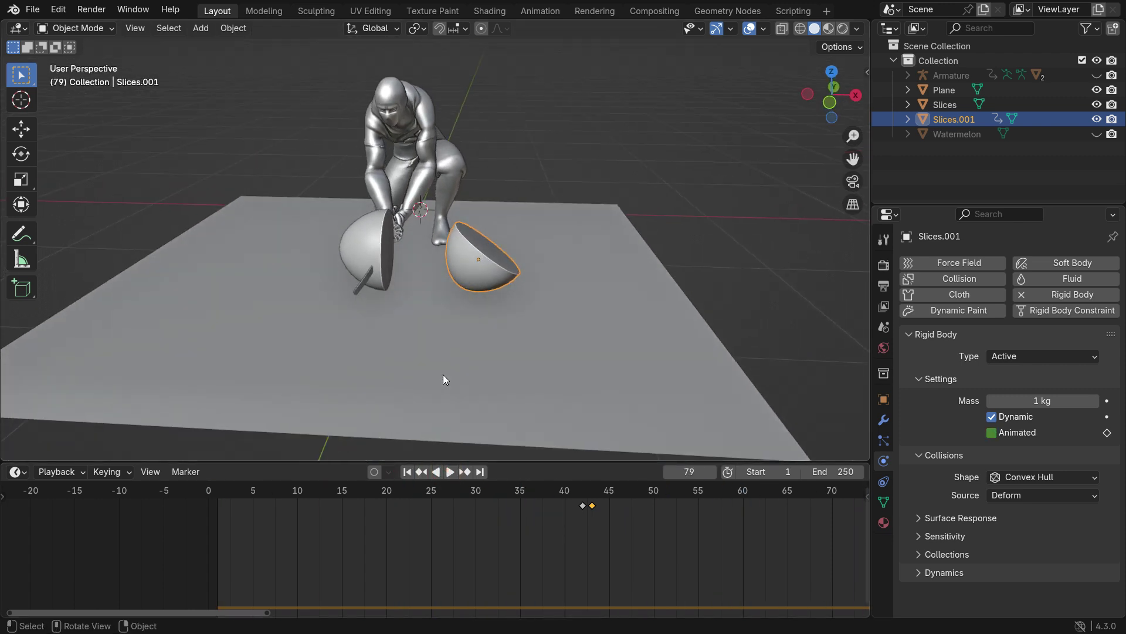
{"action": "key", "text": "shift+Left"}
{"action": "scroll", "coordinate": [358, 219], "scroll_direction": "up", "scroll_amount": 2}
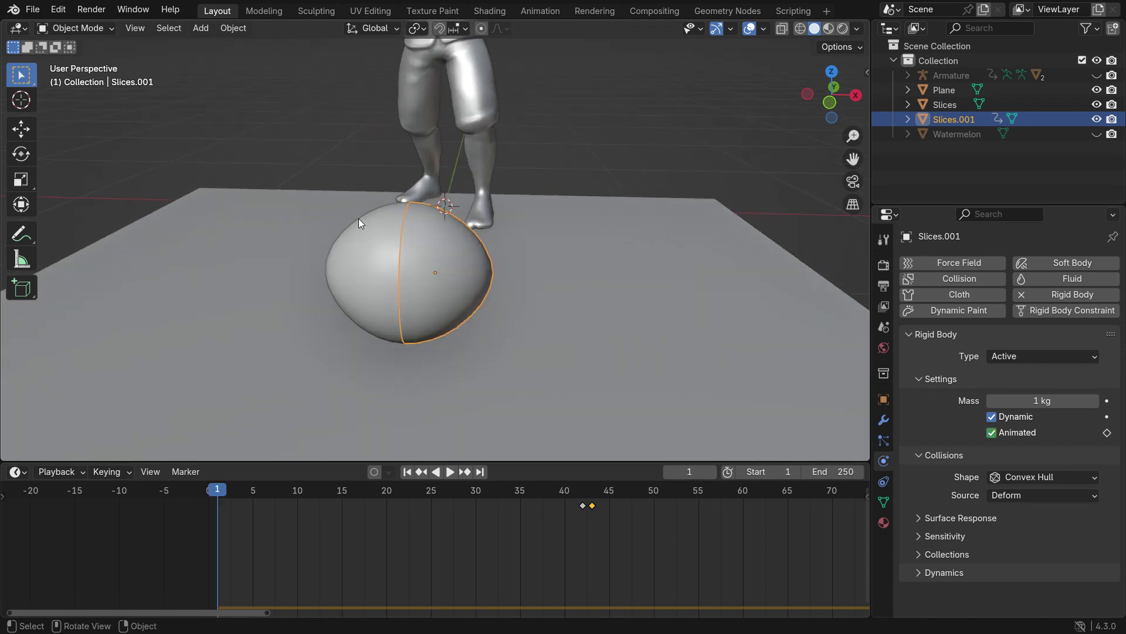
Set the Slices half's origin to Center of Mass (Surface)
{"action": "left_click", "coordinate": [360, 250]}
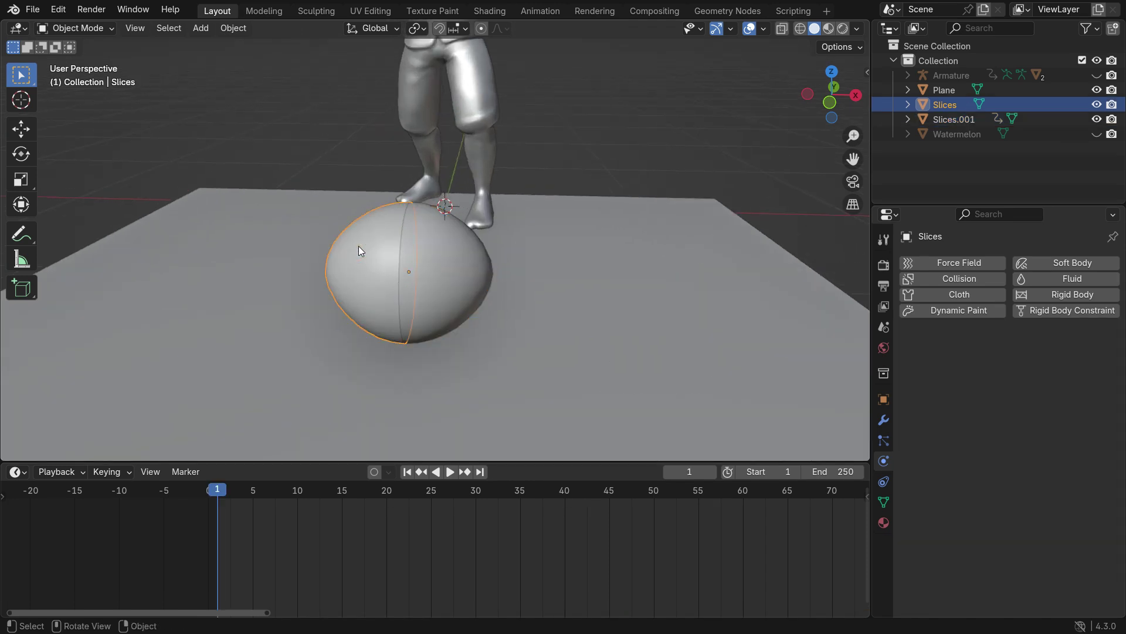
{"action": "key", "text": "KP_1"}
{"action": "right_click", "coordinate": [358, 247]}
{"action": "mouse_move", "coordinate": [373, 247]}
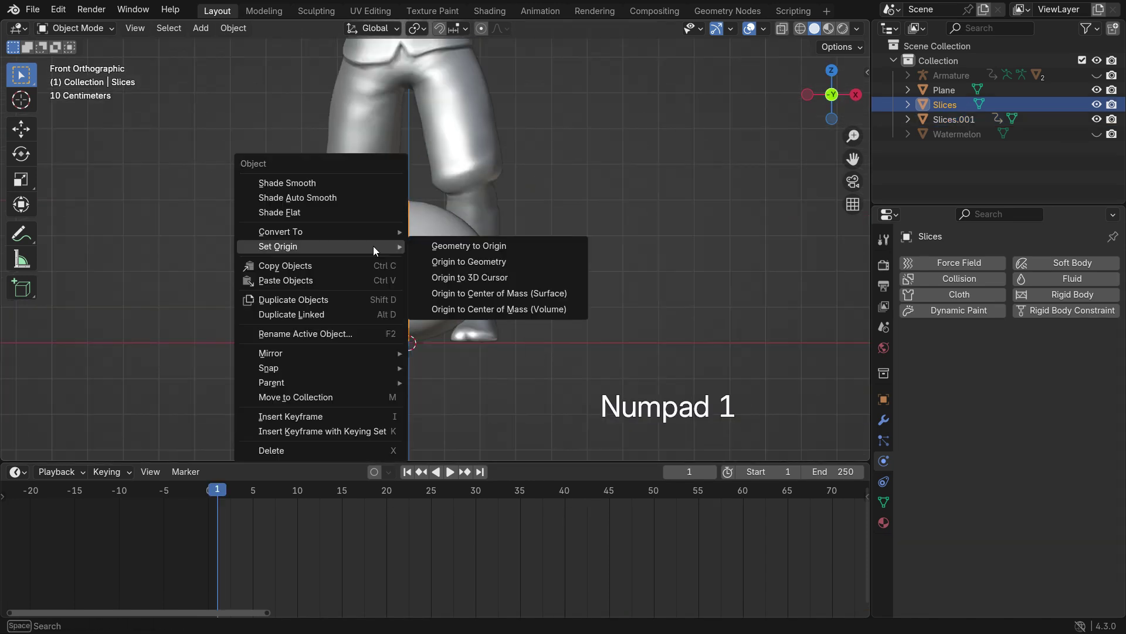
{"action": "left_click", "coordinate": [510, 293]}
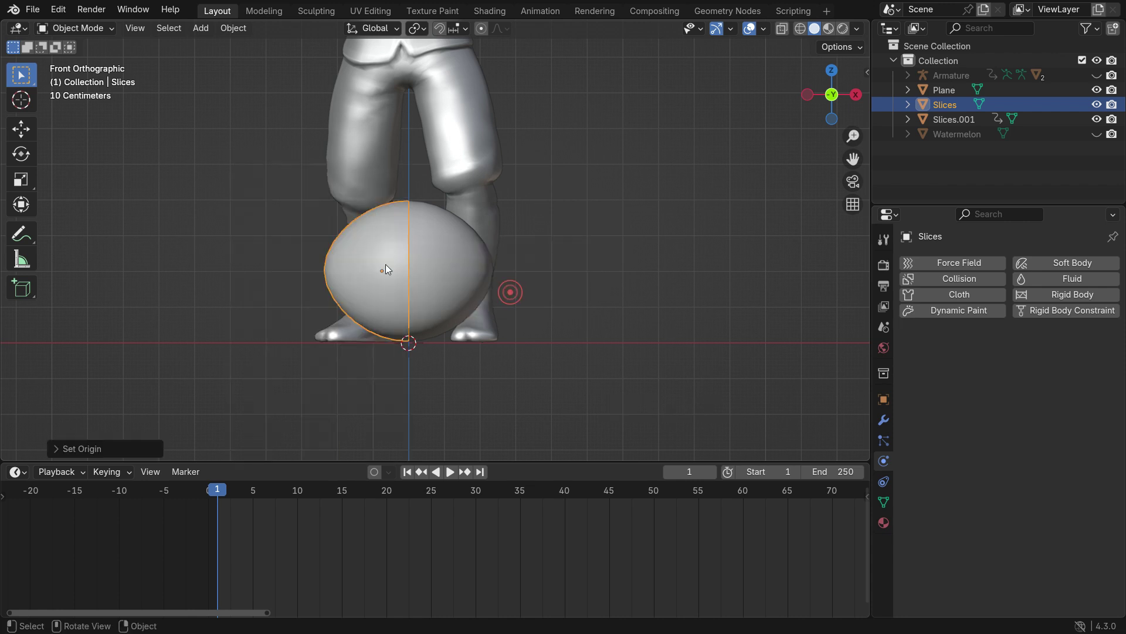
With Slices.001 active alongside Slices, copy its rigid body settings onto Slices
{"action": "key", "text": "shift"}
{"action": "left_click", "coordinate": [448, 258], "text": "shift"}
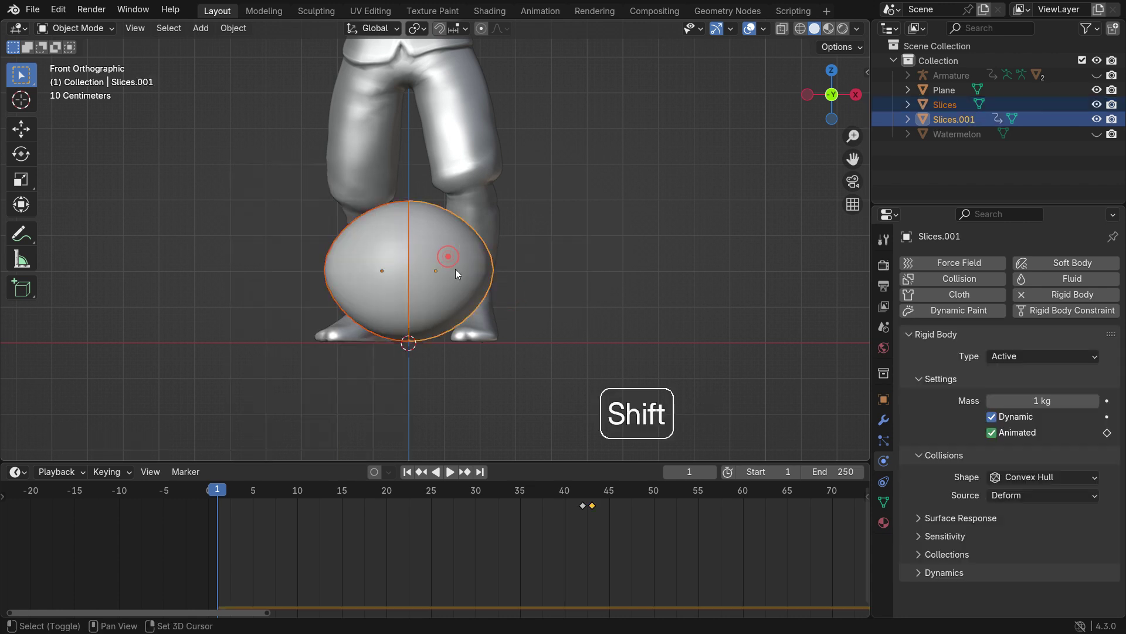
{"action": "scroll", "coordinate": [410, 221], "scroll_direction": "up", "scroll_amount": 2}
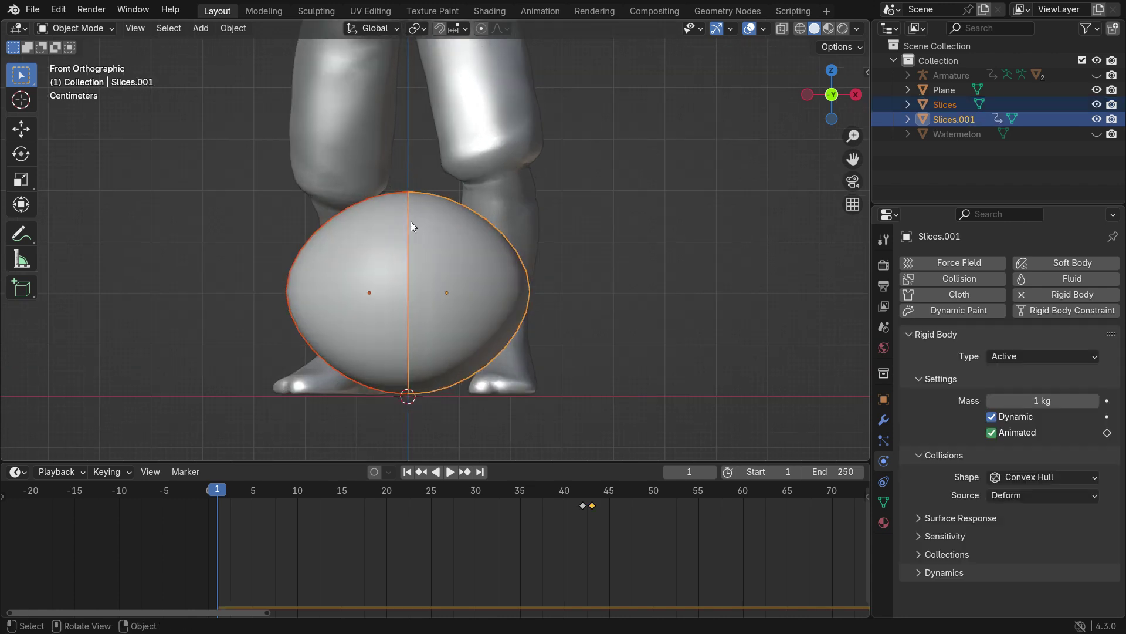
{"action": "left_click", "coordinate": [223, 32]}
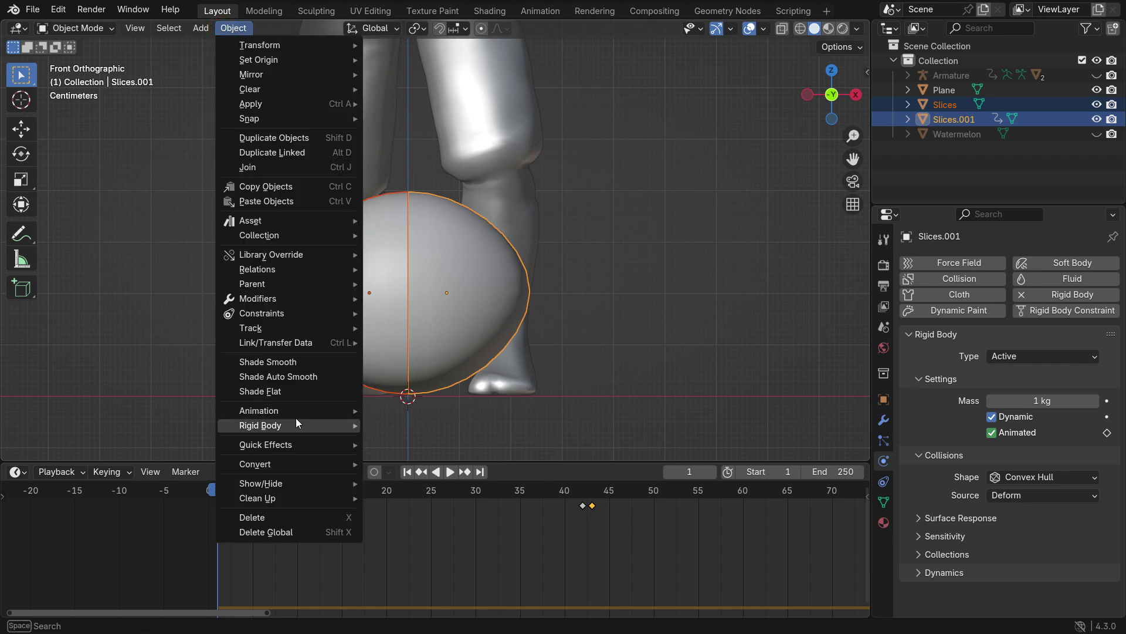
{"action": "mouse_move", "coordinate": [296, 420]}
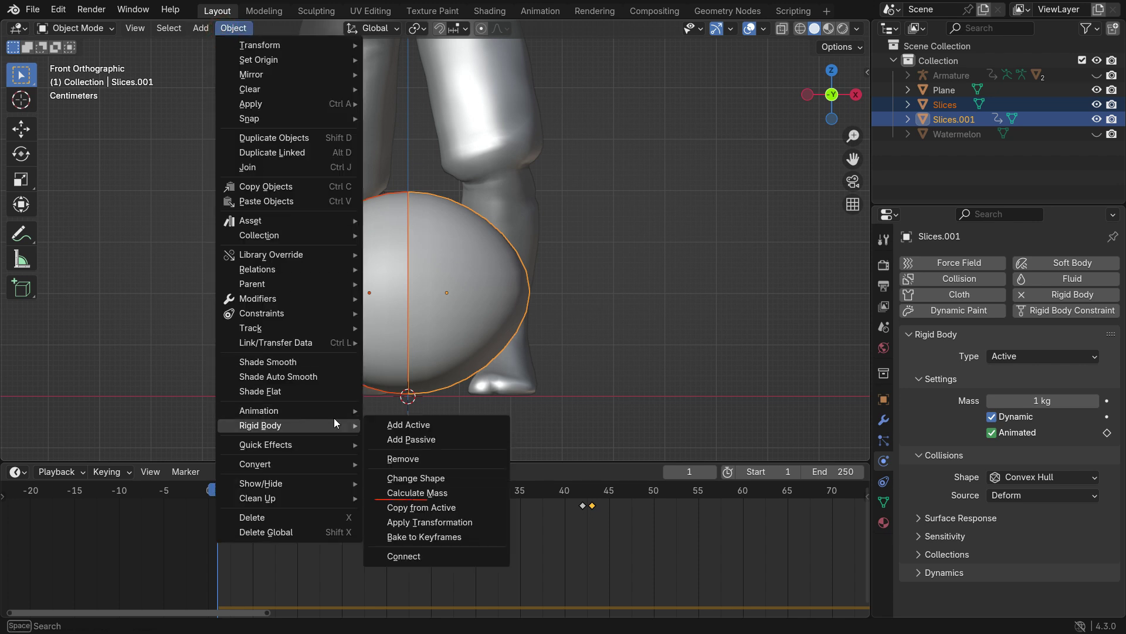
{"action": "left_click", "coordinate": [474, 506]}
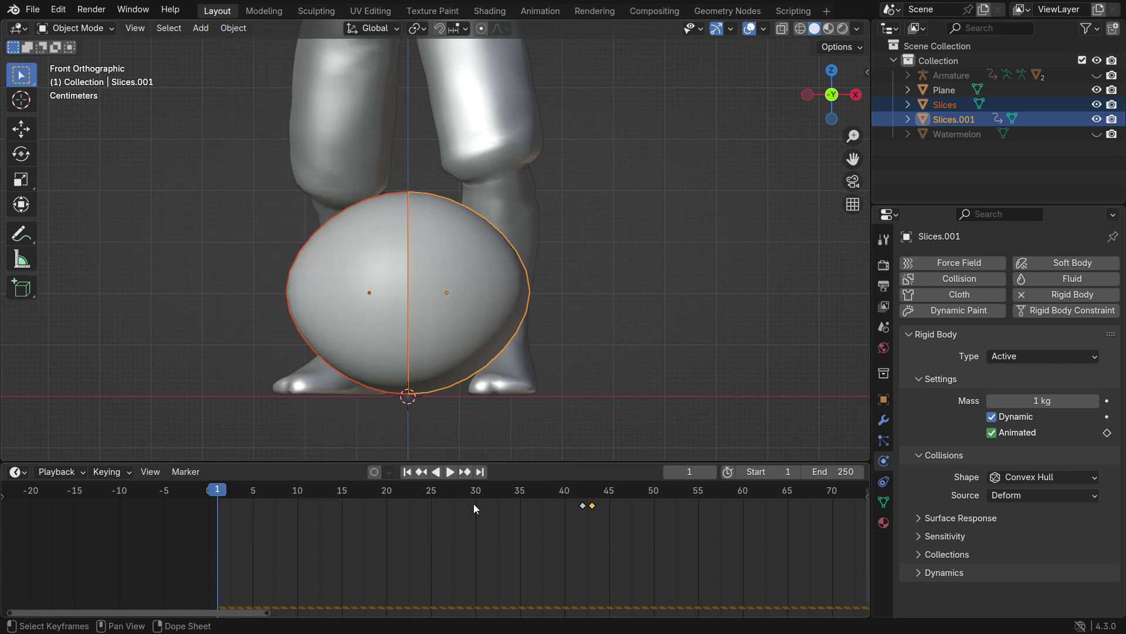
Link Slices.001's animation data to Slices via Link/Transfer Data
{"action": "scroll", "coordinate": [445, 273], "scroll_direction": "down", "scroll_amount": 1}
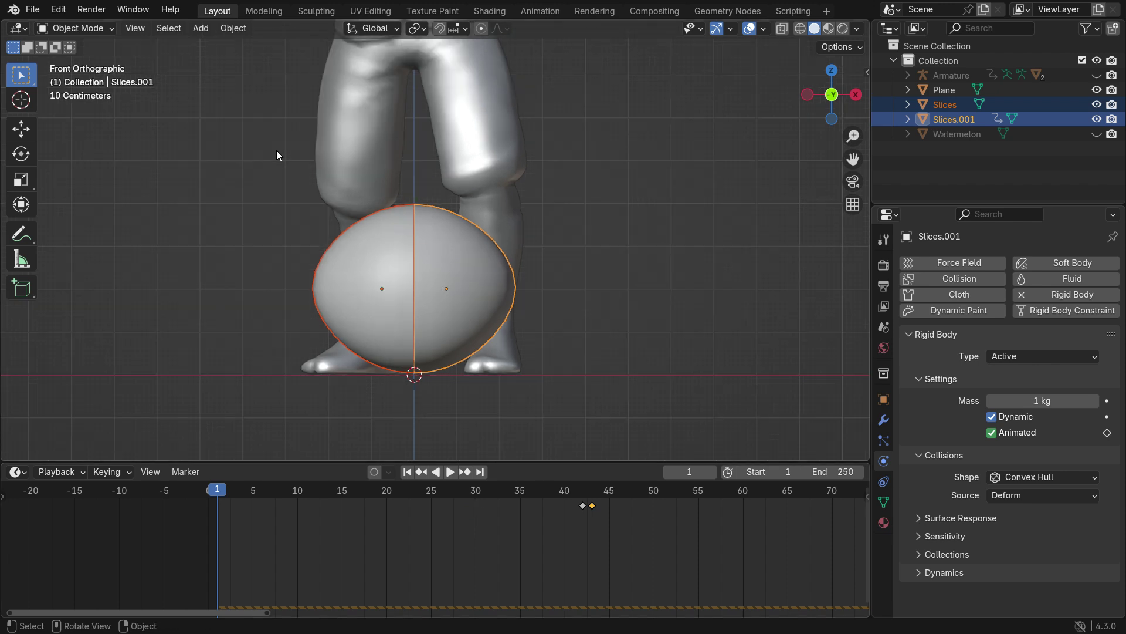
{"action": "left_click", "coordinate": [241, 29]}
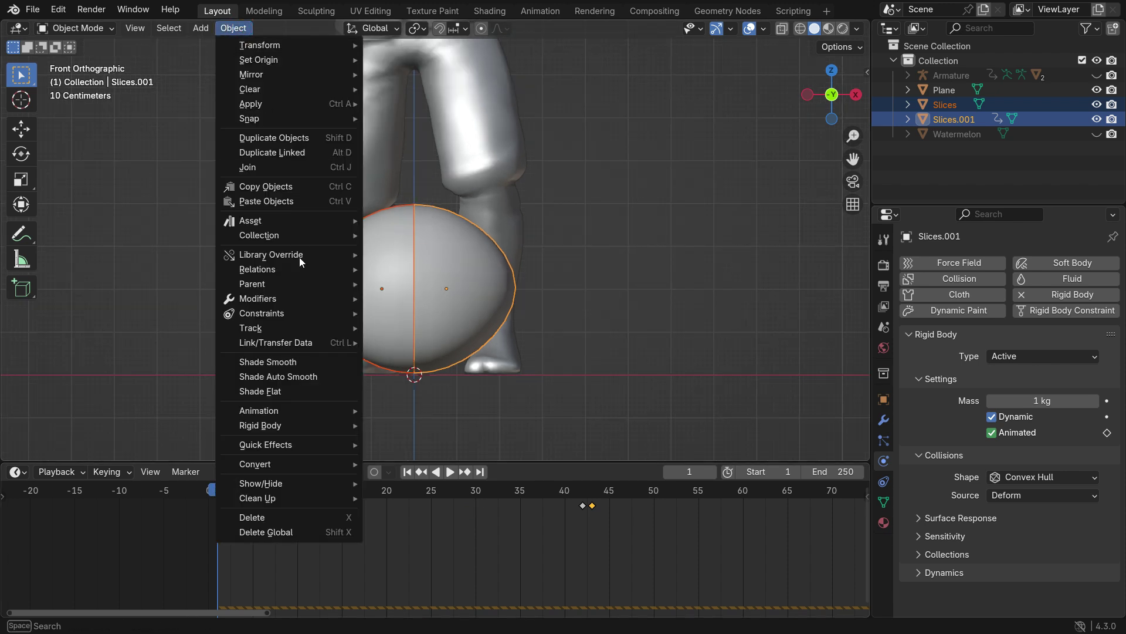
{"action": "mouse_move", "coordinate": [293, 344]}
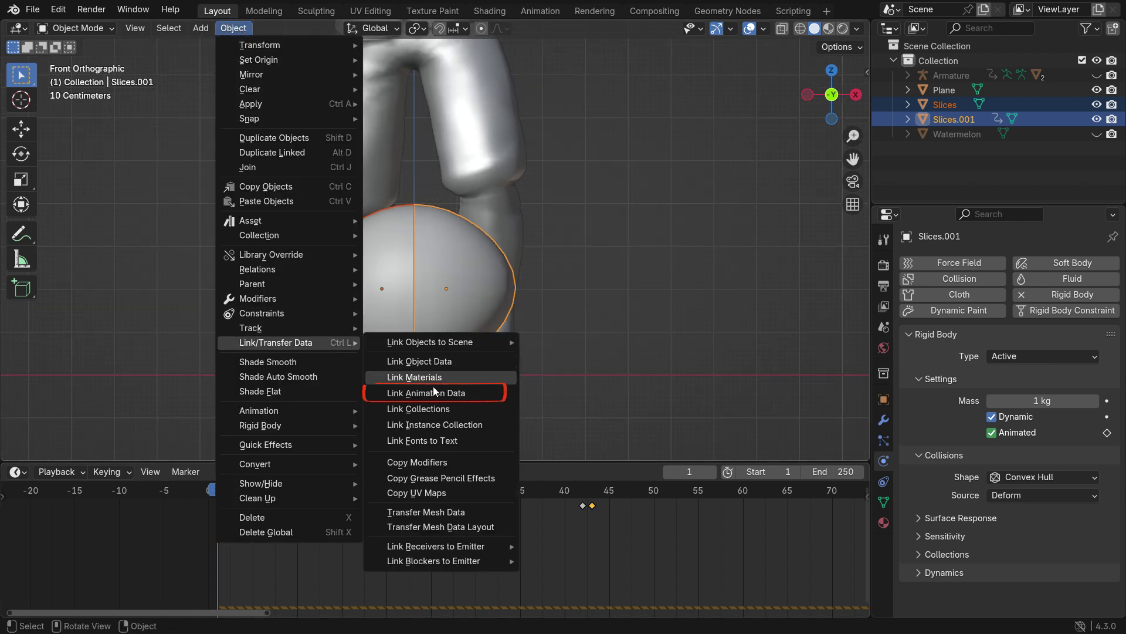
{"action": "left_click", "coordinate": [480, 392]}
Play the simulation from frame 1 and pause at frame 128 with both halves on the ground
{"action": "scroll", "coordinate": [480, 390], "scroll_direction": "down", "scroll_amount": 4}
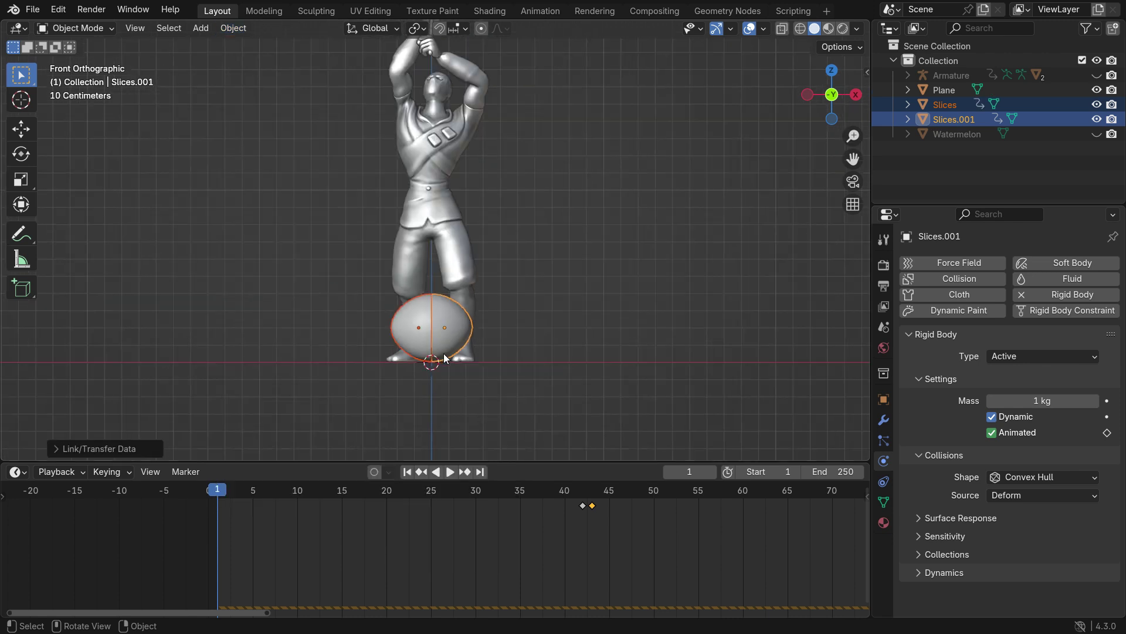
{"action": "middle_click_drag", "start_coordinate": [479, 391], "coordinate": [431, 371]}
{"action": "left_click", "coordinate": [498, 389]}
{"action": "left_click", "coordinate": [445, 474]}
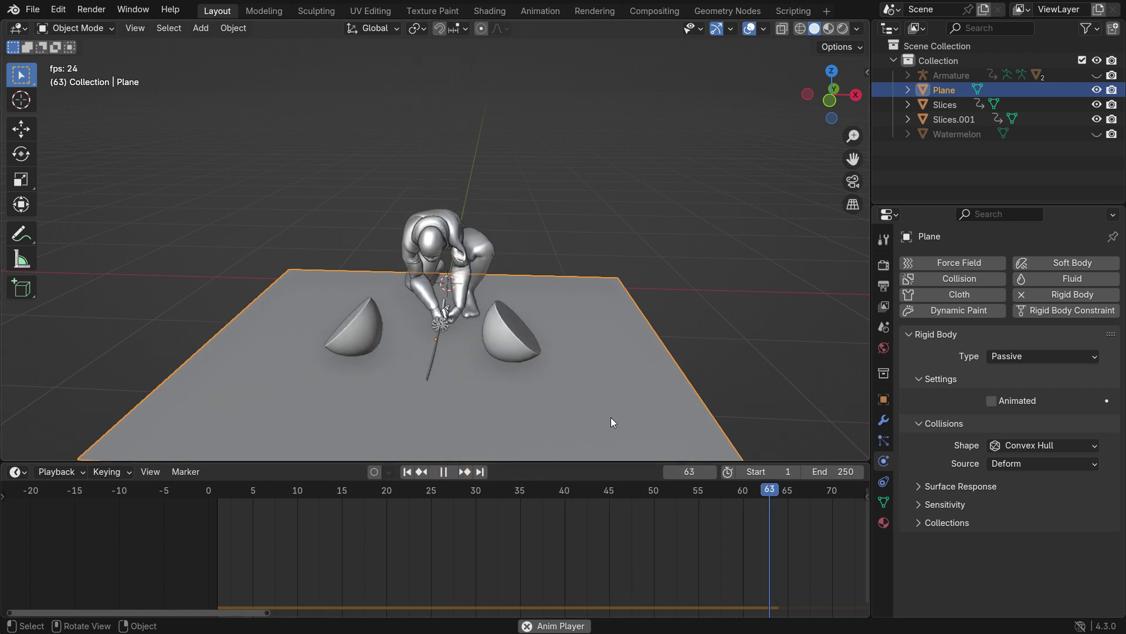
{"action": "left_click", "coordinate": [443, 471]}
{"action": "left_click", "coordinate": [406, 472]}
{"action": "left_click", "coordinate": [450, 472]}
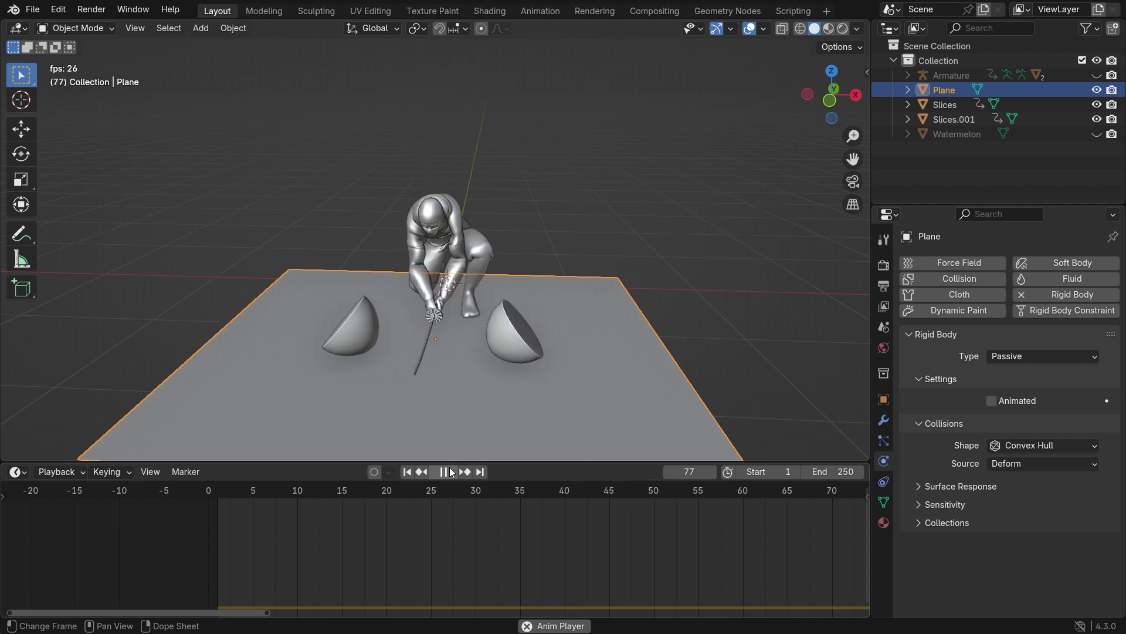
{"action": "left_click", "coordinate": [444, 471]}
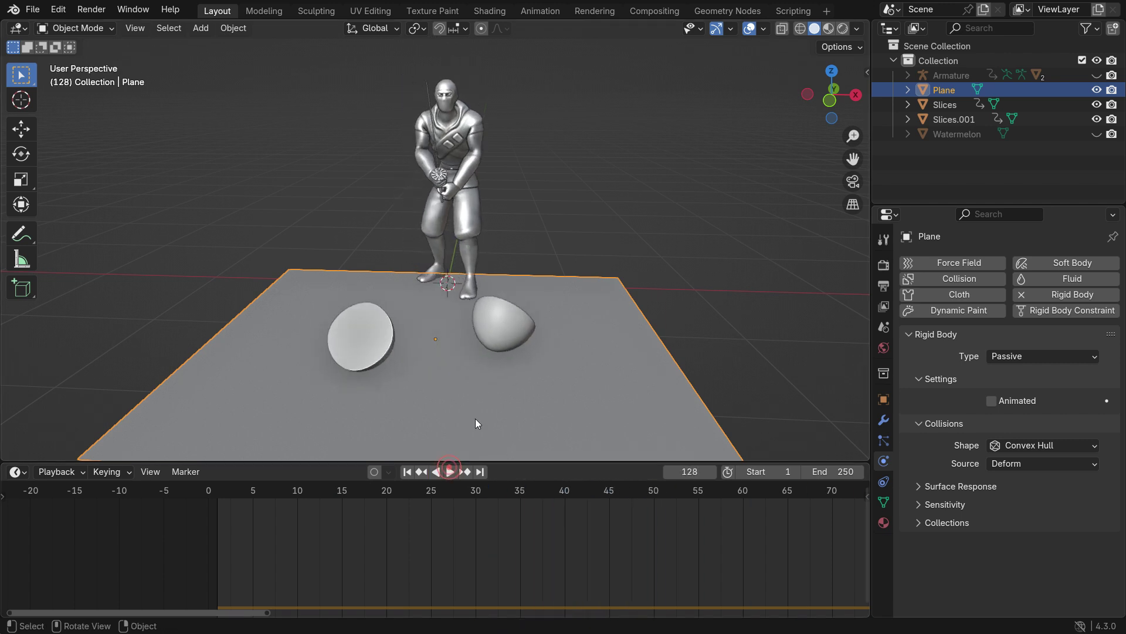
{"action": "middle_click_drag", "start_coordinate": [505, 381], "coordinate": [401, 371]}
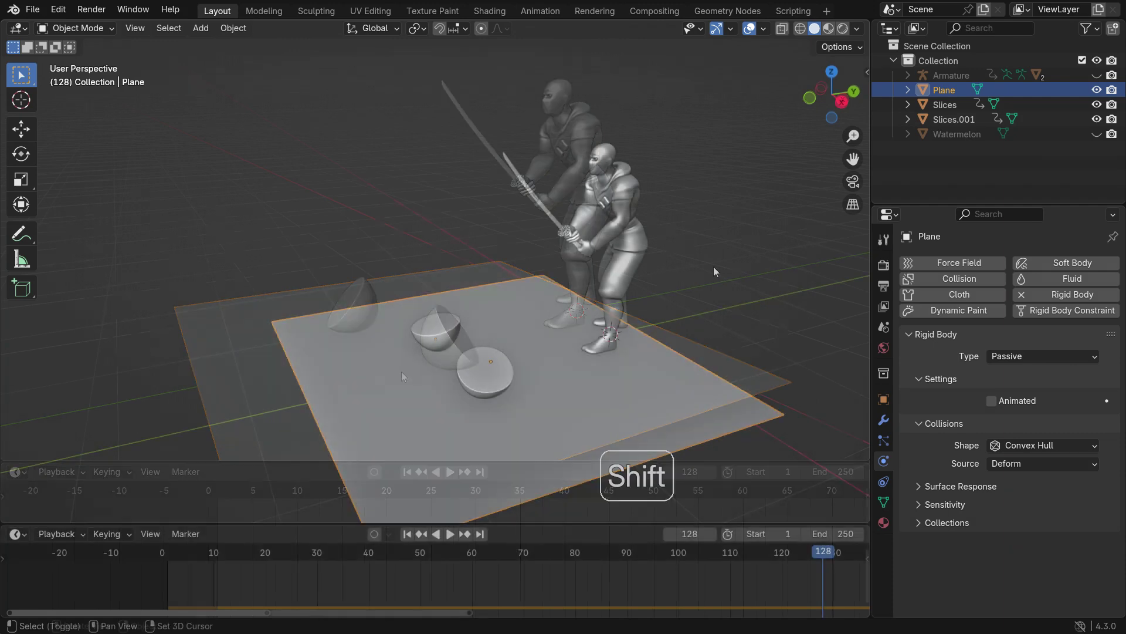
At frame 1, unhide the Watermelon with its Outliner eye icon
{"action": "key", "text": "shift+Left"}
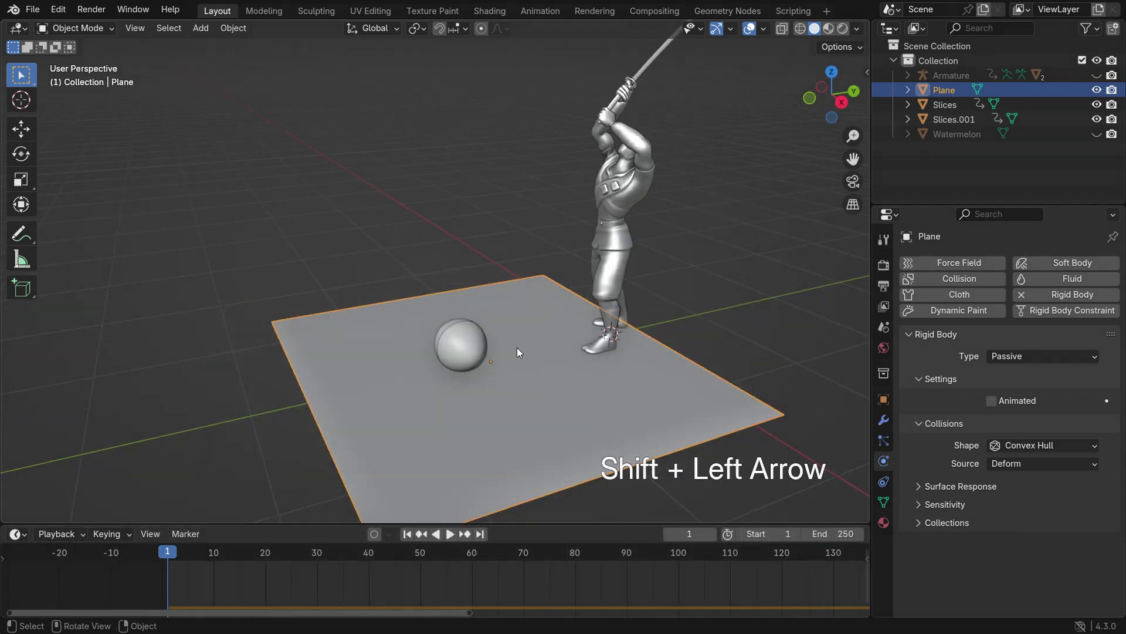
{"action": "scroll", "coordinate": [454, 378], "scroll_direction": "up", "scroll_amount": 3}
{"action": "middle_click_drag", "start_coordinate": [454, 378], "coordinate": [547, 371]}
{"action": "scroll", "coordinate": [537, 375], "scroll_direction": "up", "scroll_amount": 2}
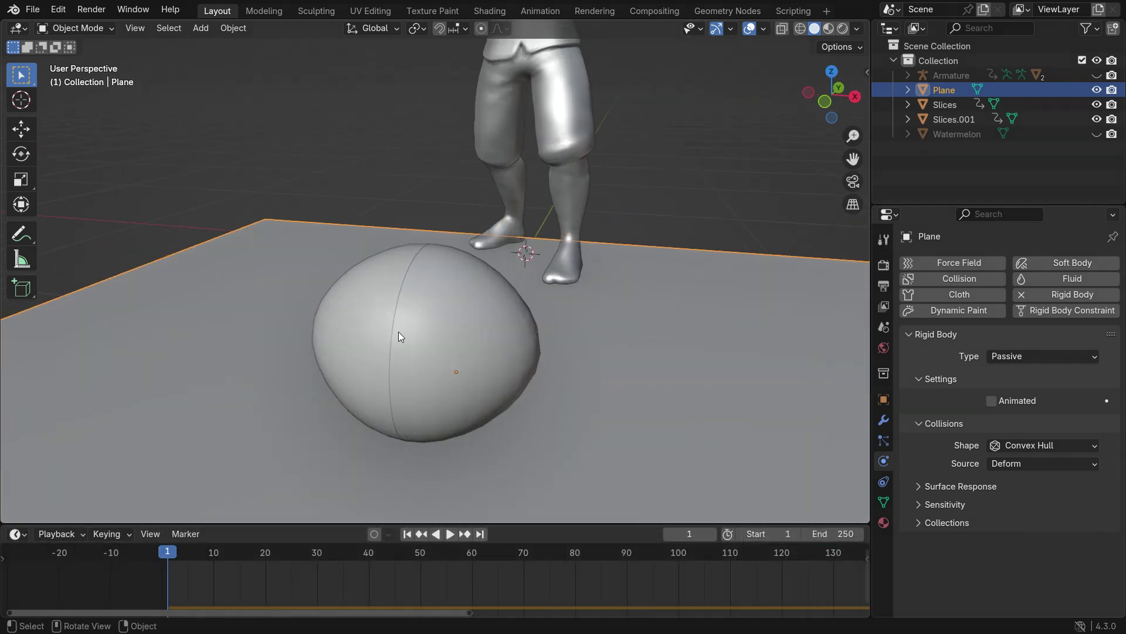
{"action": "left_click", "coordinate": [1097, 135]}
{"action": "left_click", "coordinate": [1097, 134]}
{"action": "left_click", "coordinate": [1097, 135]}
{"action": "left_click", "coordinate": [1097, 135]}
{"action": "left_click", "coordinate": [1096, 135]}
Expand the Watermelon's Visibility panel in Object properties, leaving Viewports switched on
{"action": "left_click", "coordinate": [466, 325]}
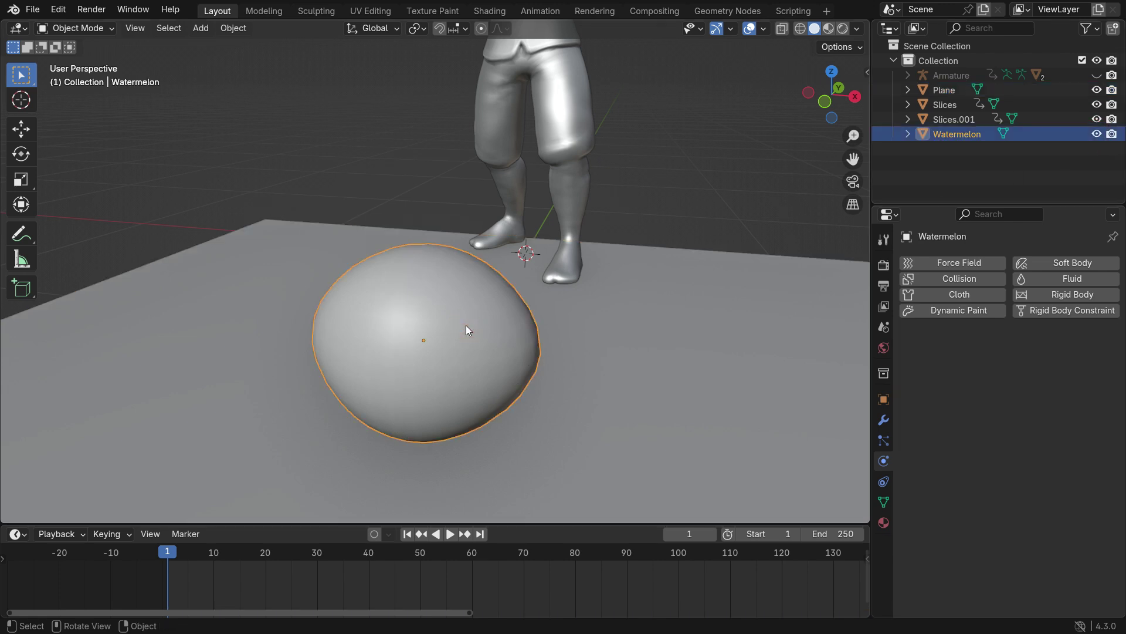
{"action": "left_click", "coordinate": [883, 399]}
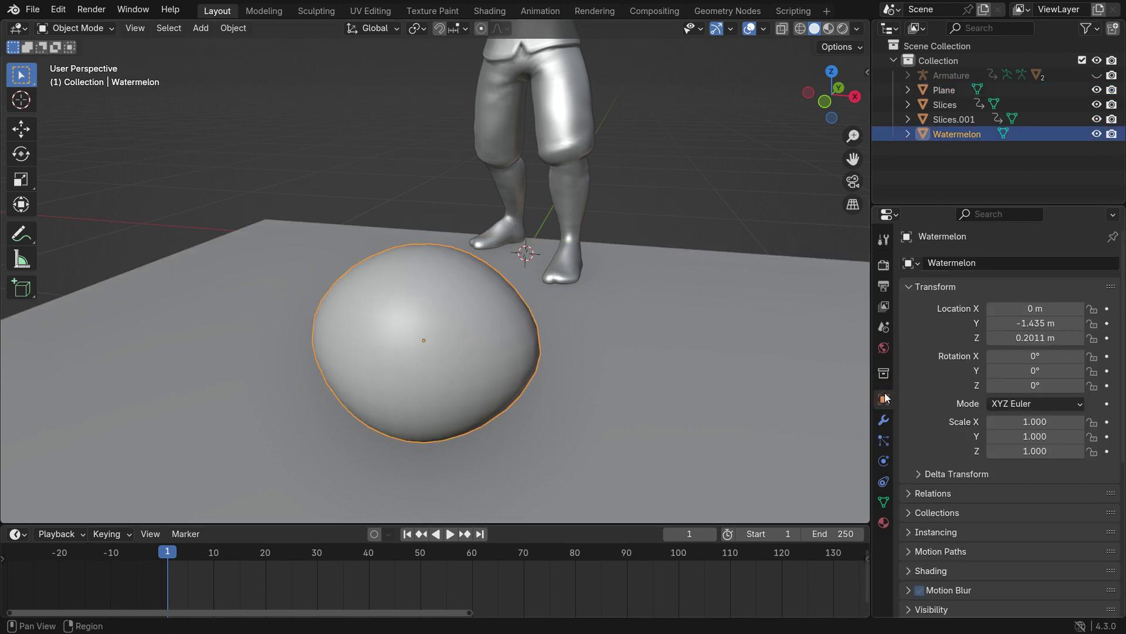
{"action": "scroll", "coordinate": [946, 431], "scroll_direction": "down", "scroll_amount": 4}
{"action": "scroll", "coordinate": [945, 432], "scroll_direction": "down", "scroll_amount": 4}
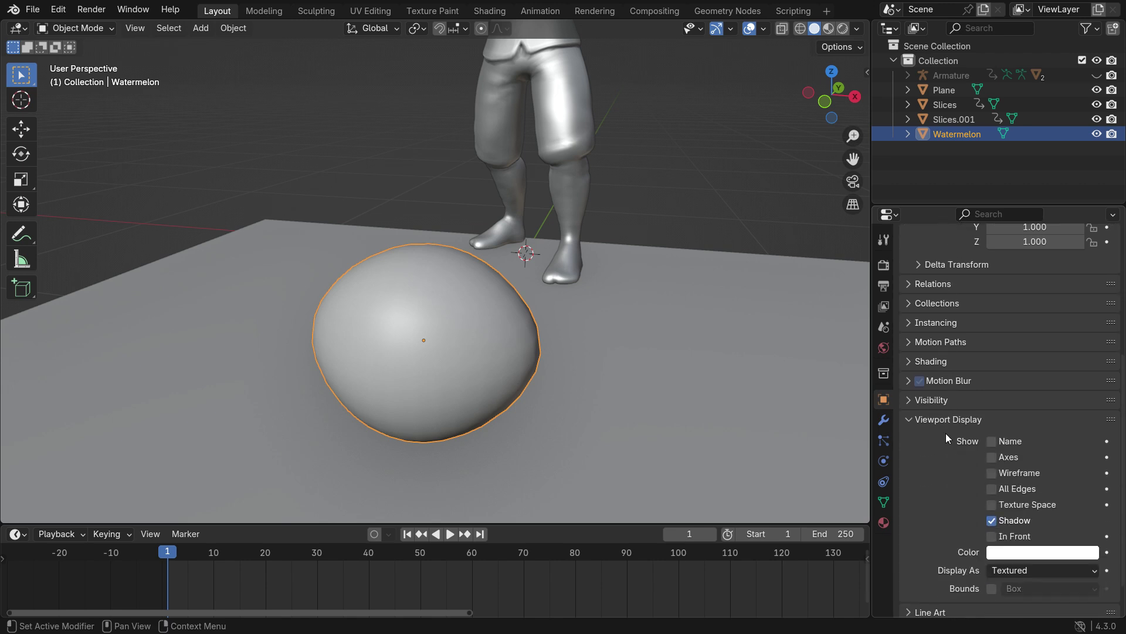
{"action": "left_click", "coordinate": [920, 405]}
{"action": "scroll", "coordinate": [928, 429], "scroll_direction": "down", "scroll_amount": 2}
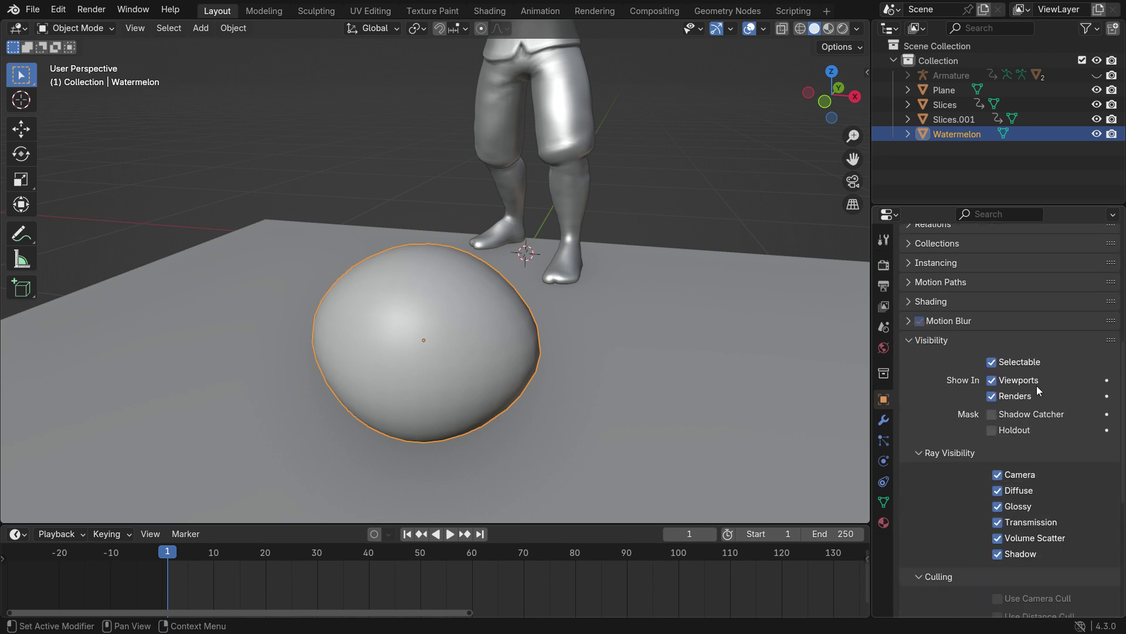
{"action": "left_click", "coordinate": [990, 381]}
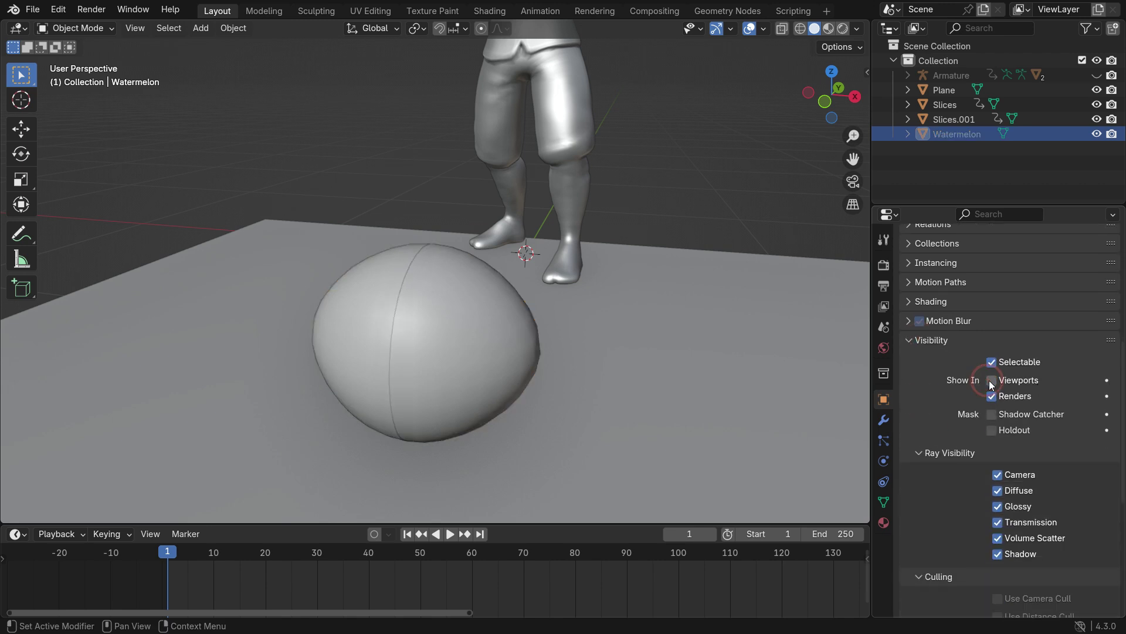
{"action": "left_click", "coordinate": [992, 384]}
{"action": "left_click", "coordinate": [993, 384]}
{"action": "left_click", "coordinate": [993, 385]}
{"action": "left_click", "coordinate": [993, 384]}
{"action": "left_click", "coordinate": [993, 384]}
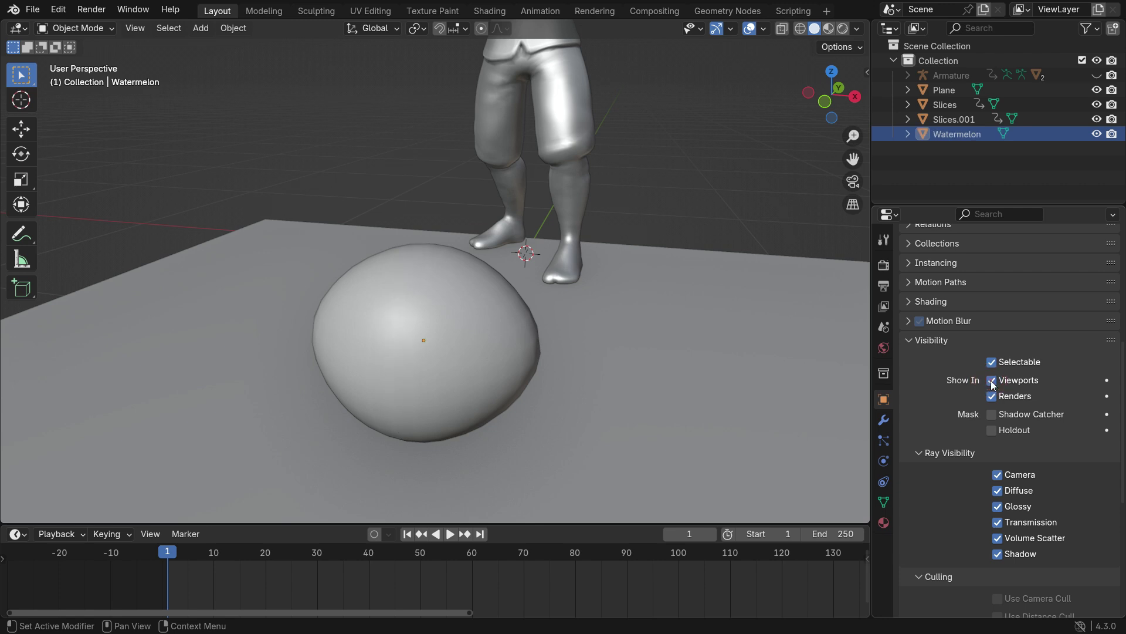
Keyframe the Watermelon's Viewports visibility on at frame 42, then untick Viewports at frame 43
{"action": "left_click", "coordinate": [689, 534]}
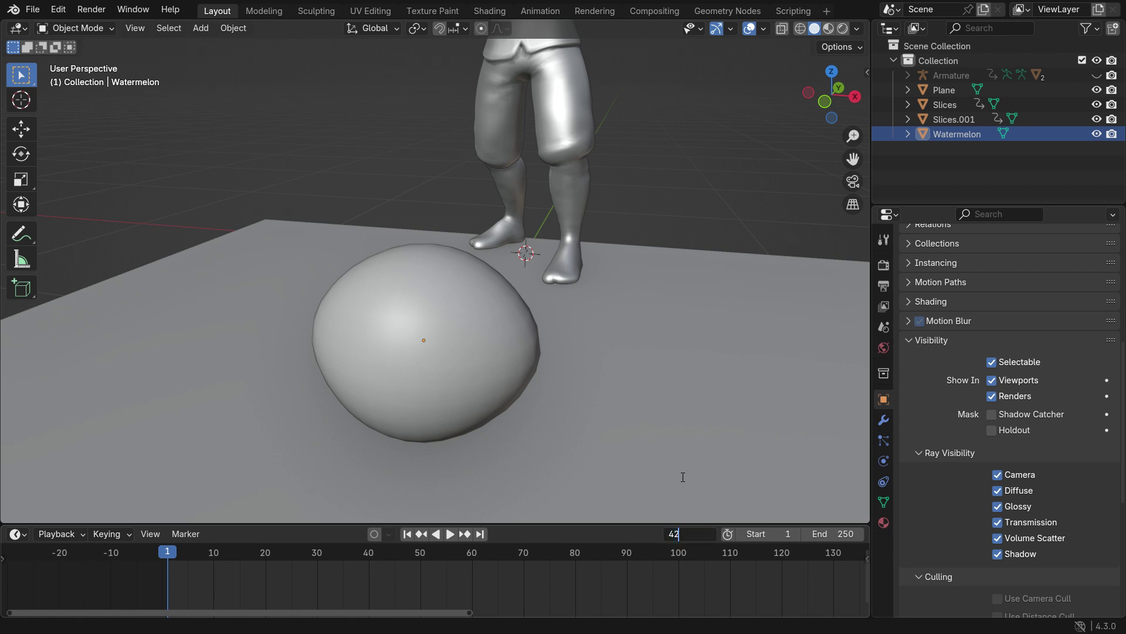
{"action": "key", "text": "Return"}
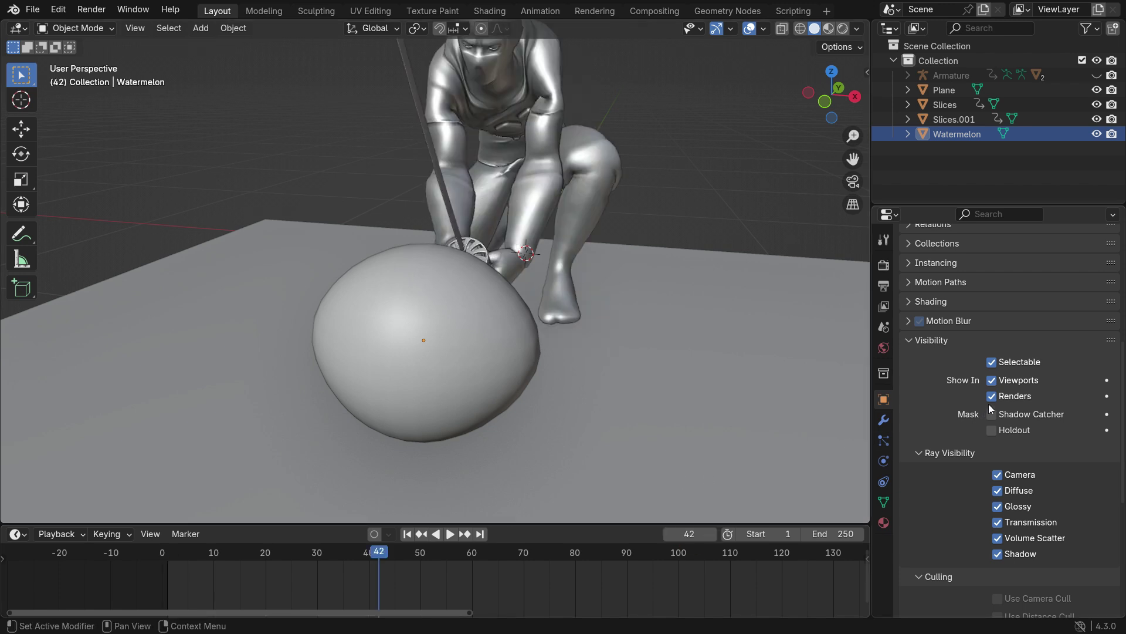
{"action": "left_click", "coordinate": [1106, 382]}
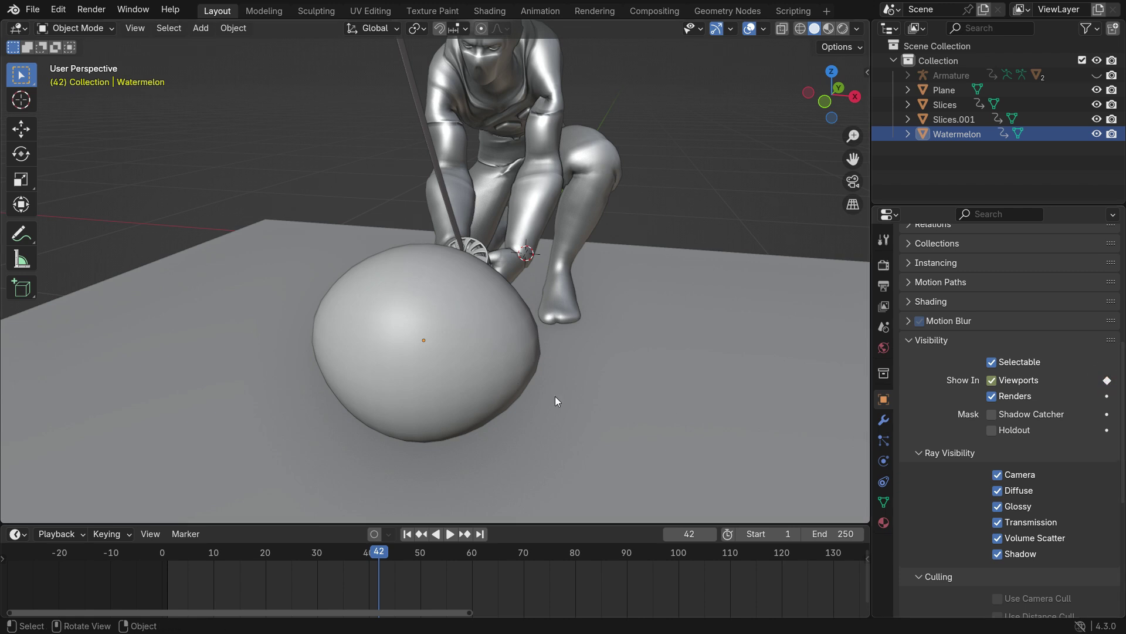
{"action": "left_click", "coordinate": [500, 367]}
{"action": "key", "text": "Right"}
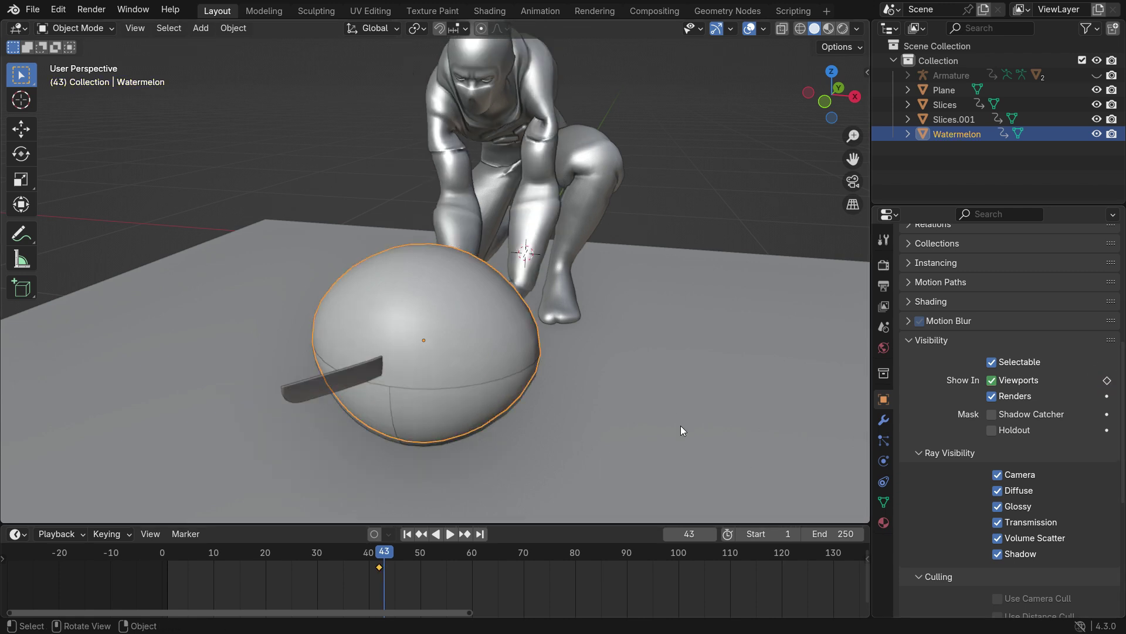
{"action": "left_click", "coordinate": [992, 380]}
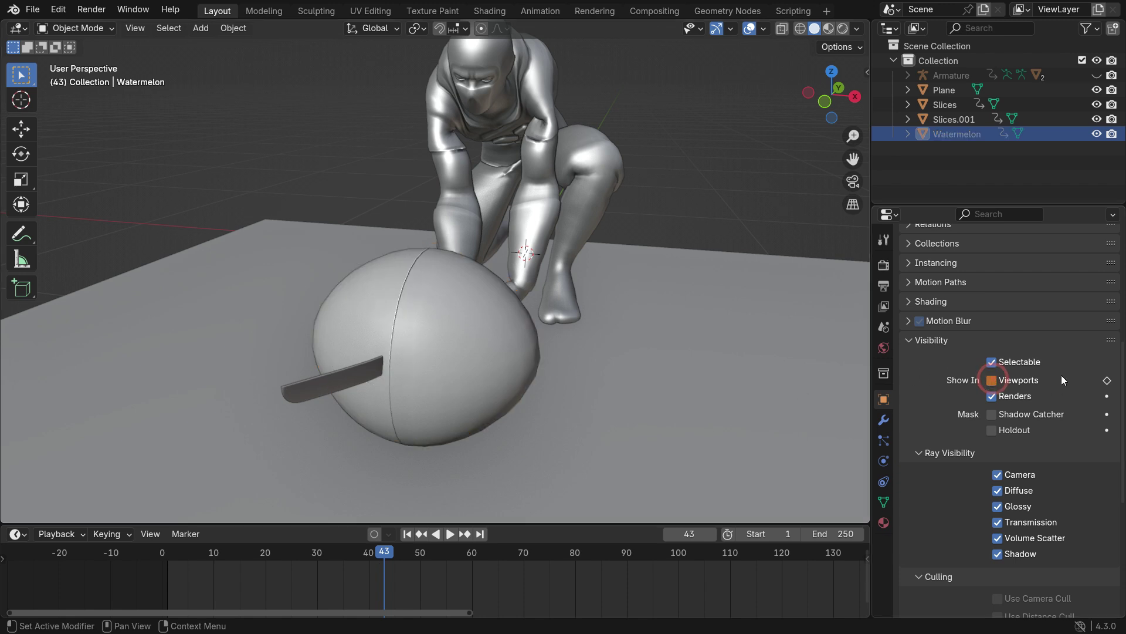
Key Viewports off at frame 43 and play from frame 1, stopping at frame 116
{"action": "left_click", "coordinate": [1108, 380]}
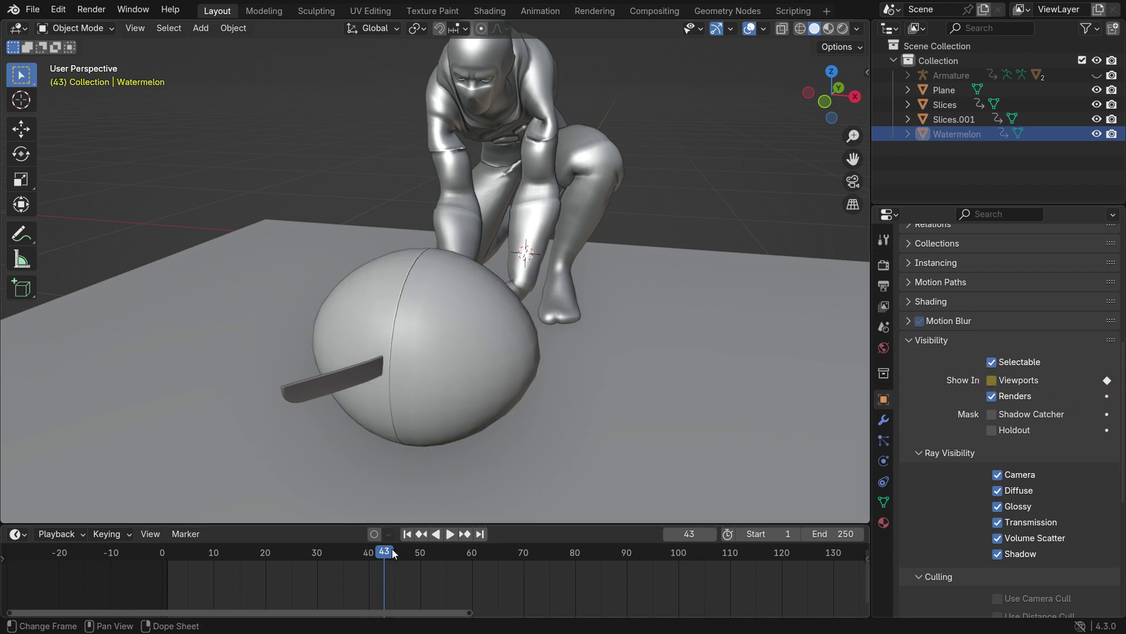
{"action": "left_click", "coordinate": [408, 534]}
{"action": "left_click", "coordinate": [450, 533]}
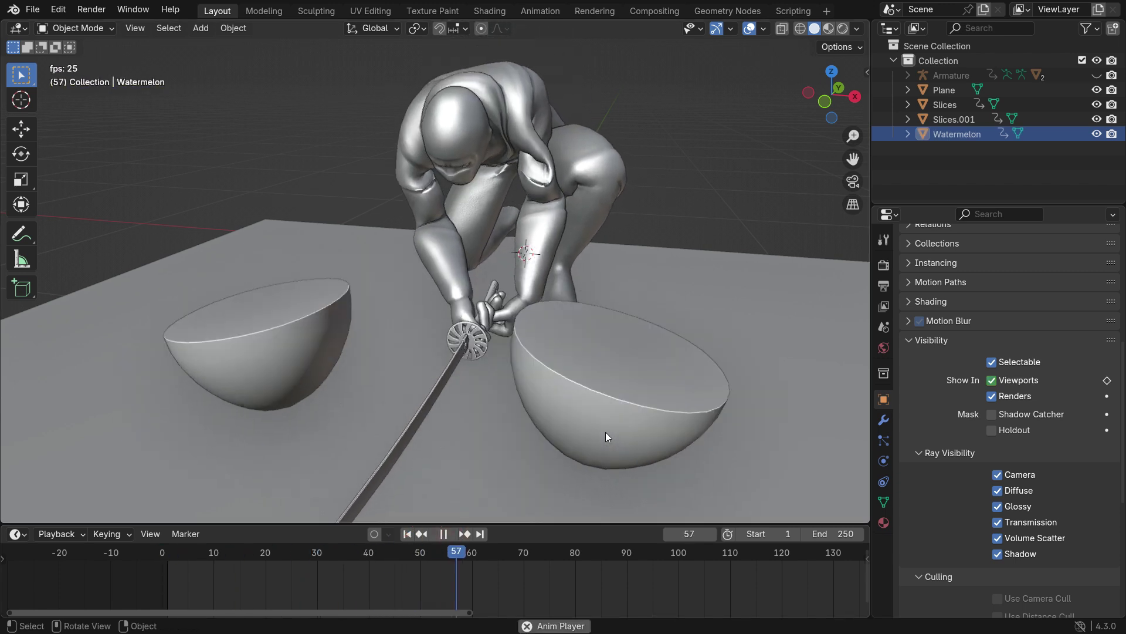
{"action": "left_click", "coordinate": [444, 534]}
{"action": "left_click", "coordinate": [407, 534]}
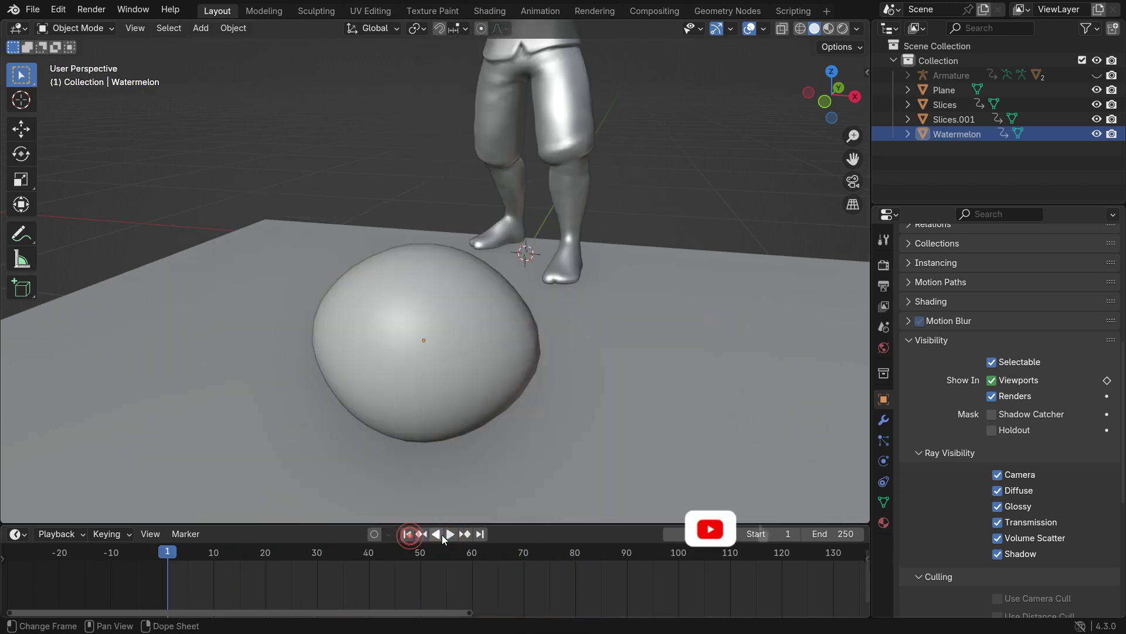
{"action": "left_click", "coordinate": [446, 533]}
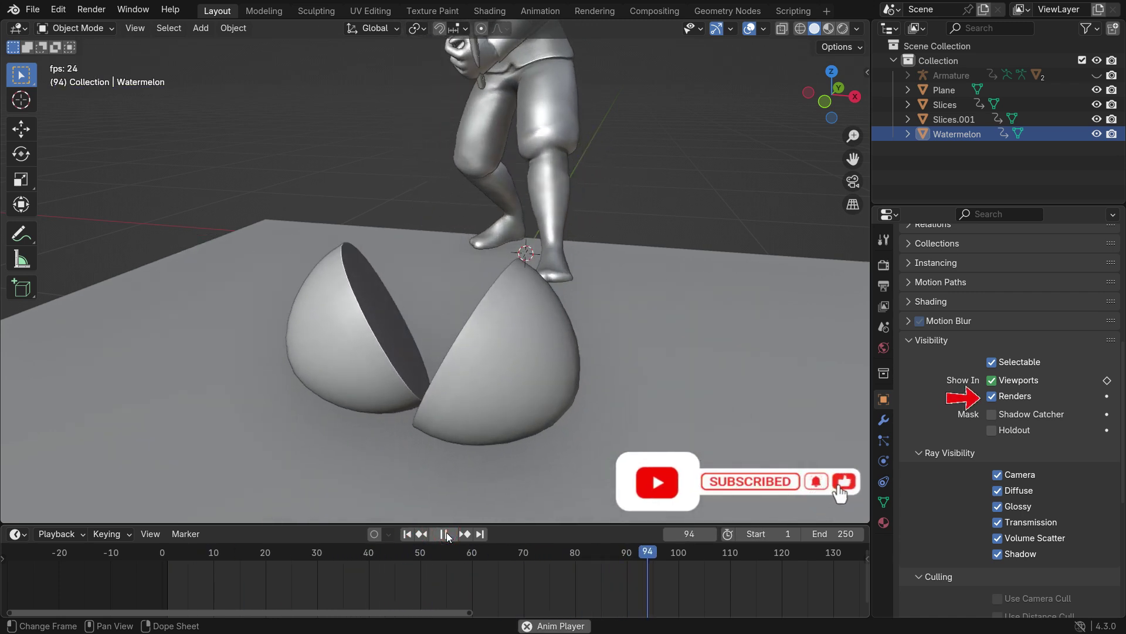
{"action": "left_click", "coordinate": [445, 534]}
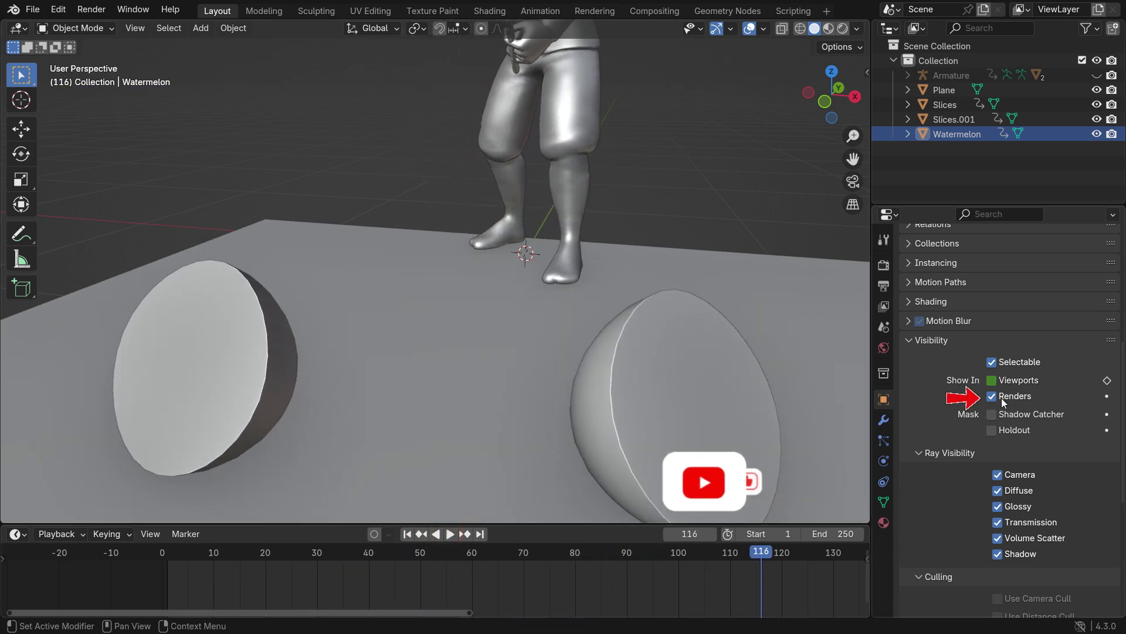